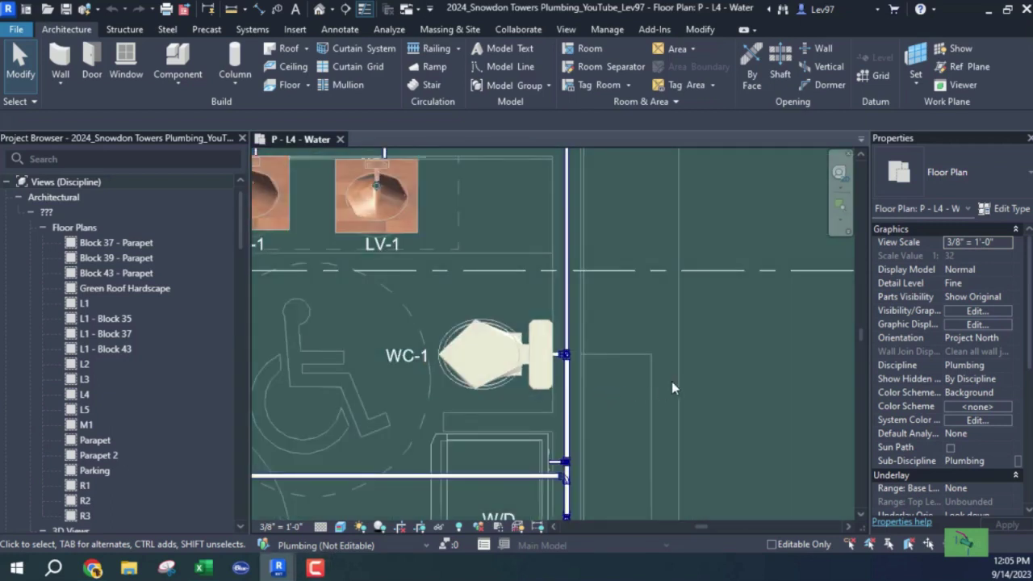
Examine the WC-1 water closet, its supply connection and the surrounding water piping on the Level 4 plan
middle_drag(619, 418, 800, 371)
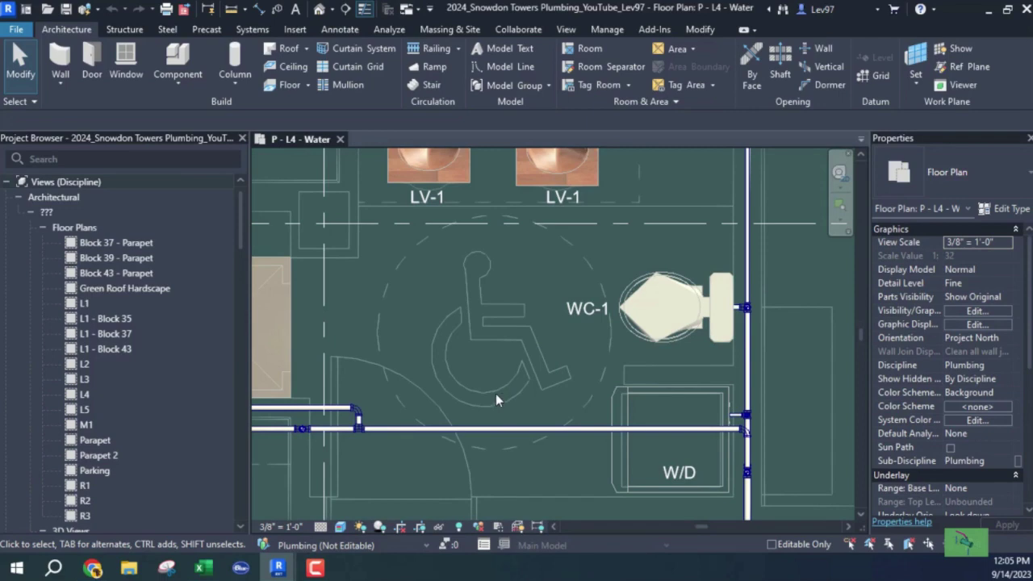
scroll(458, 351, down, 3)
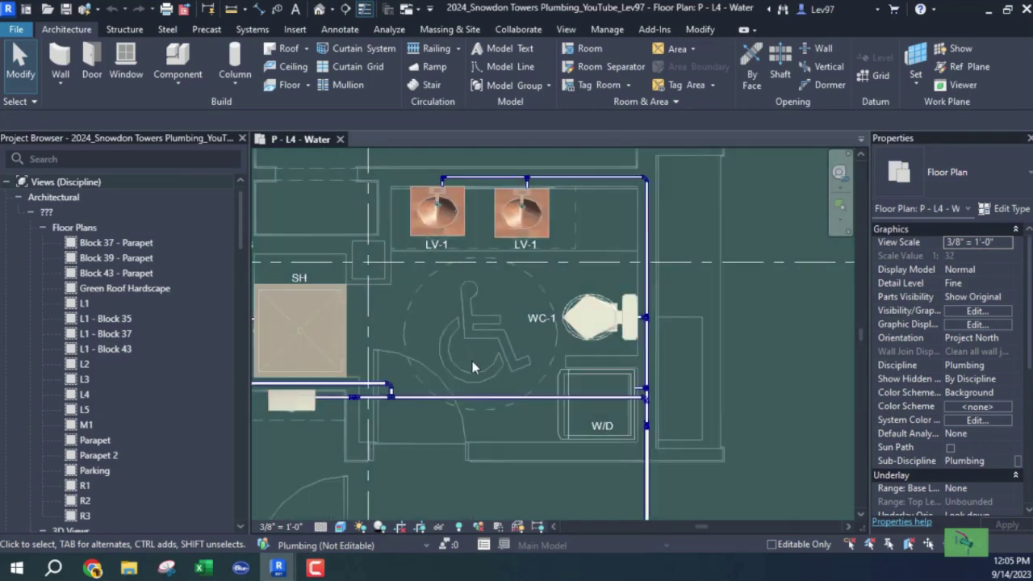
scroll(516, 371, up, 3)
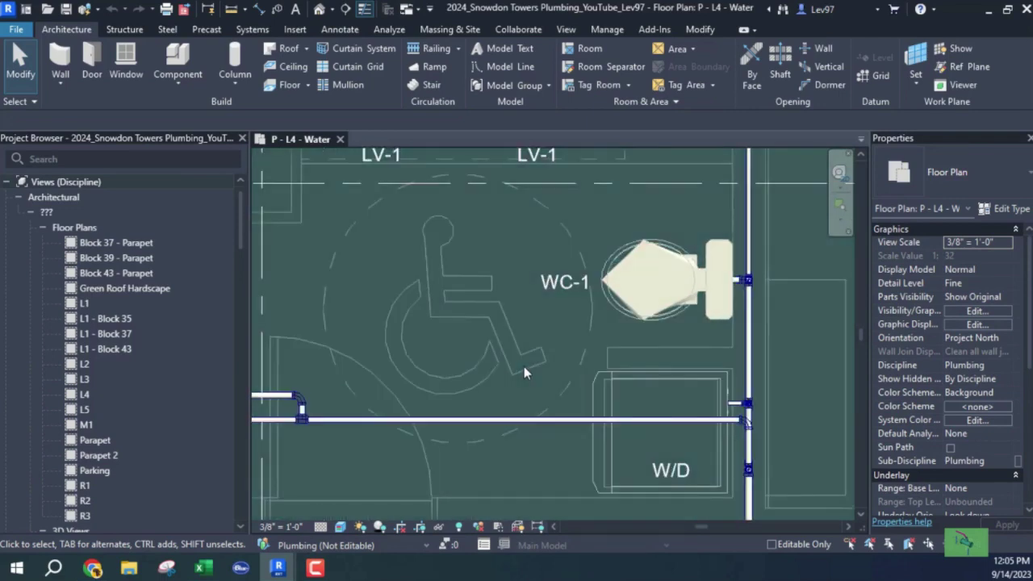
middle_drag(565, 367, 468, 380)
scroll(633, 300, up, 5)
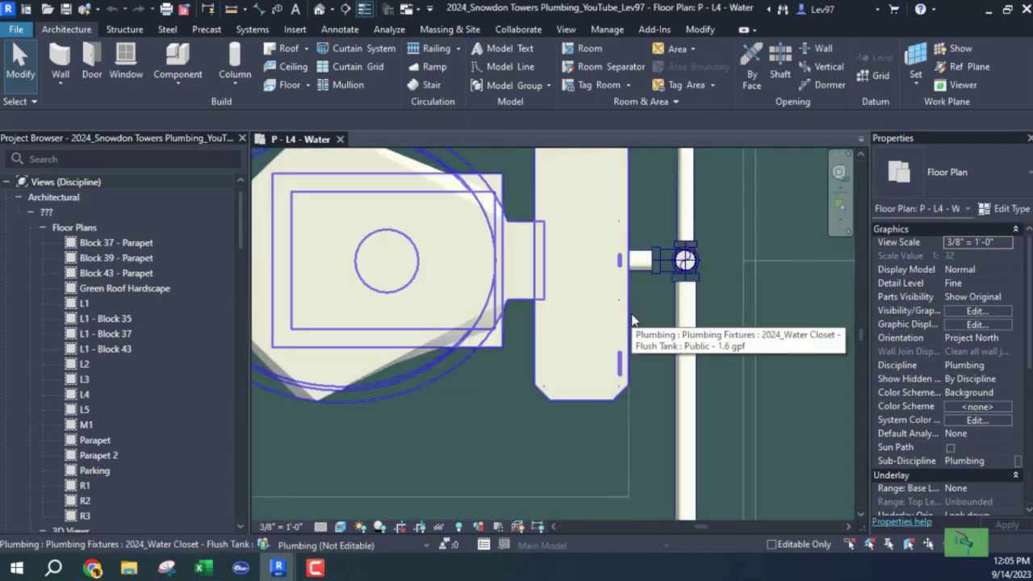
scroll(631, 320, down, 2)
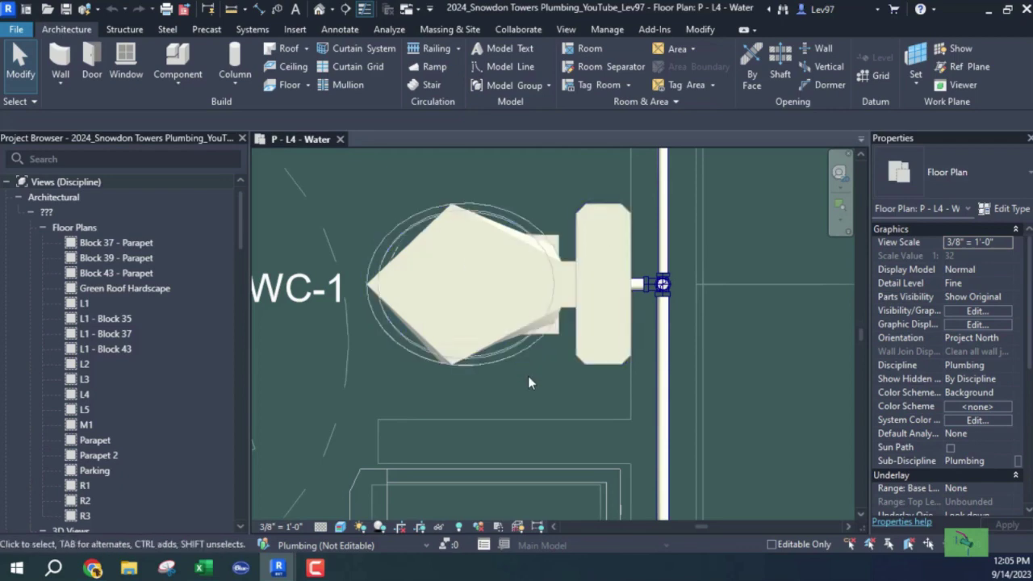
scroll(528, 369, down, 2)
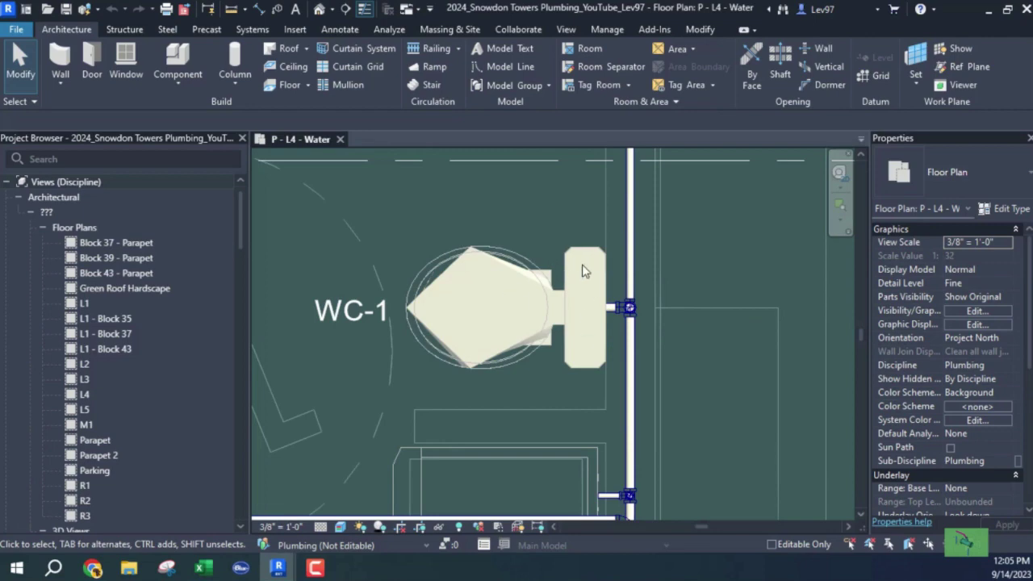
middle_drag(494, 321, 631, 294)
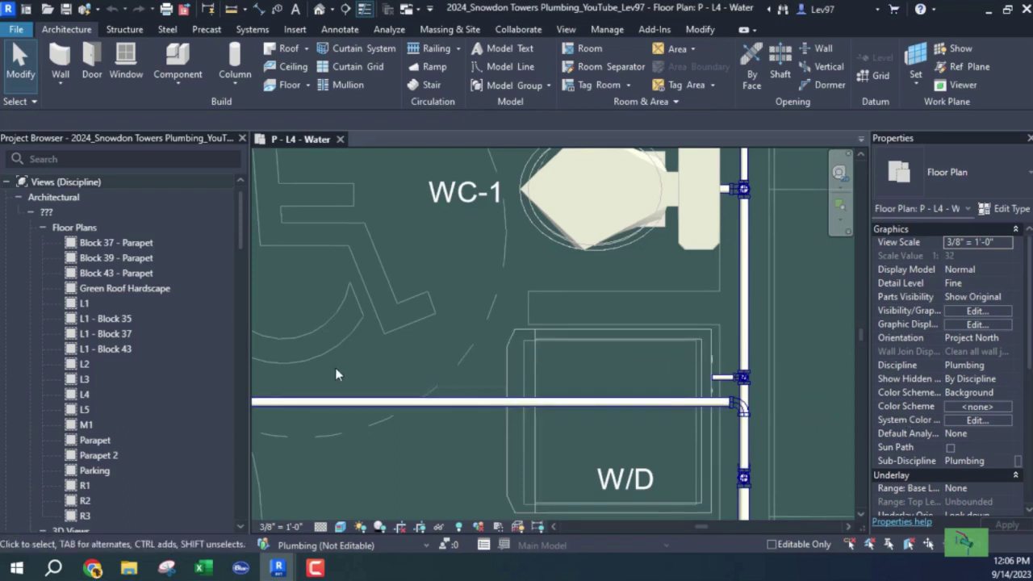
Select the horizontal pipe crossing the W/D unit to check its system type
scroll(169, 354, down, 3)
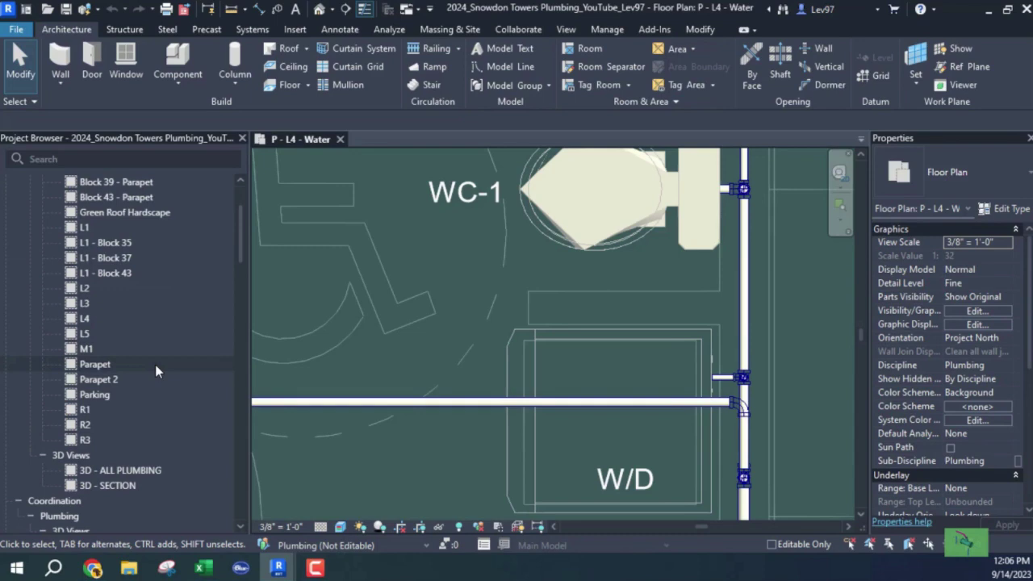
scroll(155, 364, down, 6)
scroll(155, 363, down, 3)
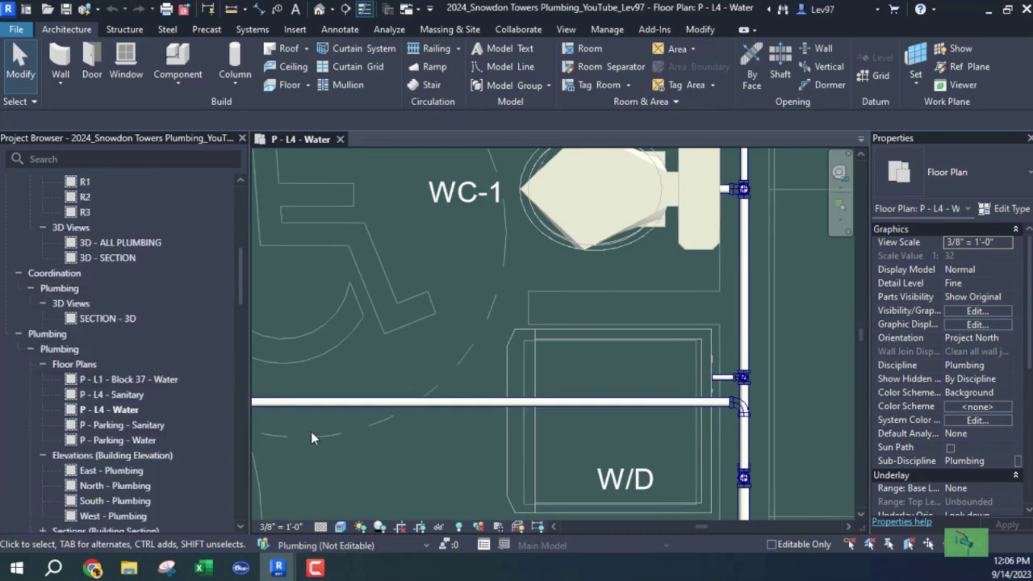
click(356, 405)
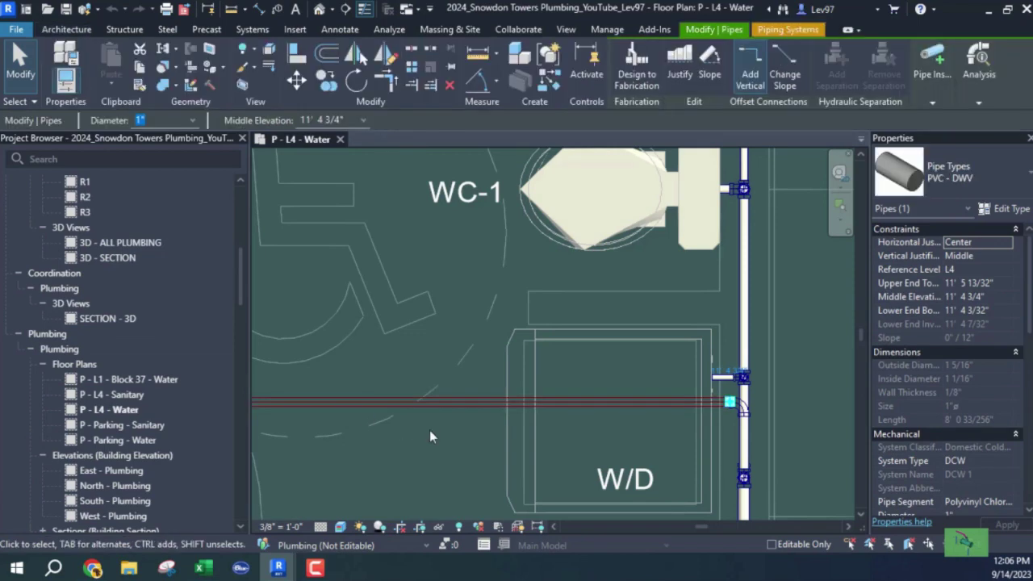
scroll(428, 433, down, 3)
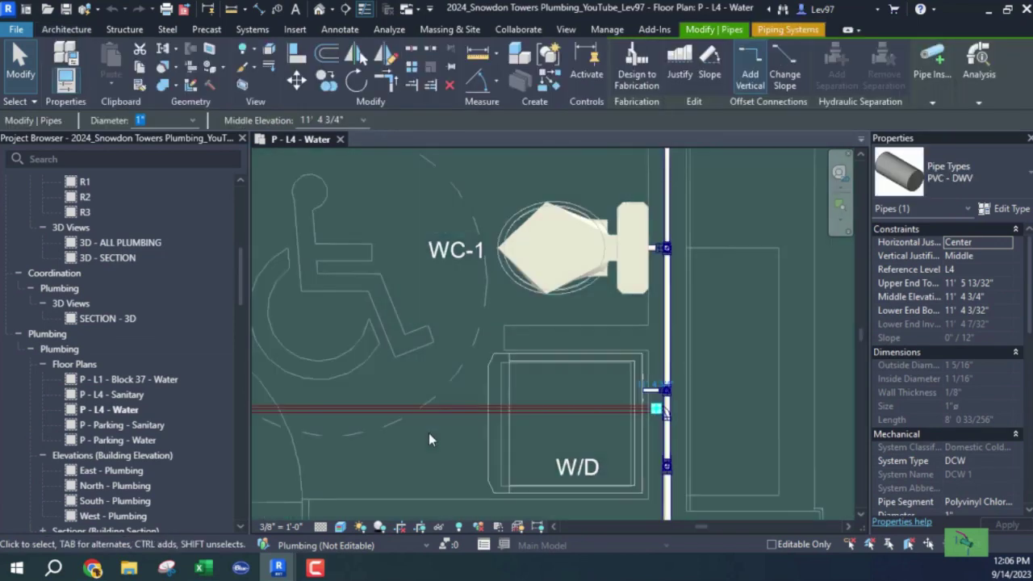
middle_drag(423, 435, 600, 400)
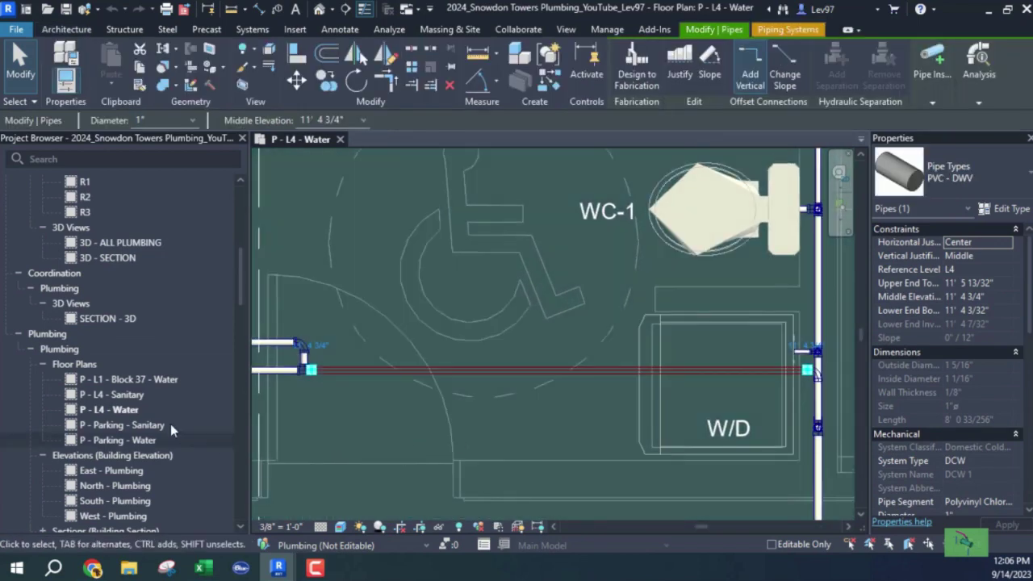
Find Piping Systems among the project's families and expand it to list the piping system types
scroll(95, 393, down, 5)
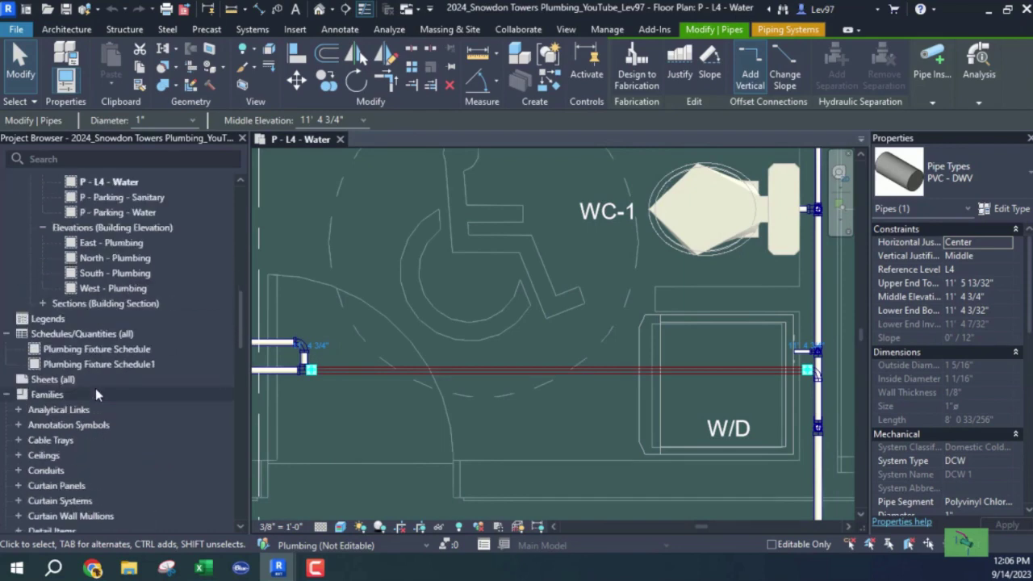
scroll(104, 398, down, 2)
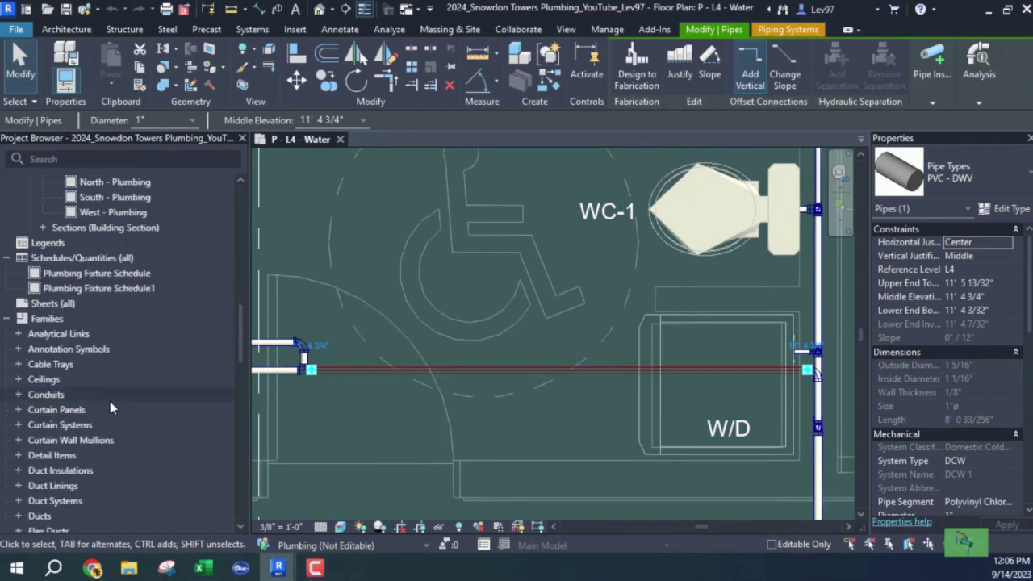
scroll(110, 401, down, 3)
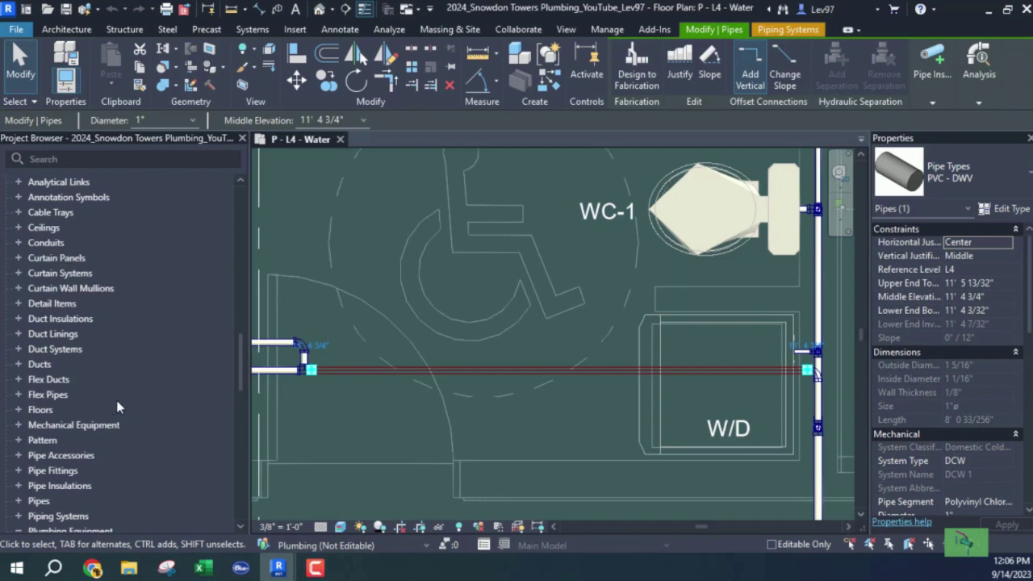
scroll(132, 405, down, 3)
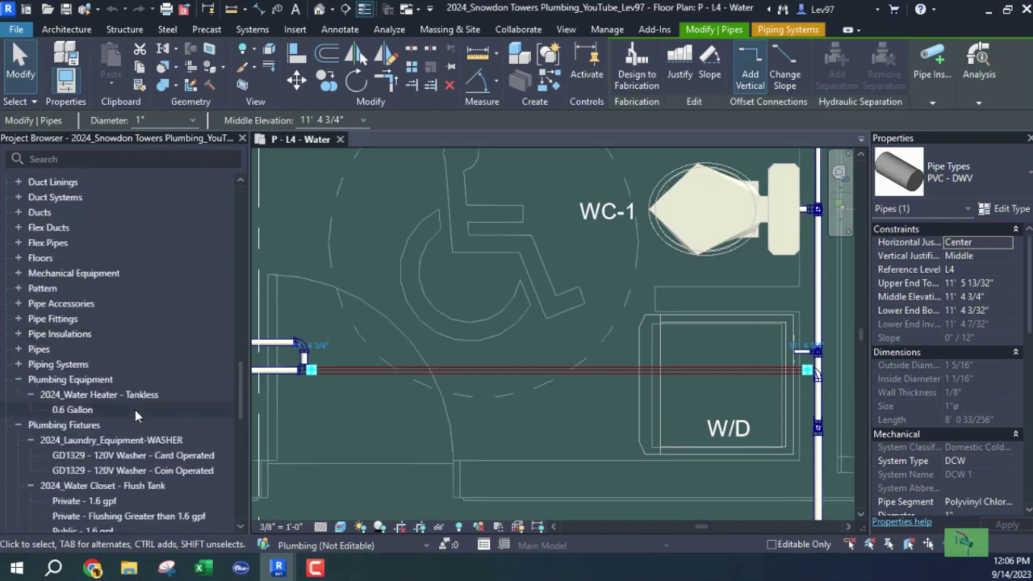
click(19, 365)
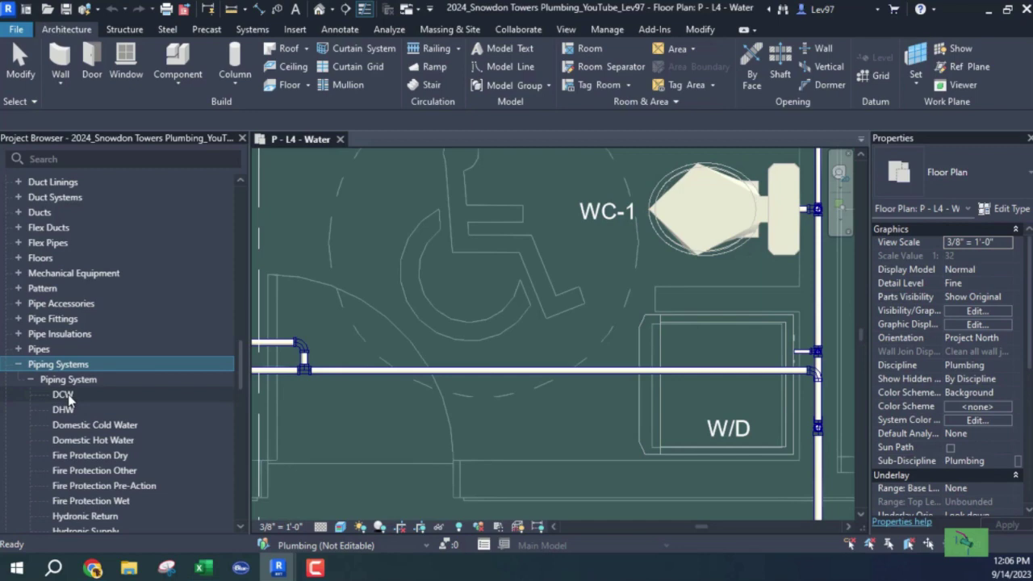
Reselect the horizontal pipe crossing the W/D unit and compare its system type with the listed piping systems
click(357, 372)
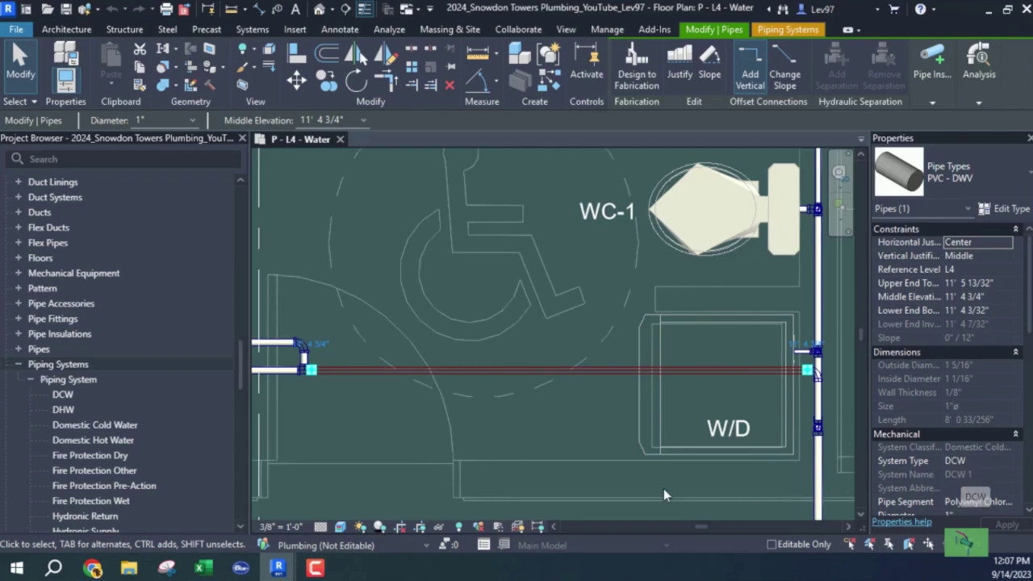
right_click(469, 373)
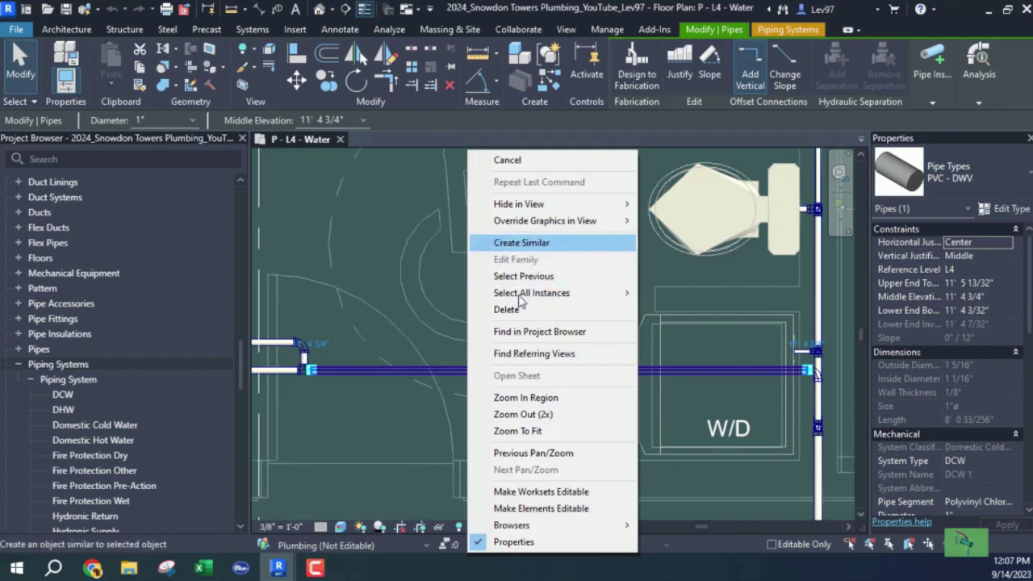
click(343, 429)
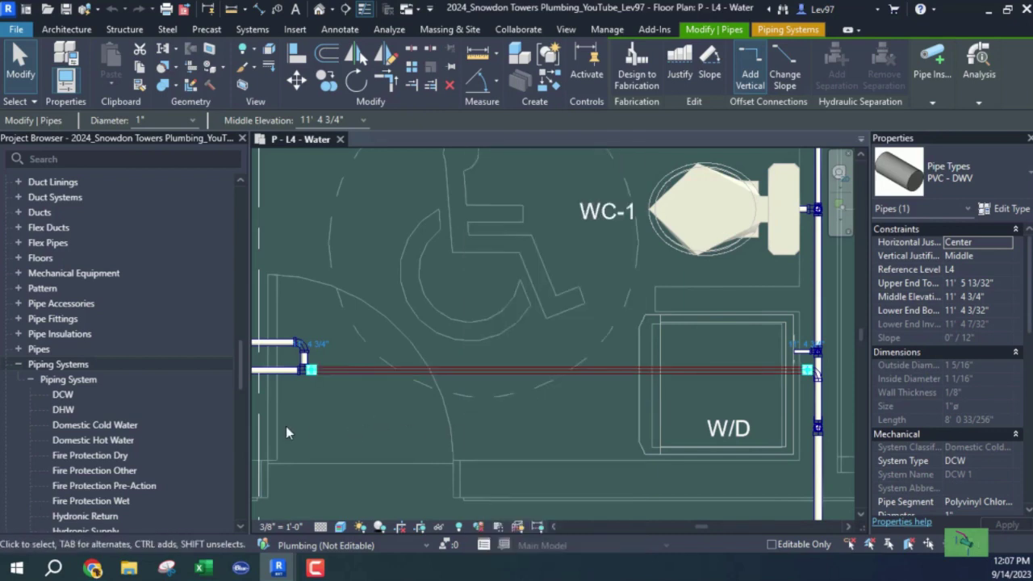
Open the type properties of the DCW piping system and start choosing a material for its Material parameter
click(64, 396)
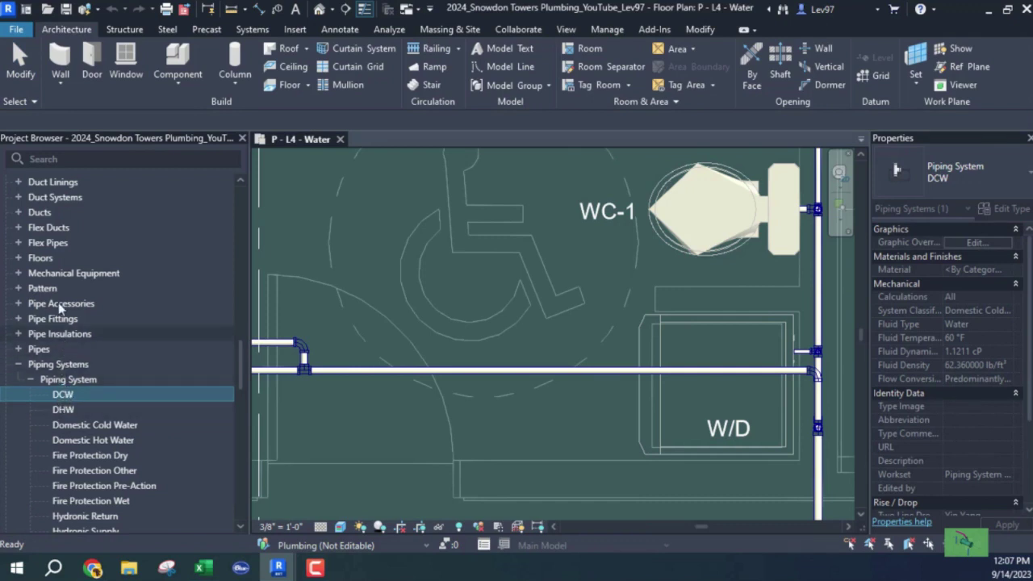
right_click(63, 397)
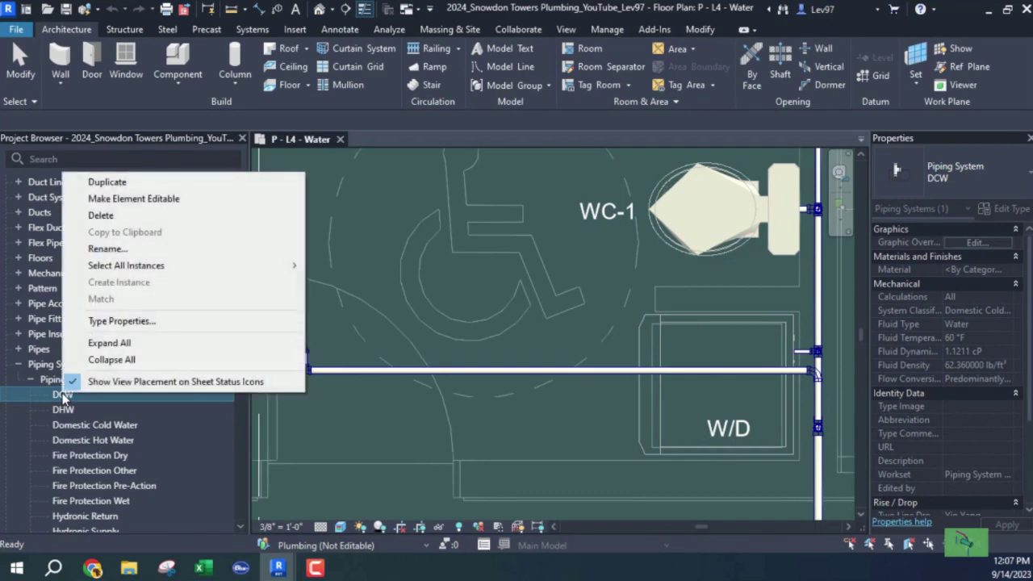
click(135, 322)
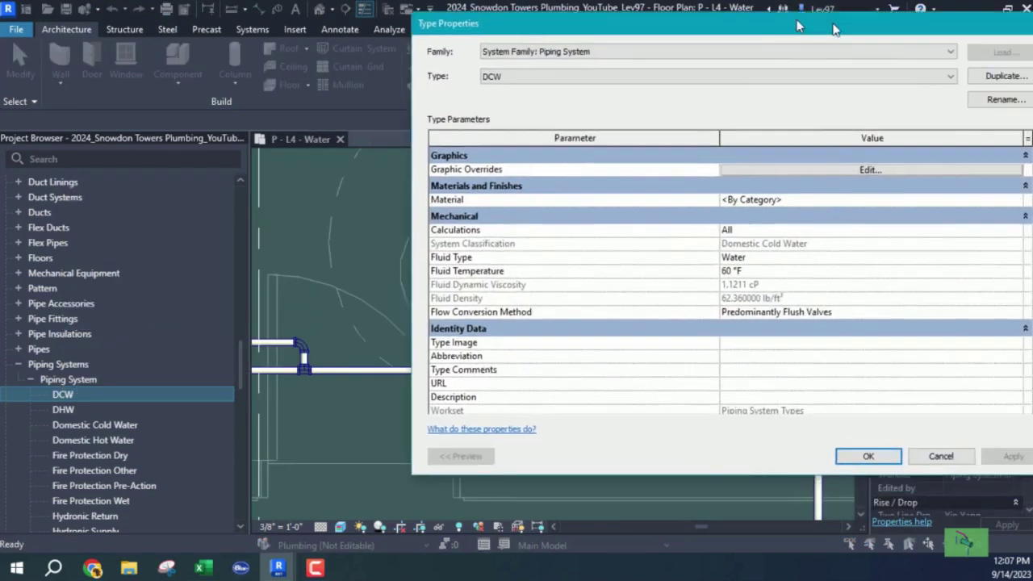
drag(803, 20, 484, 78)
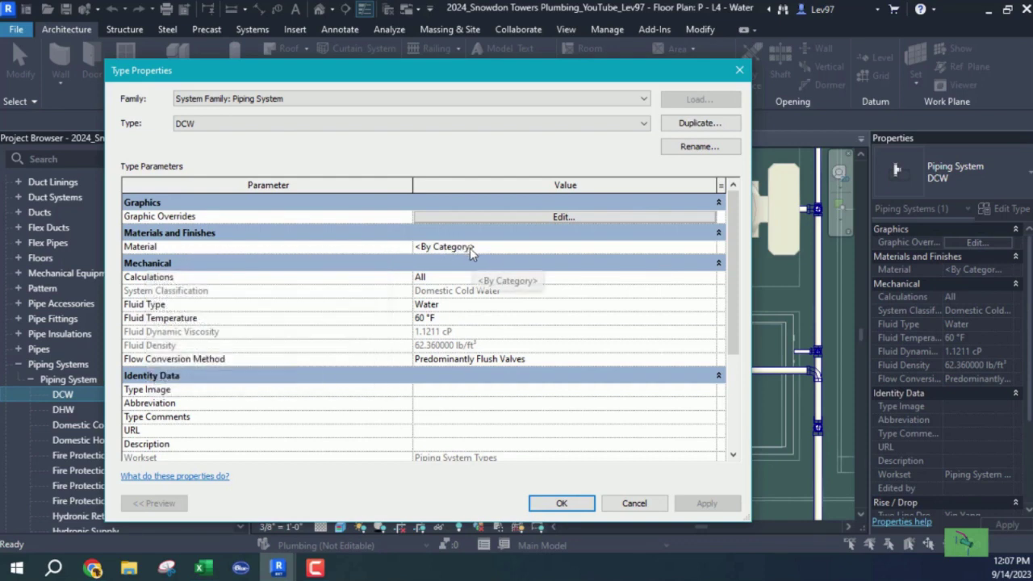
click(575, 250)
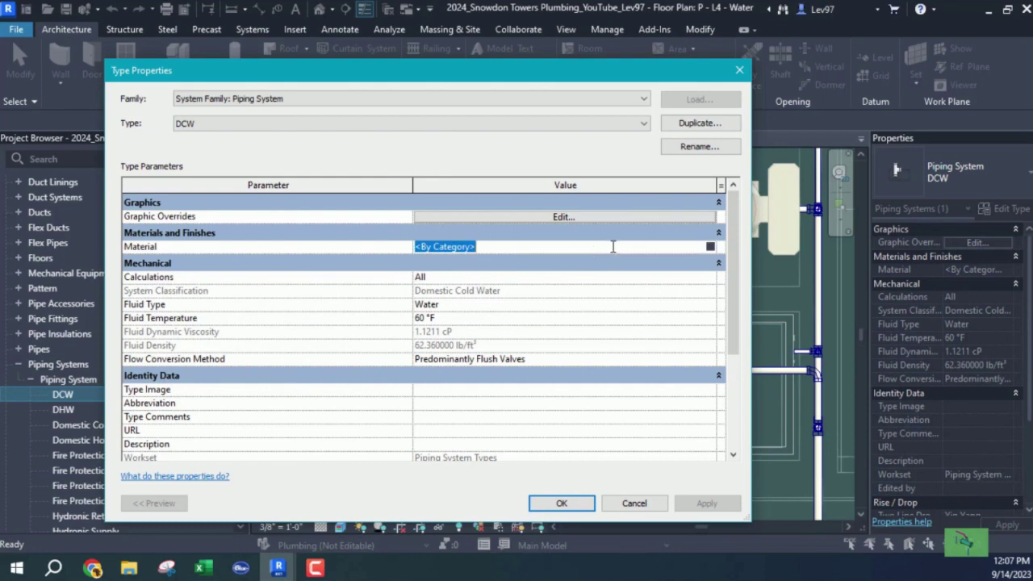
click(710, 246)
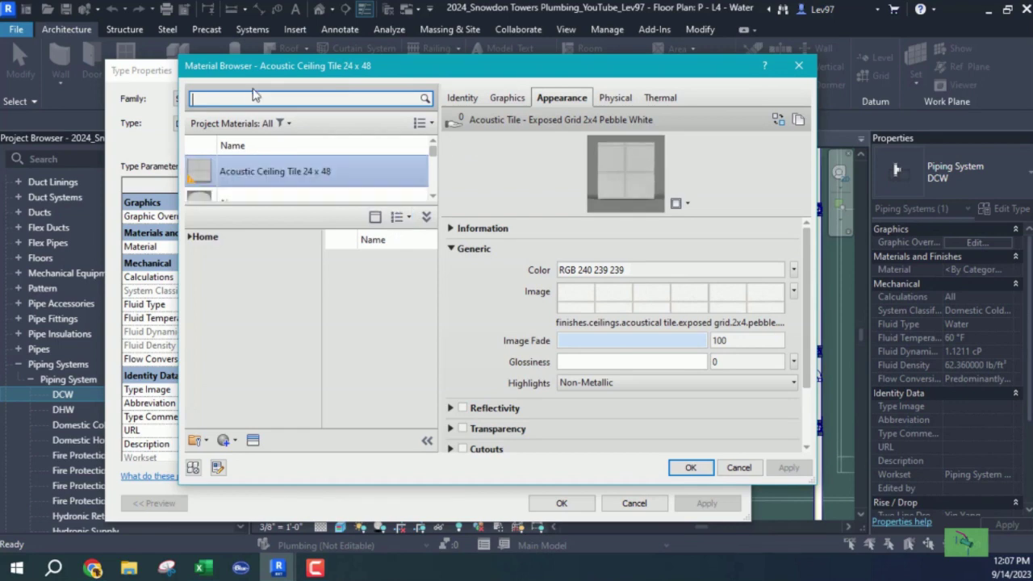
Display the AEC Materials library and widen the material list so full material names are readable
scroll(306, 181, down, 1)
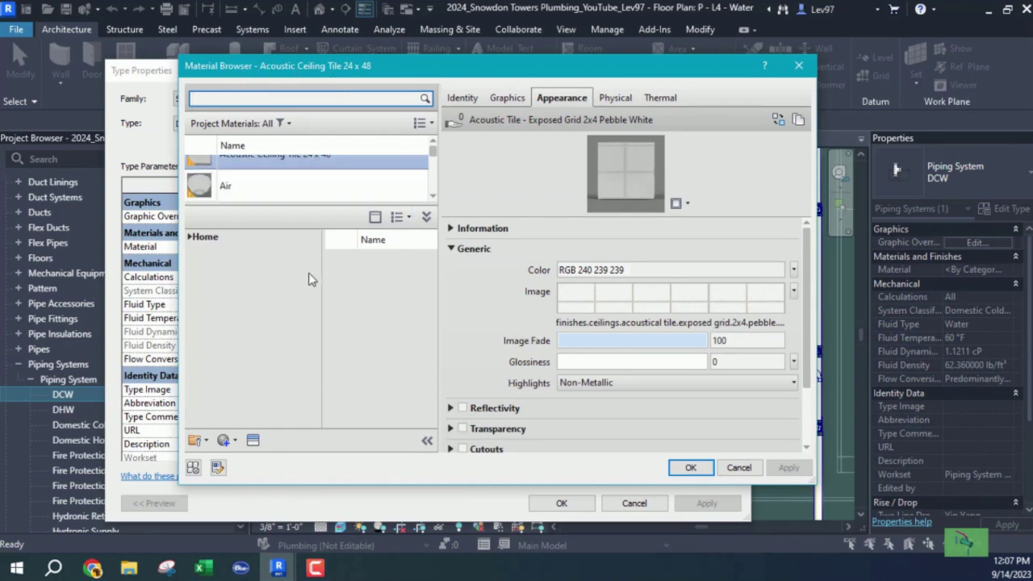
click(398, 218)
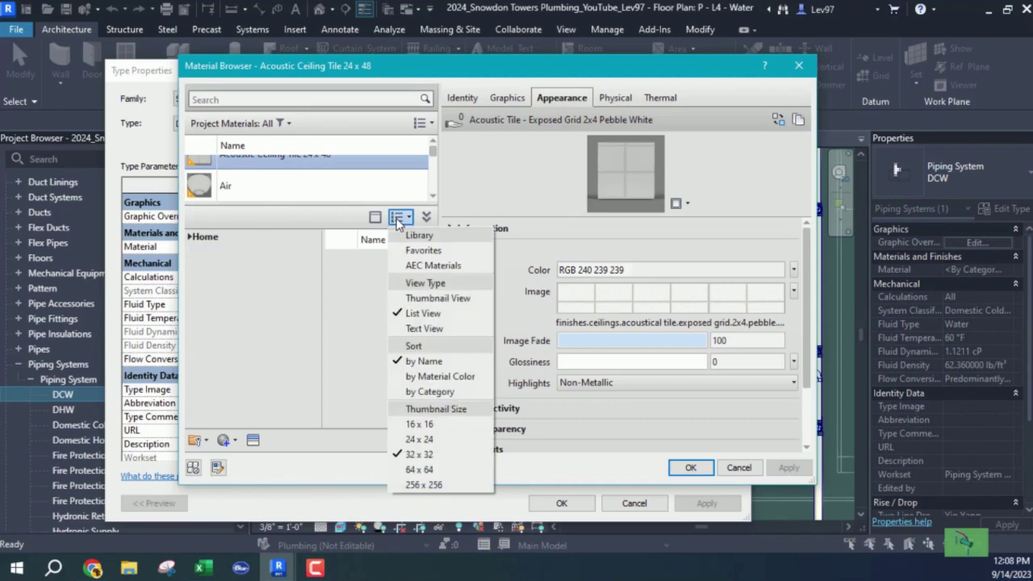
click(434, 266)
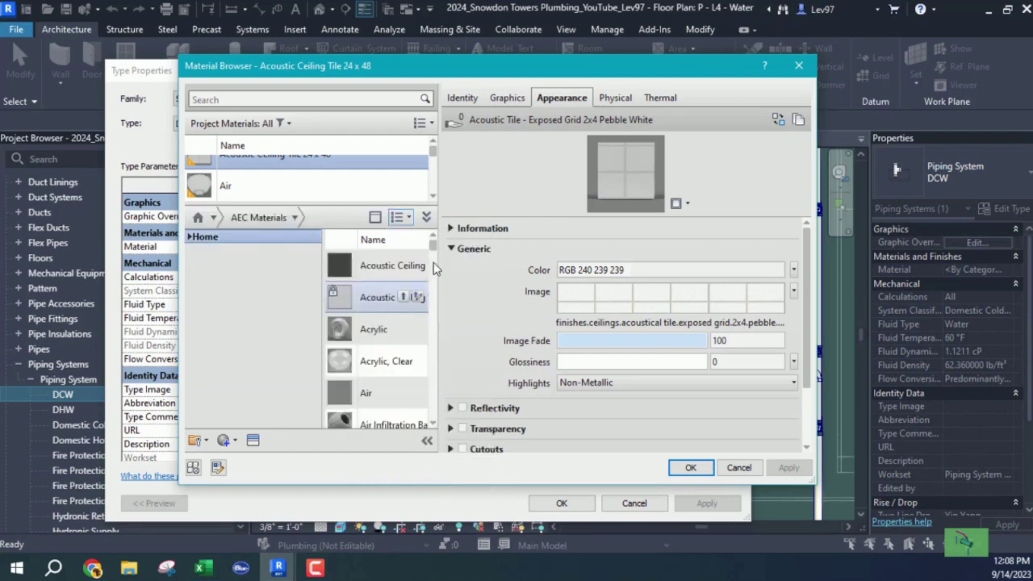
drag(438, 289, 559, 294)
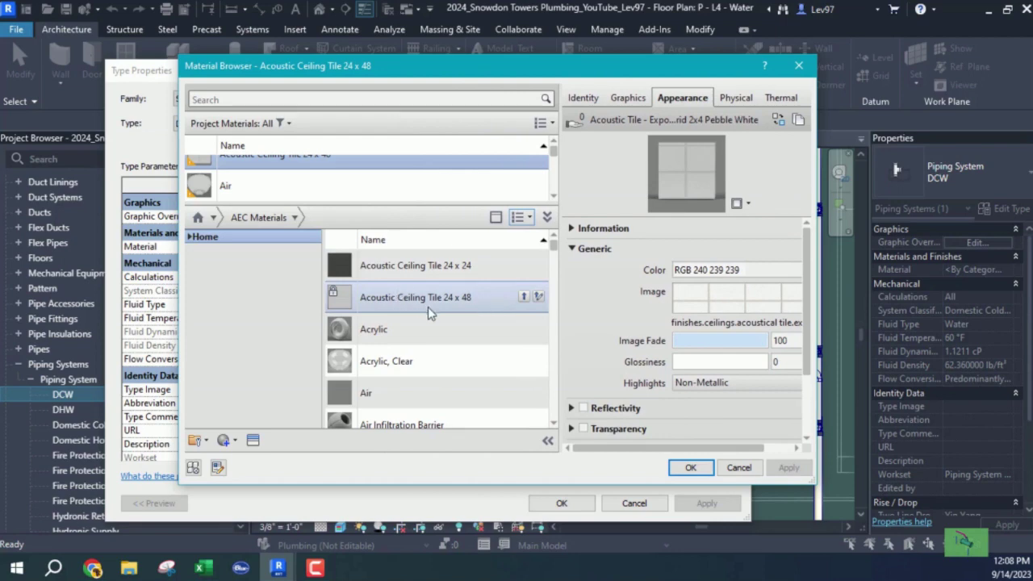
Find Aluminum, Anodized Blue in the AEC Materials library and add it to the project's materials
scroll(441, 327, down, 2)
scroll(442, 326, down, 4)
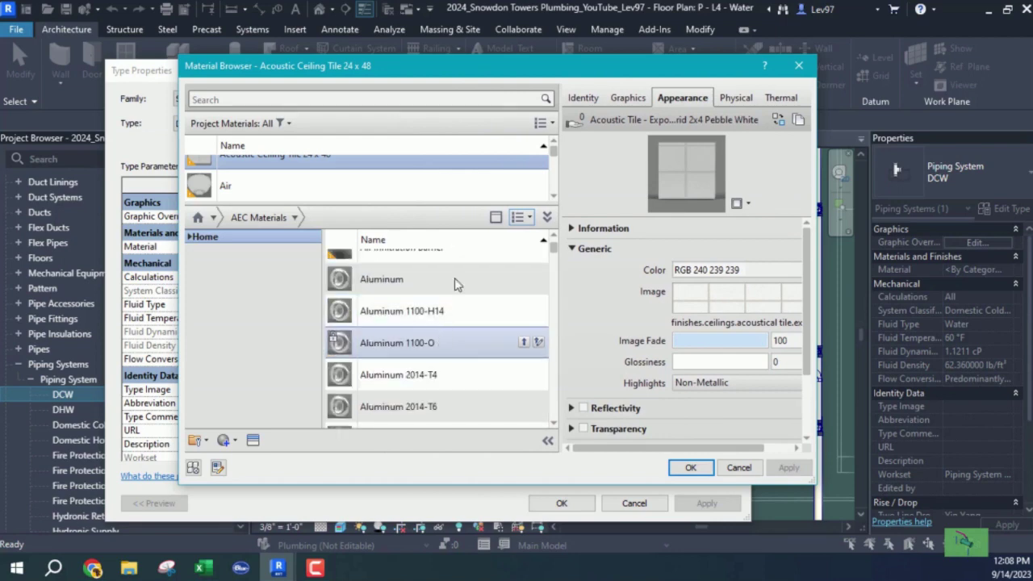
scroll(435, 332, down, 10)
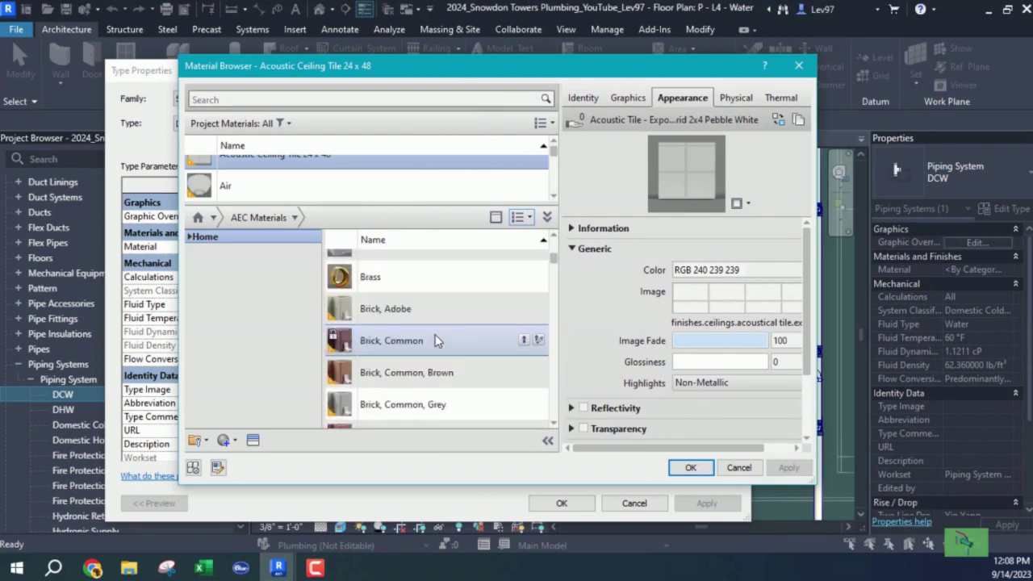
scroll(433, 350, down, 2)
scroll(433, 339, up, 12)
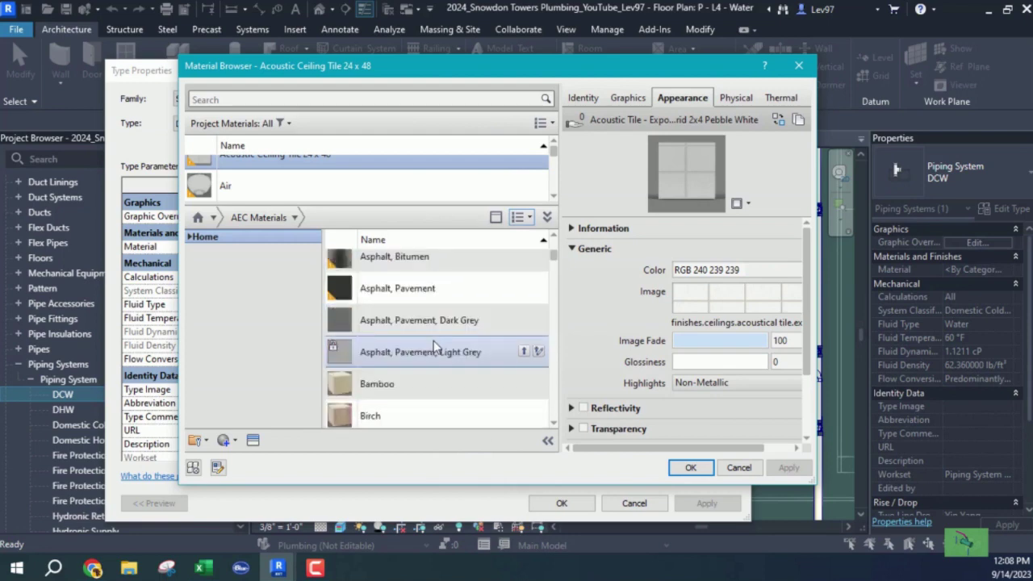
scroll(433, 339, up, 3)
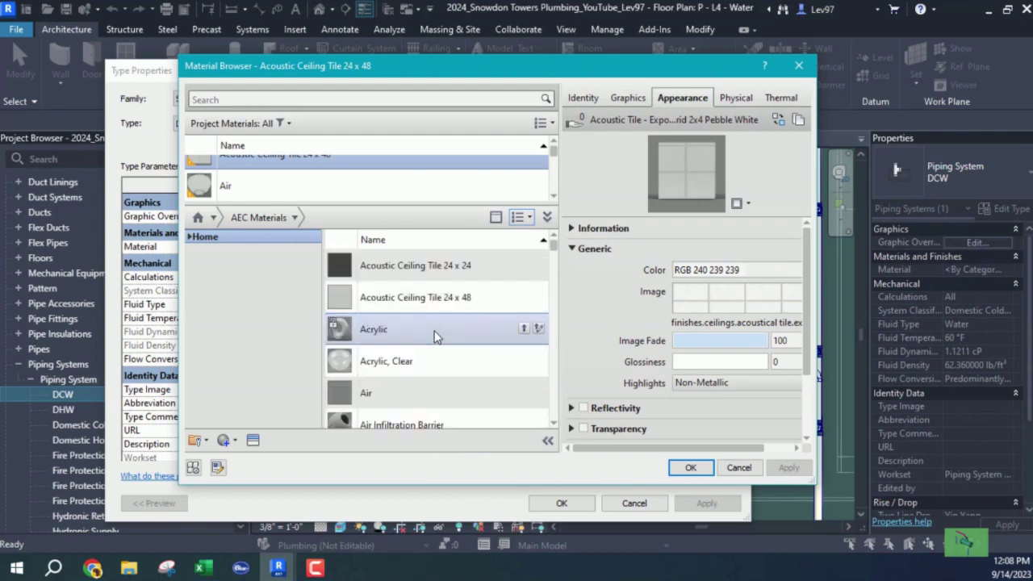
scroll(446, 358, down, 2)
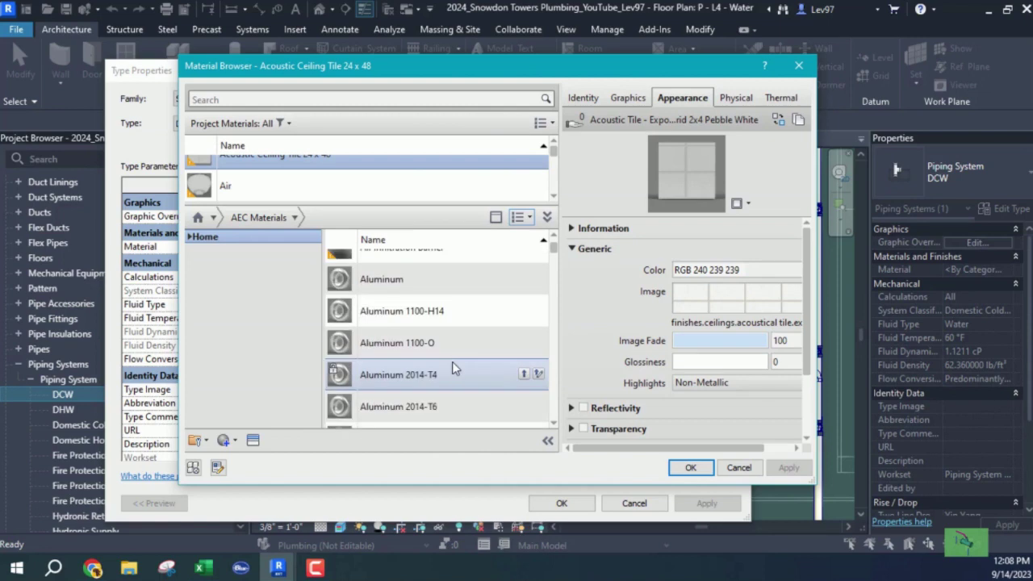
scroll(476, 320, down, 3)
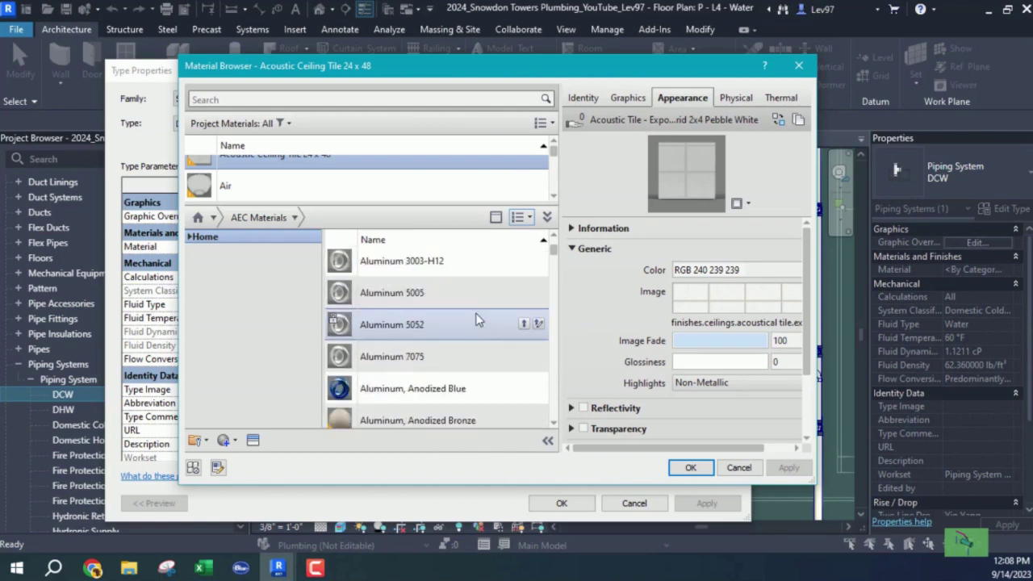
scroll(476, 320, down, 3)
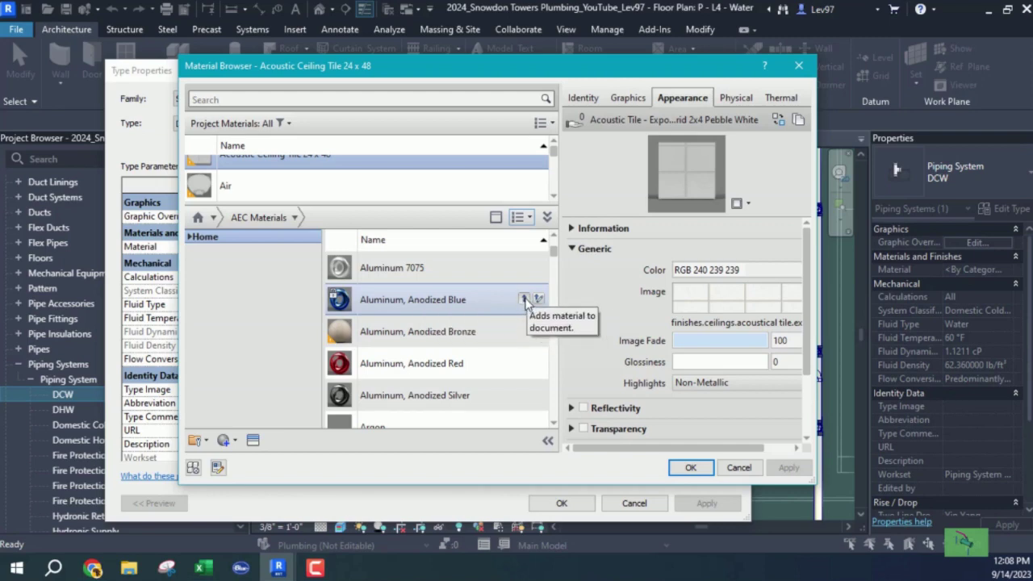
click(524, 300)
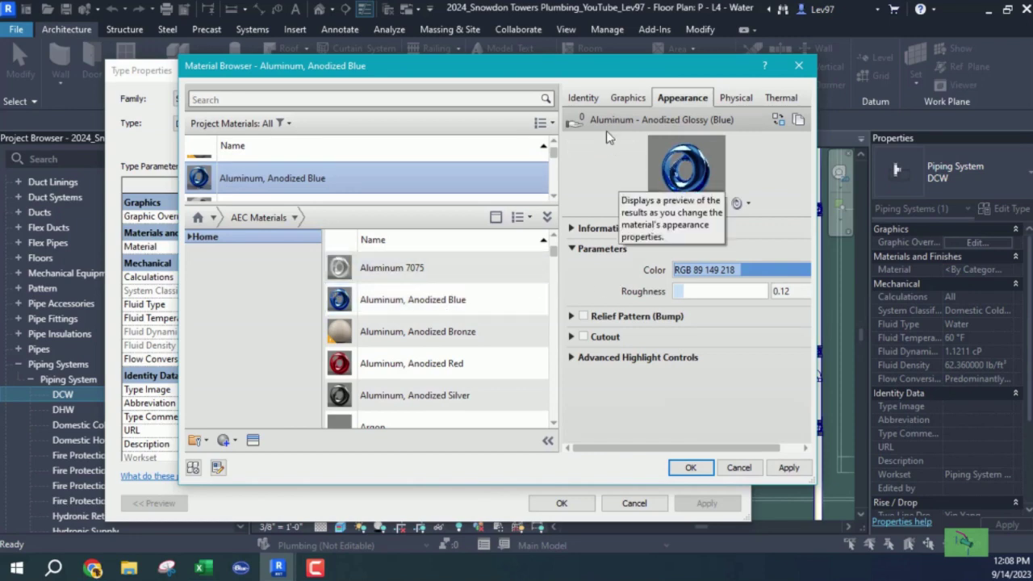
Rename the added Aluminum, Anodized Blue project material to PVC-Water
click(584, 98)
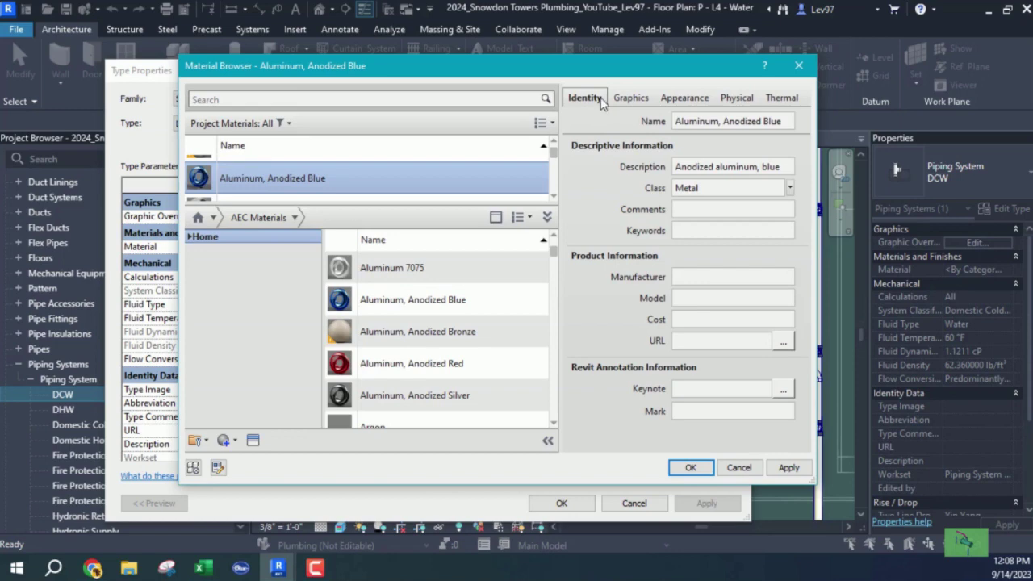
click(765, 121)
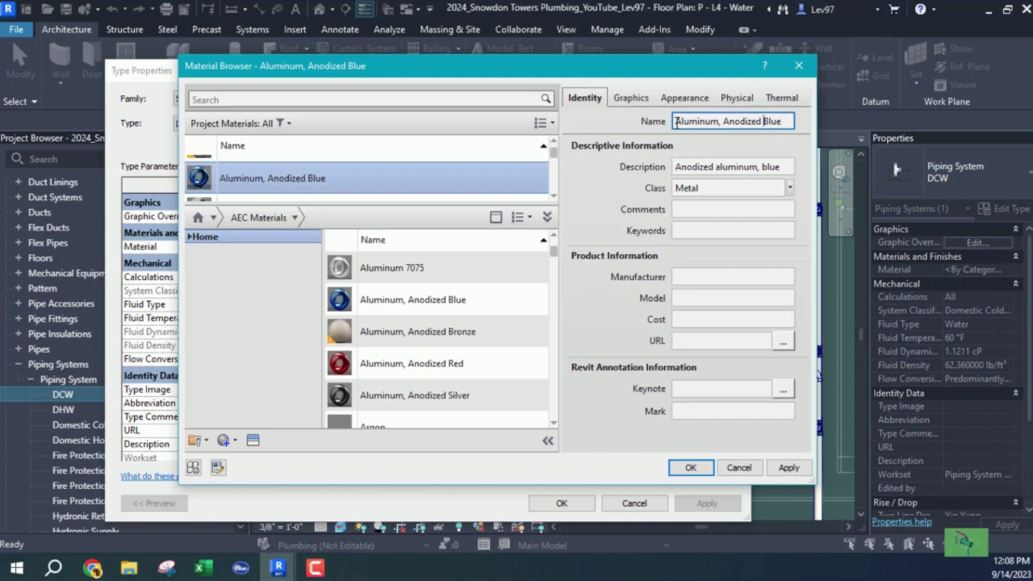
drag(676, 121, 790, 129)
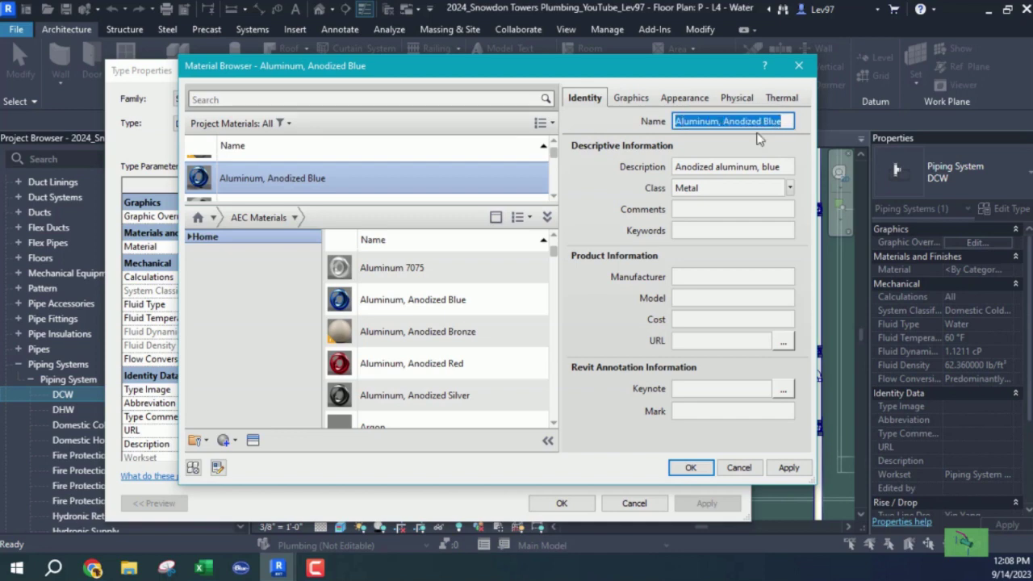
text(PVC-Water)
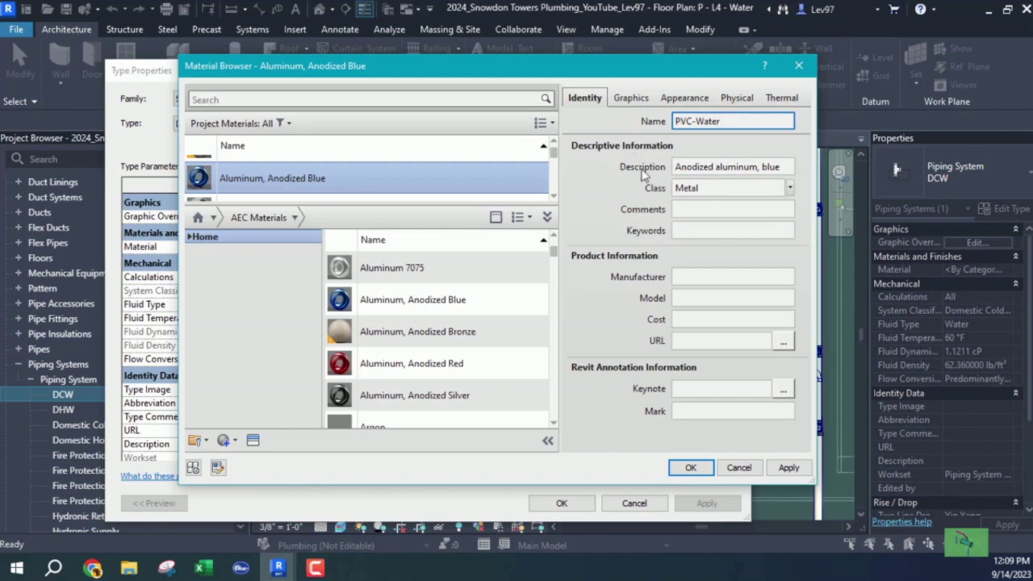
Edit PVC-Water's shading color in its graphics settings, setting red to 0 and green to 185
click(631, 98)
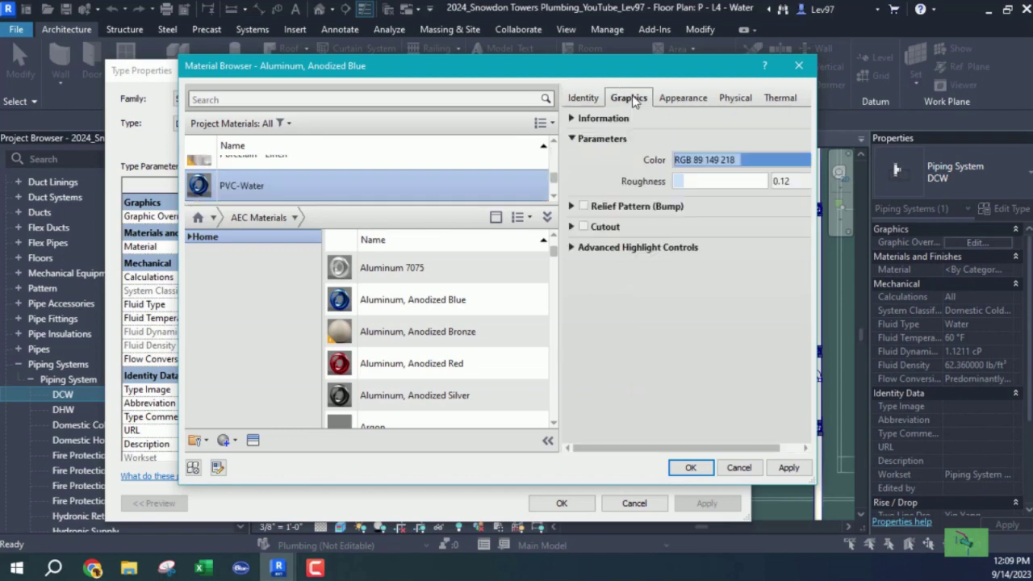
click(746, 163)
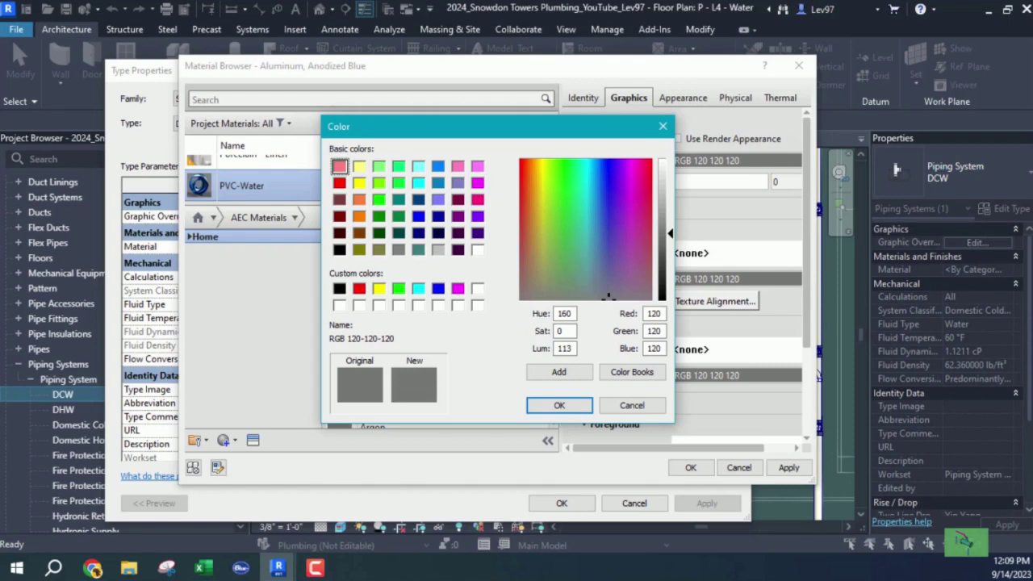
key(Return)
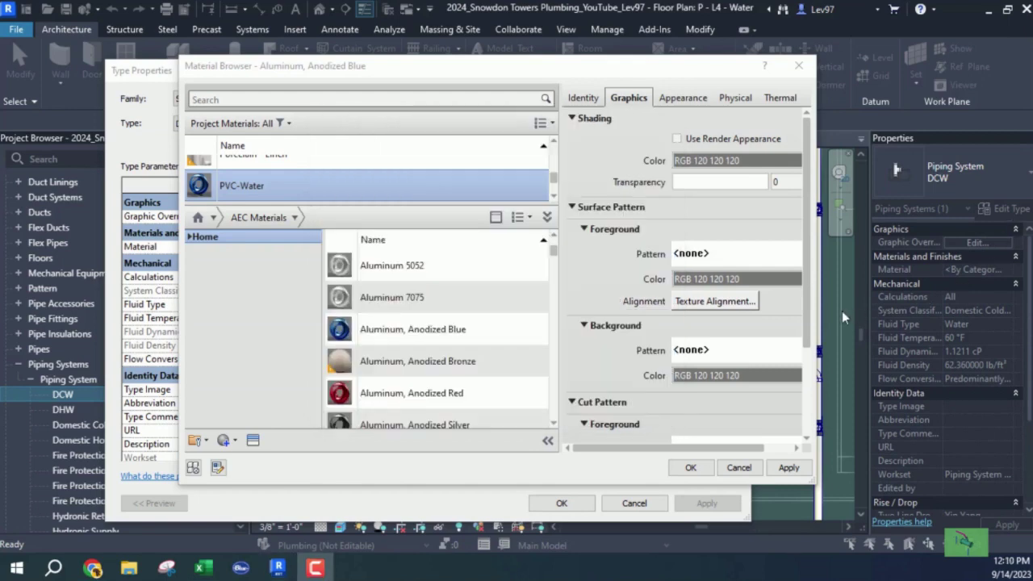
click(742, 160)
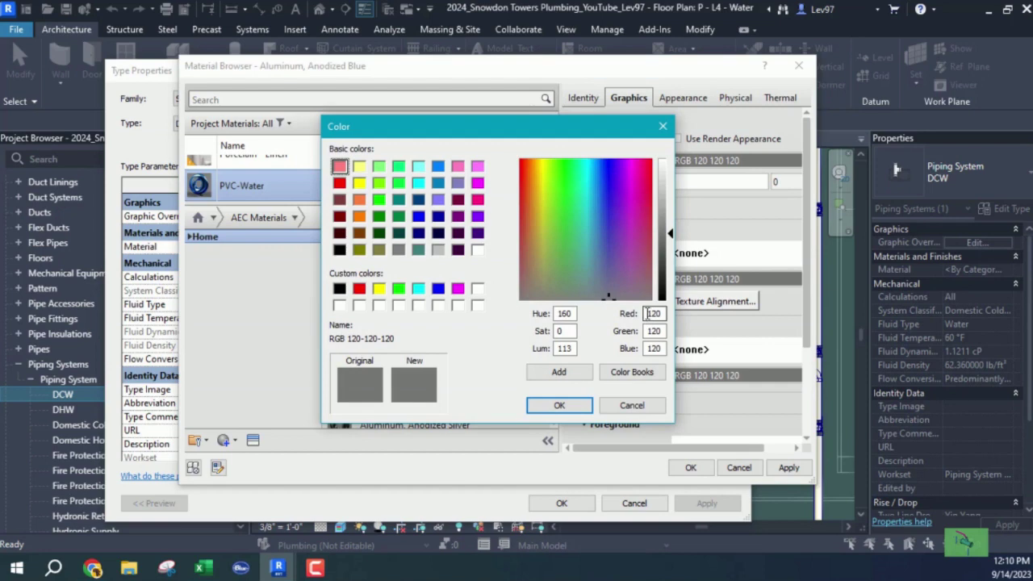
double_click(647, 313)
text(0)
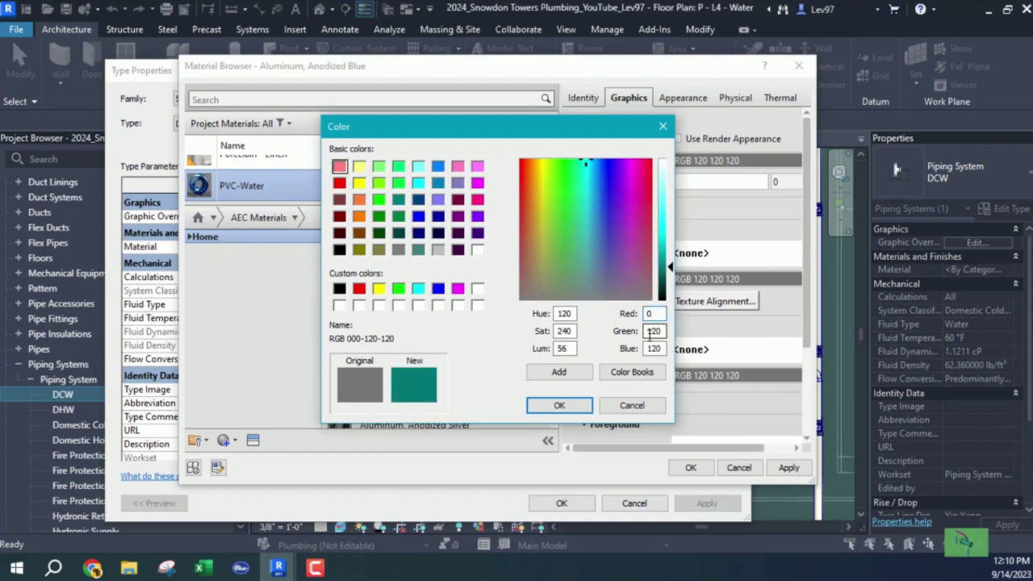
double_click(648, 332)
text(1)
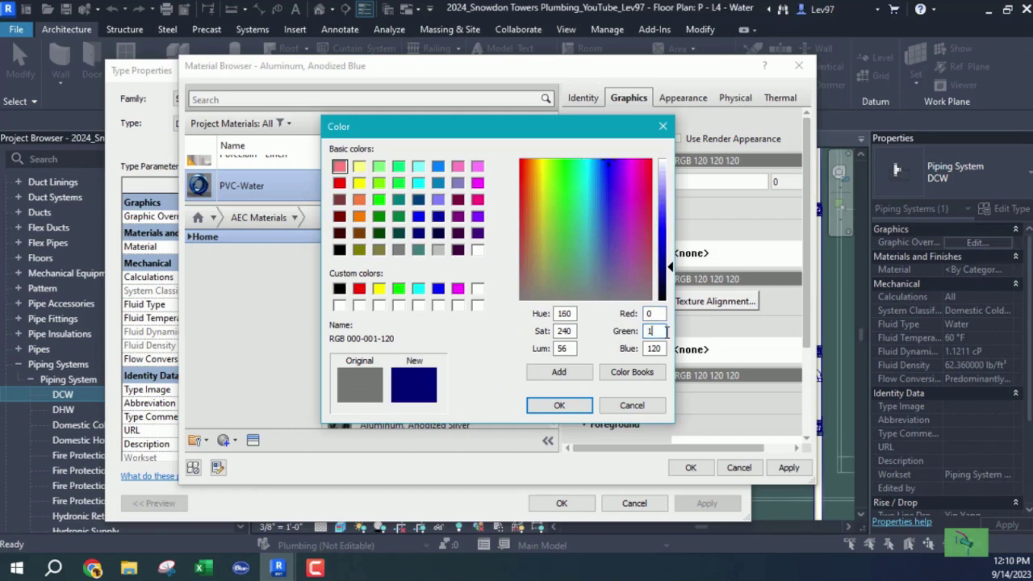
text(85)
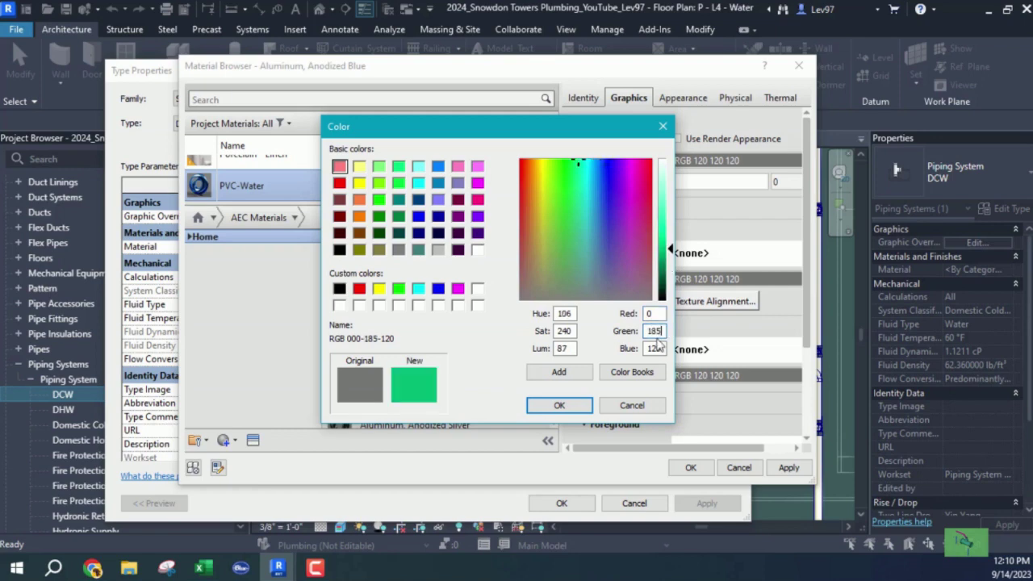
Set the blue value of PVC-Water's shading color to 185 and accept the color
double_click(648, 348)
text(18)
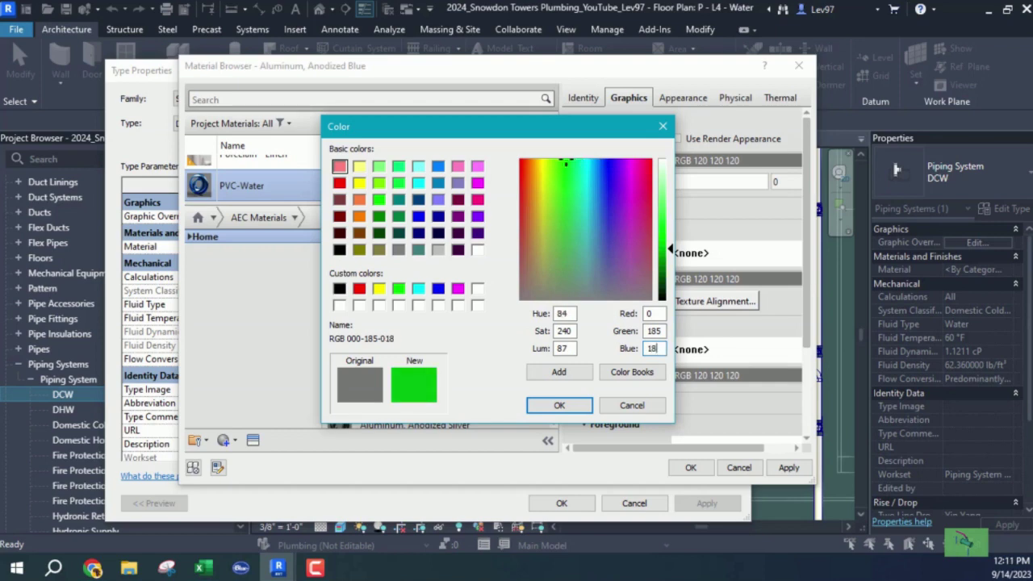
text(5)
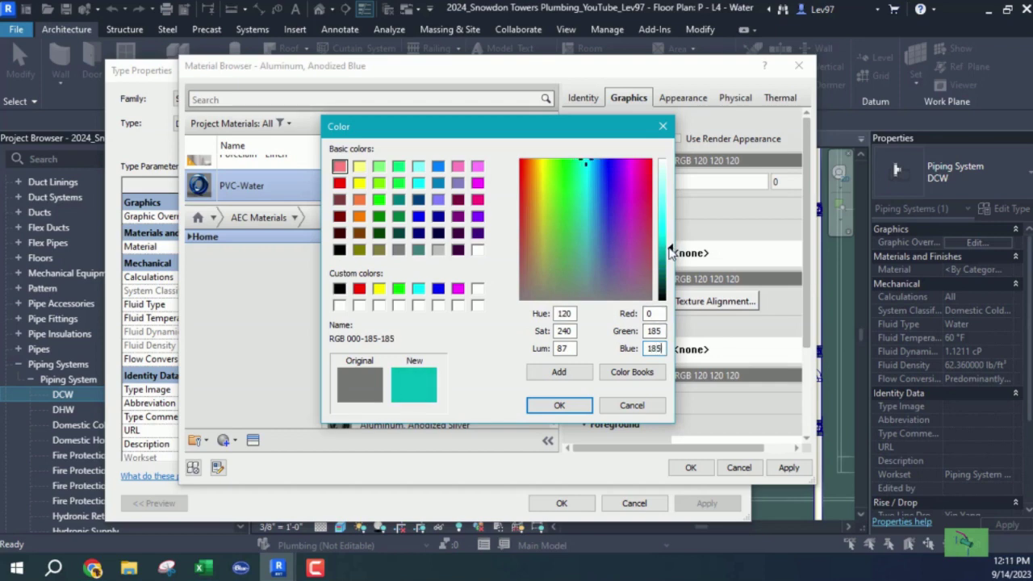
mouse_move(670, 252)
mouse_down()
mouse_move(672, 211)
mouse_move(671, 300)
mouse_move(668, 213)
mouse_move(670, 276)
mouse_move(669, 252)
mouse_up()
key(BackSpace)
text(5)
double_click(657, 349)
text(185)
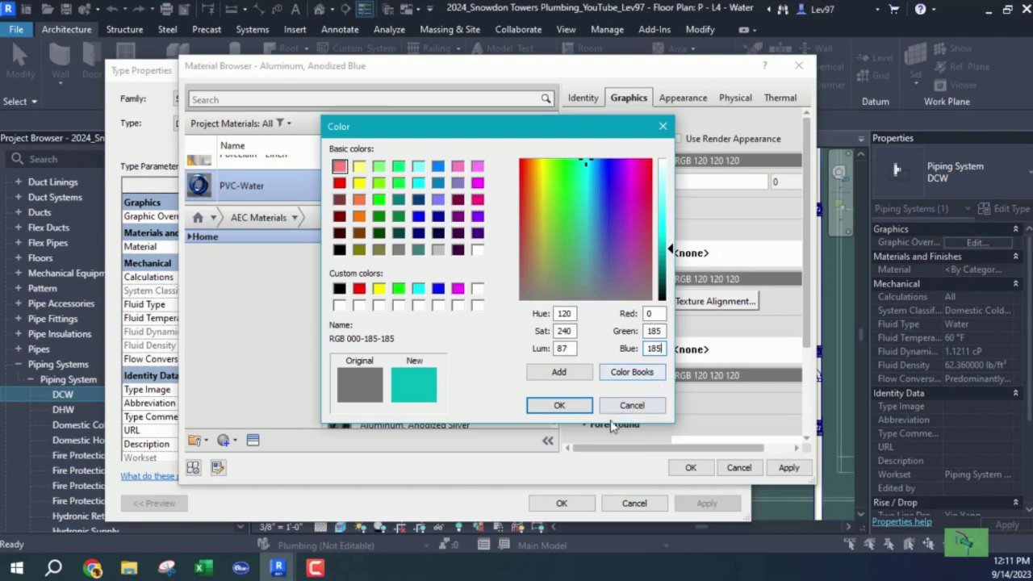
click(563, 405)
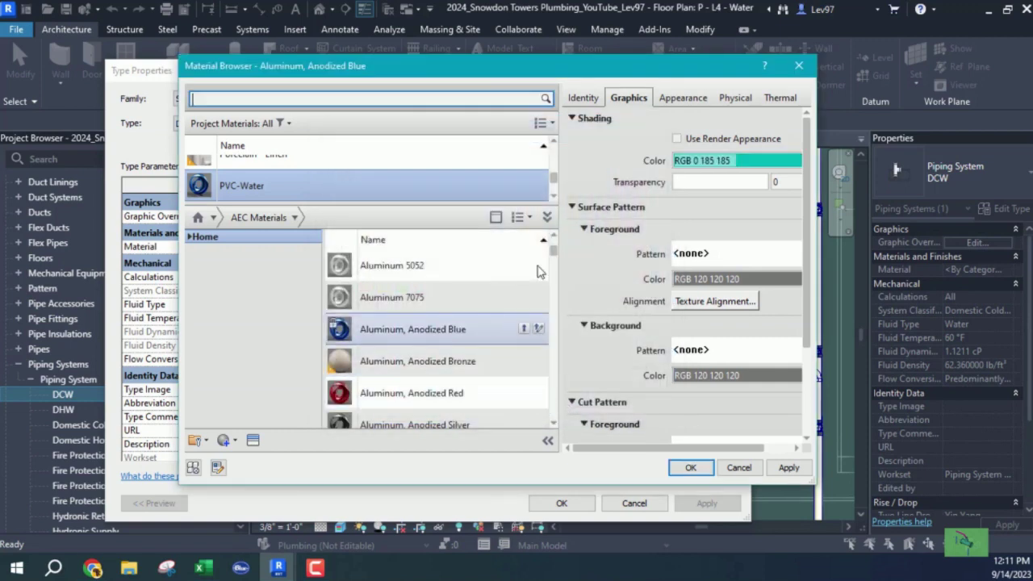
Set the appearance color of PVC-Water to RGB 0, 179, 179
click(681, 98)
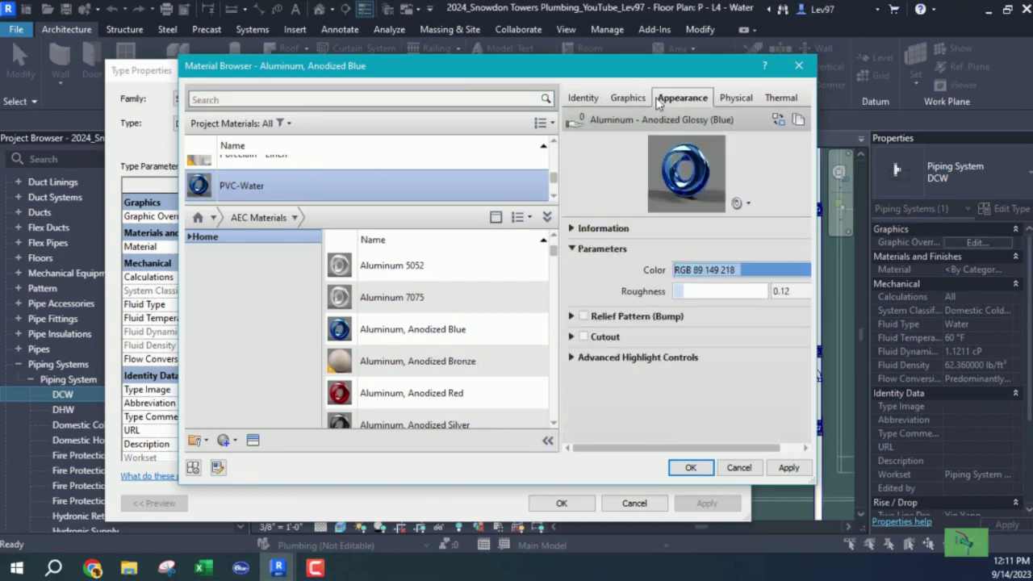
click(749, 273)
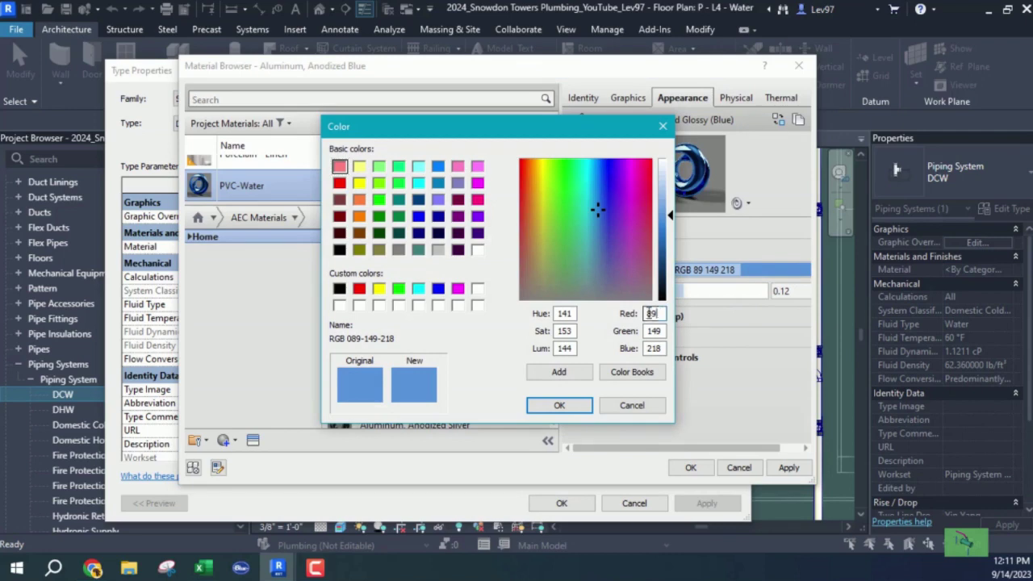
drag(657, 313, 643, 318)
text(0)
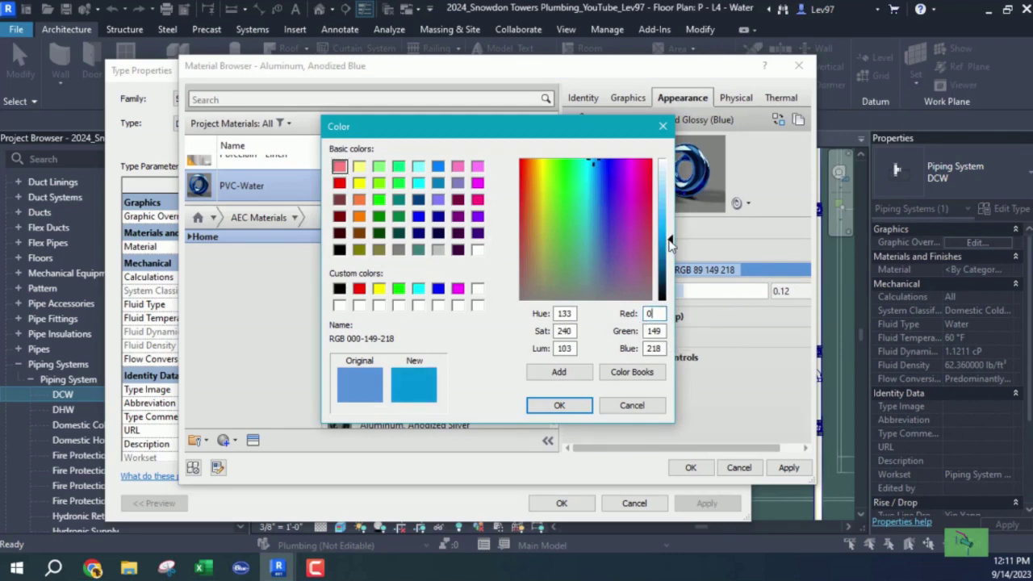
mouse_move(670, 241)
mouse_down()
mouse_move(669, 274)
mouse_move(668, 236)
mouse_move(669, 247)
mouse_up()
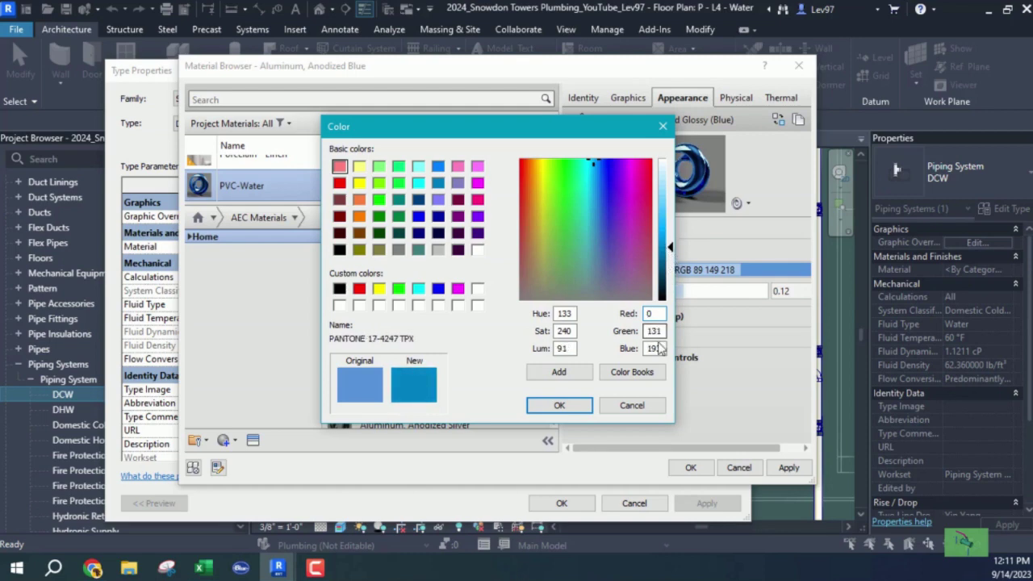
drag(660, 331, 630, 341)
text(179)
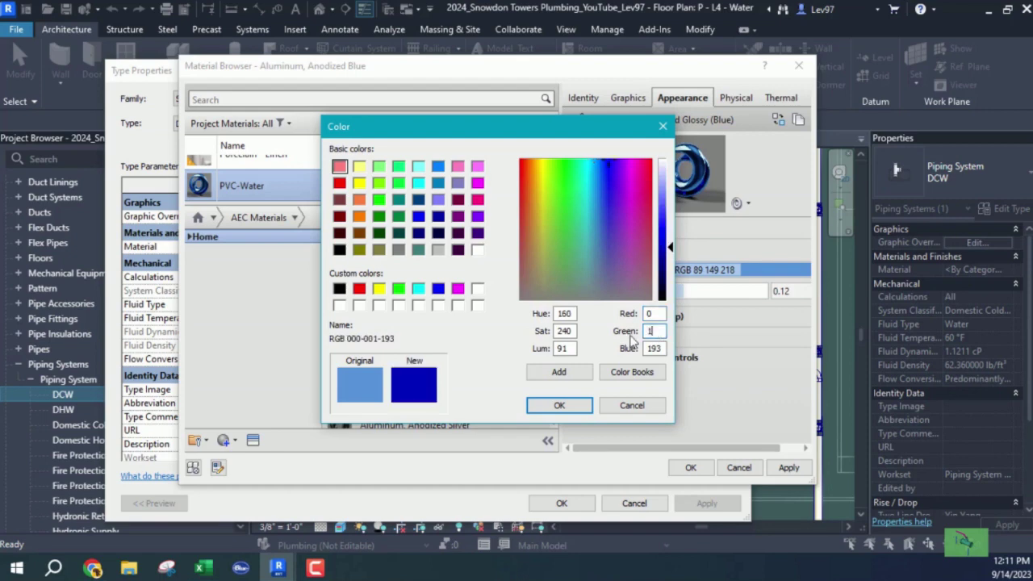
drag(644, 353, 668, 351)
text(179)
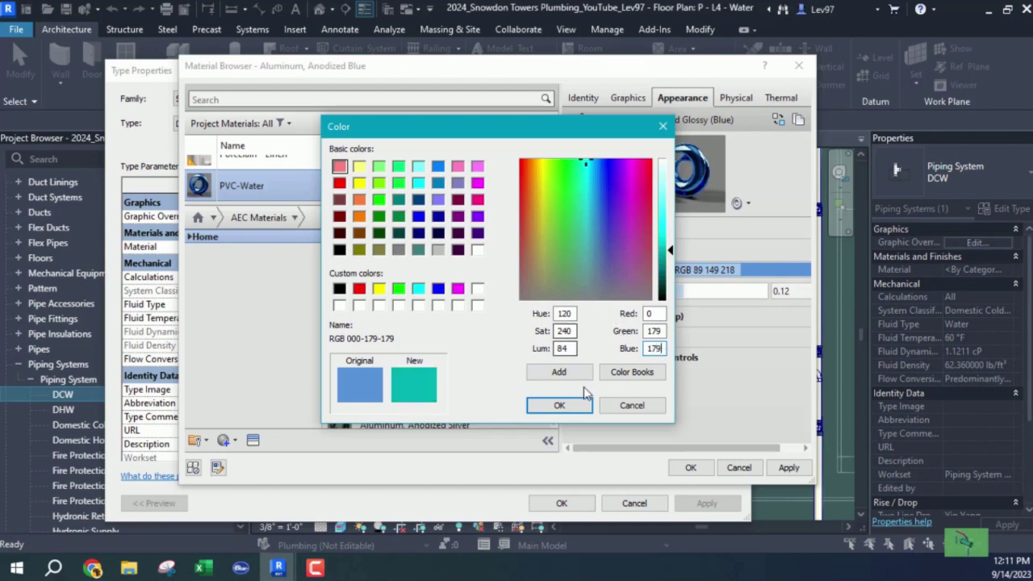
click(559, 405)
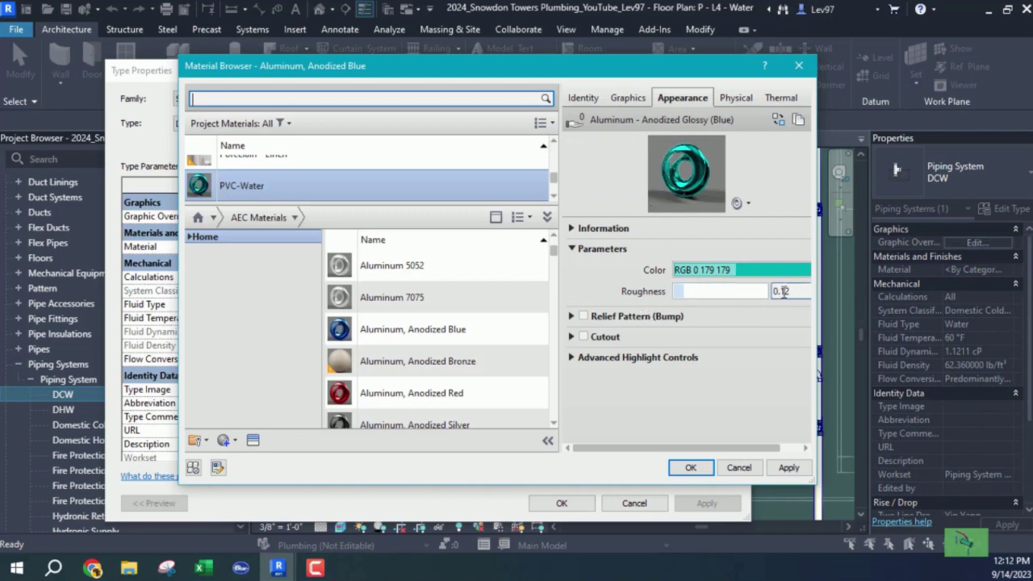
Assign the PVC-Water material to the DCW piping system type, accept the type properties and clear the selection
click(690, 467)
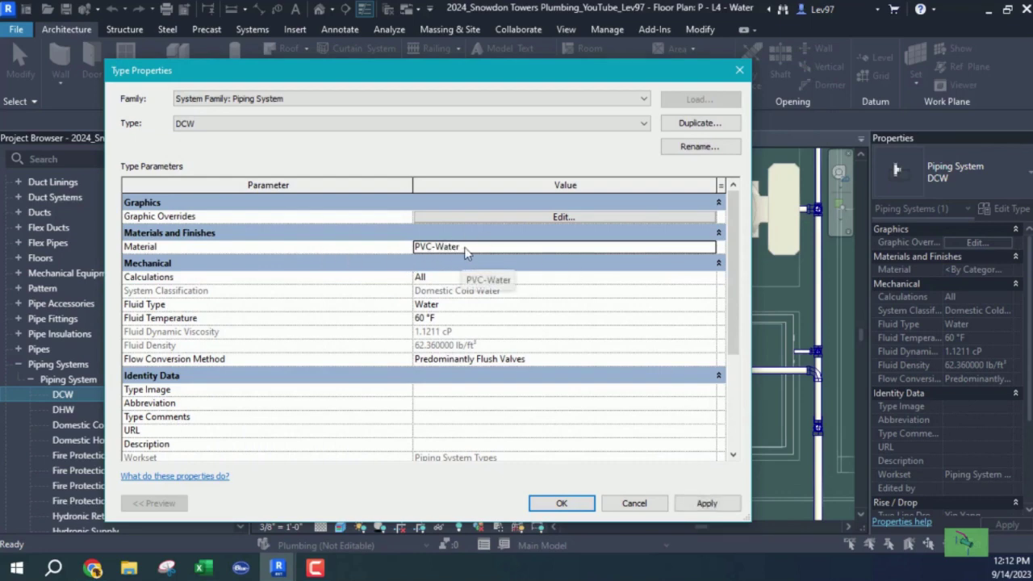
click(562, 503)
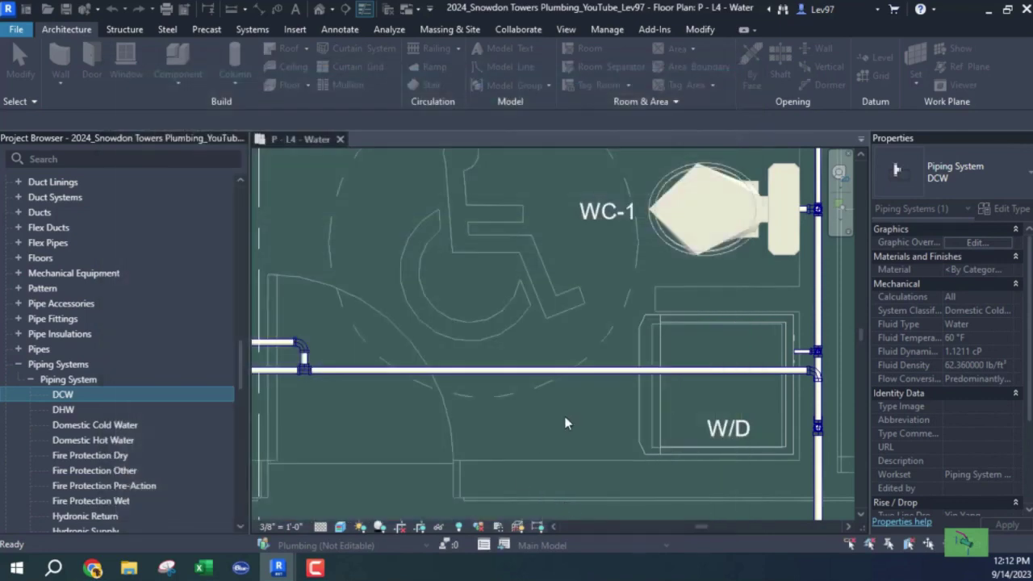
click(593, 420)
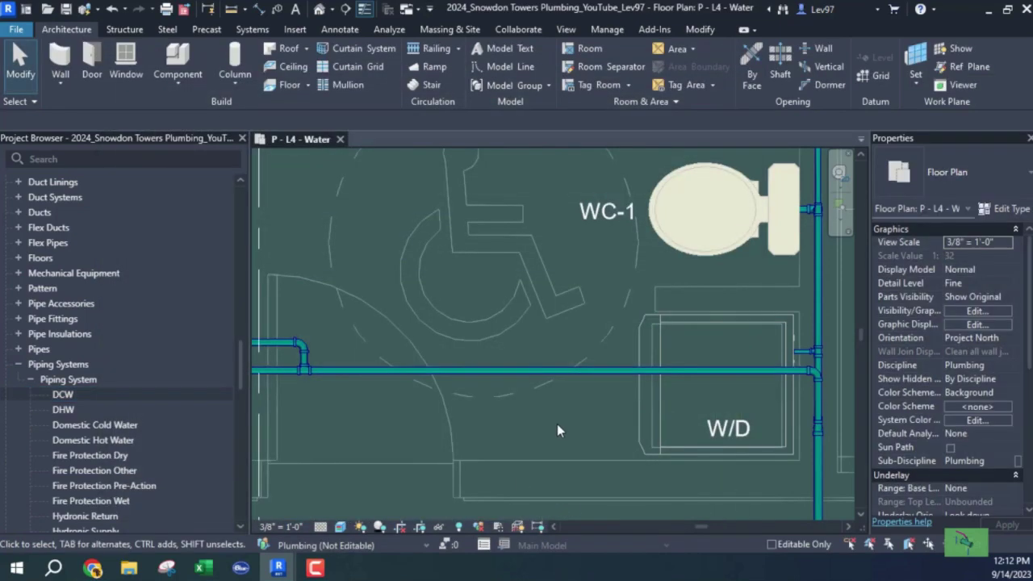
middle_drag(600, 416, 519, 422)
scroll(713, 331, up, 4)
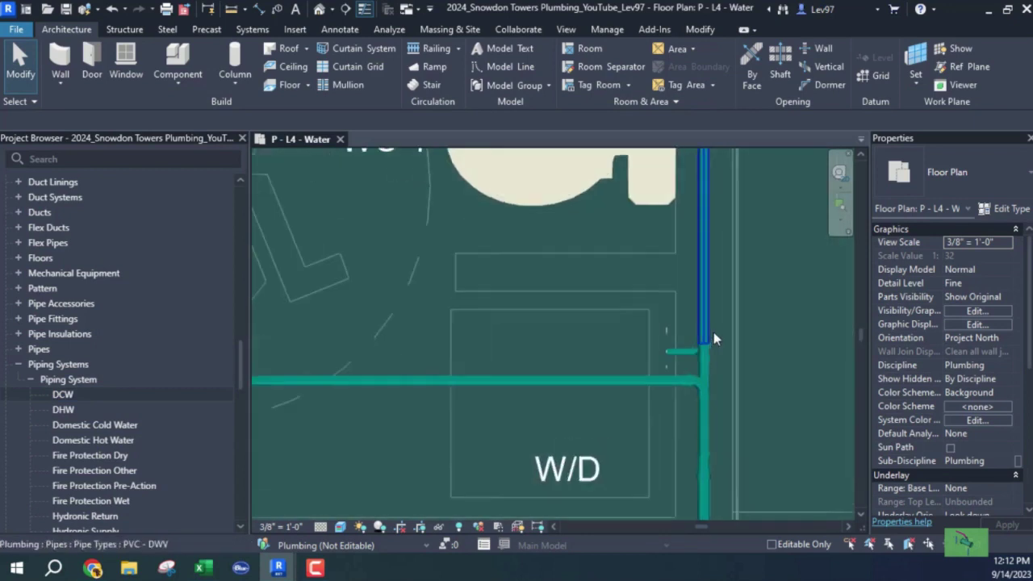
scroll(702, 406, up, 2)
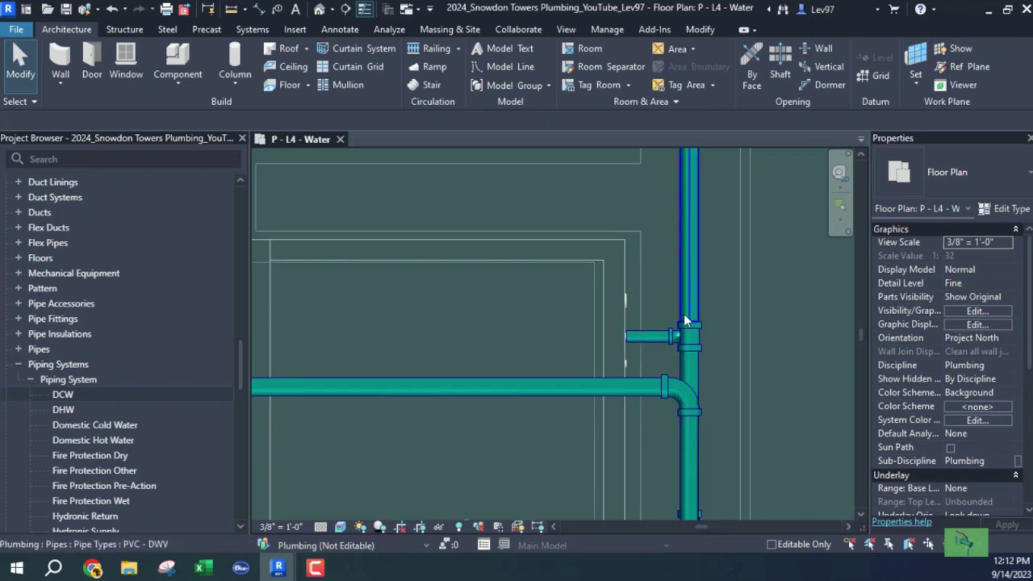
Set the line color in the DCW piping system type's graphic overrides to Cyan
click(65, 395)
right_click(67, 396)
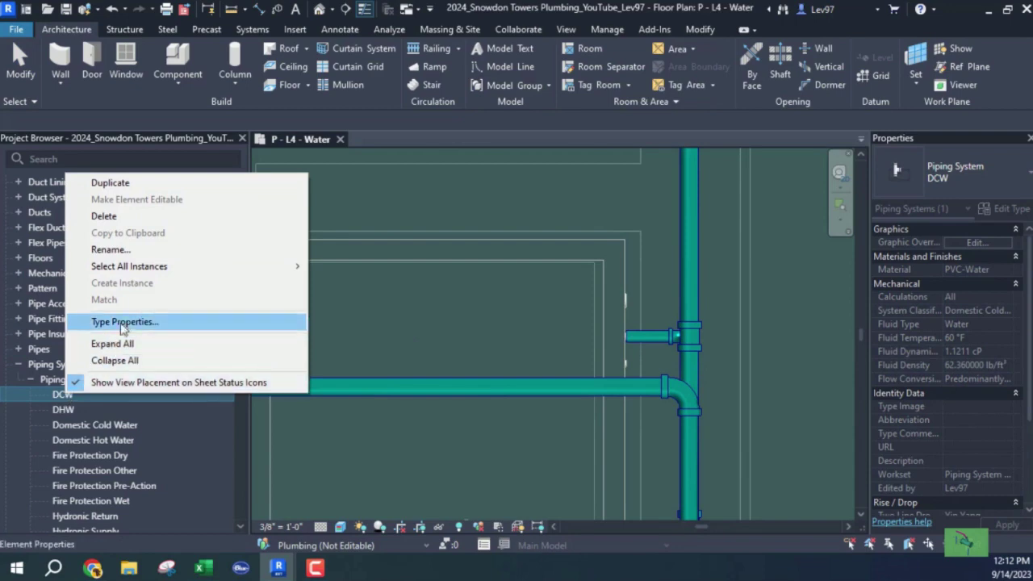
click(127, 322)
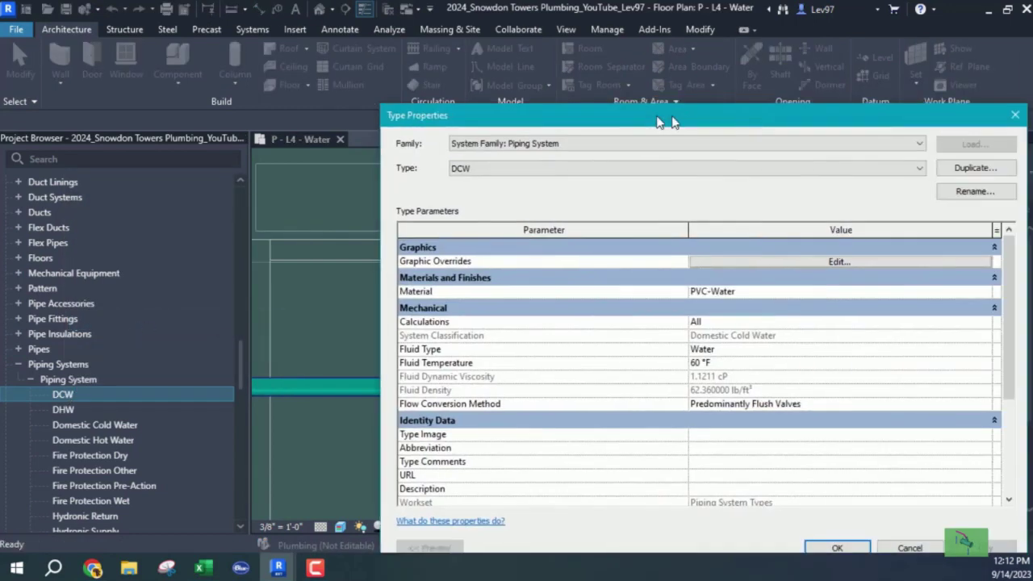
drag(668, 120, 522, 74)
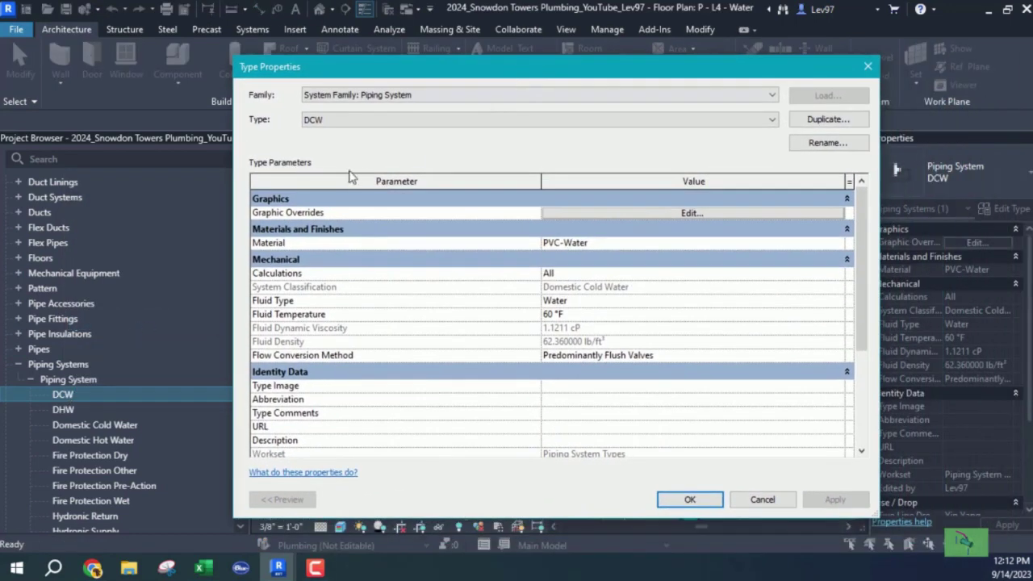
click(689, 212)
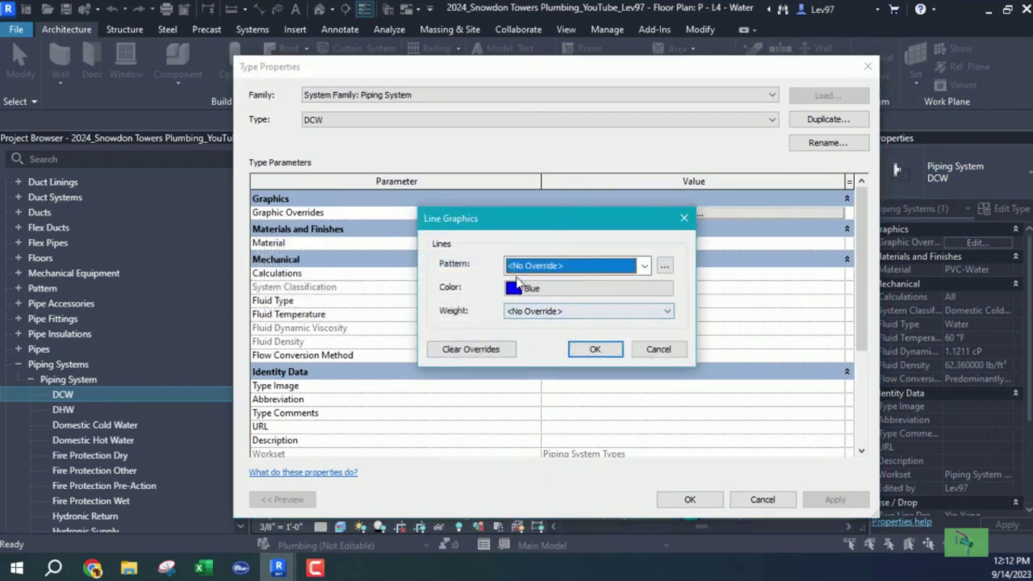
click(559, 288)
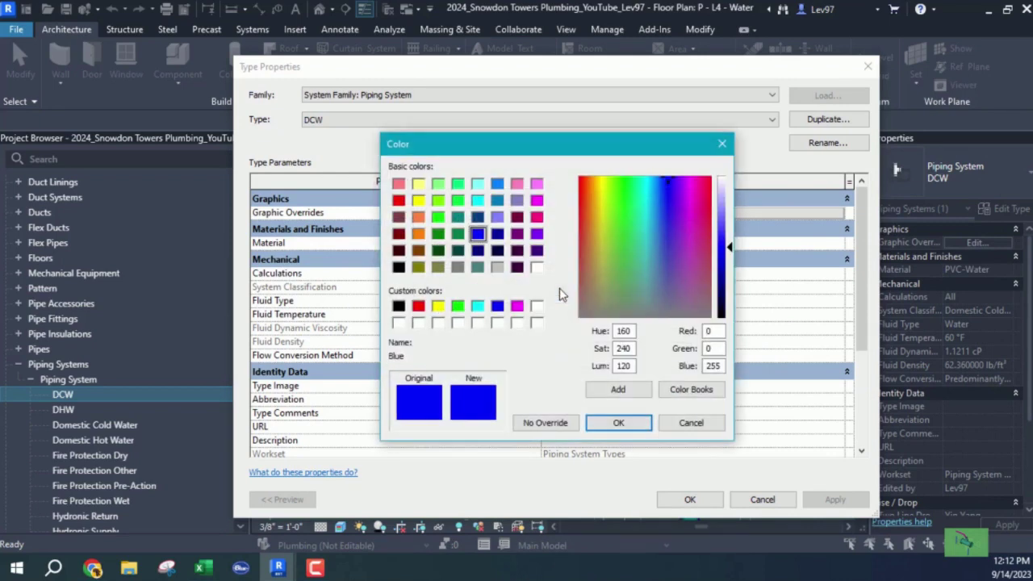
click(478, 307)
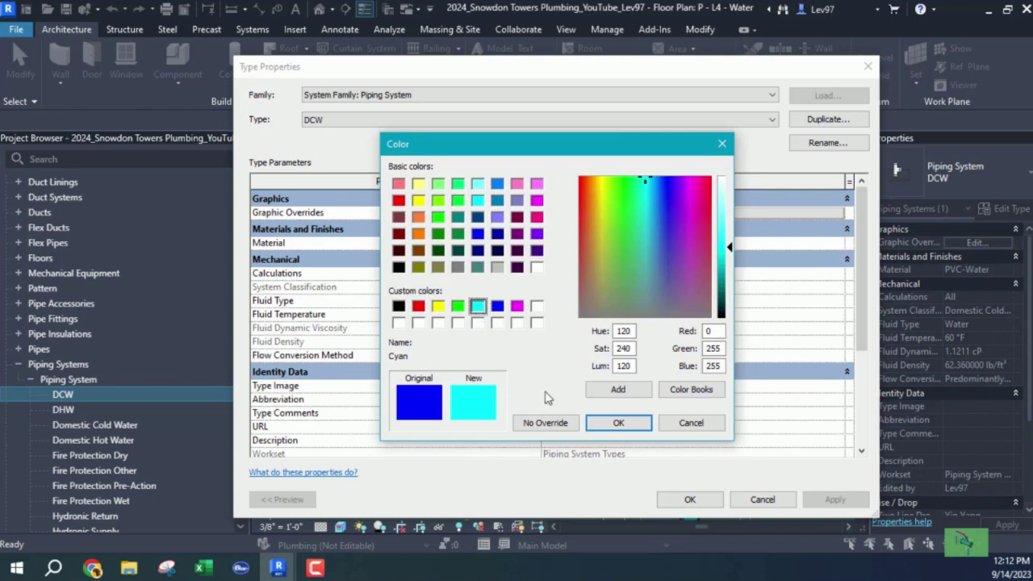
click(618, 424)
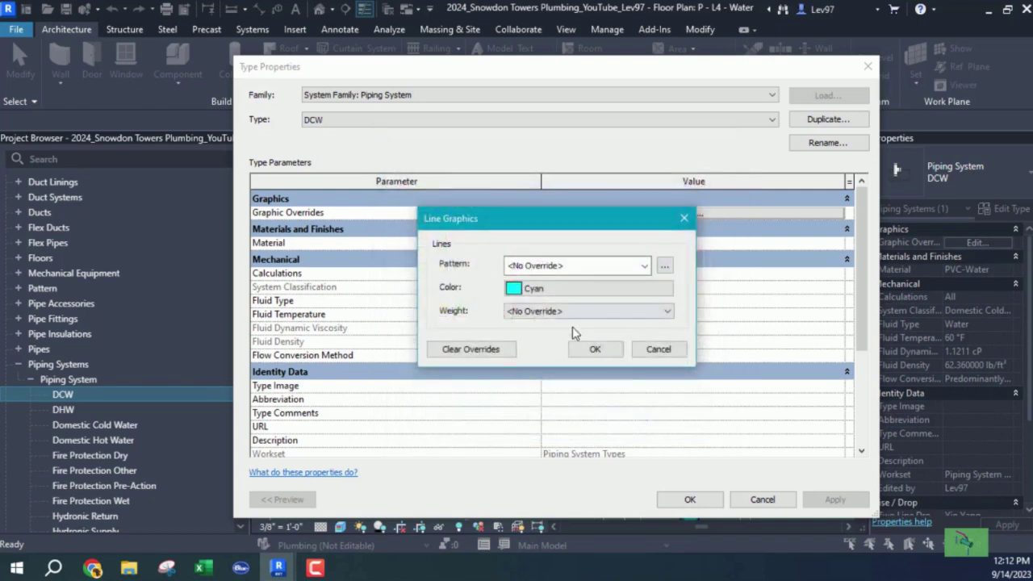
Set the line pattern of the DCW graphic overrides to Solid and accept the line graphics
click(597, 268)
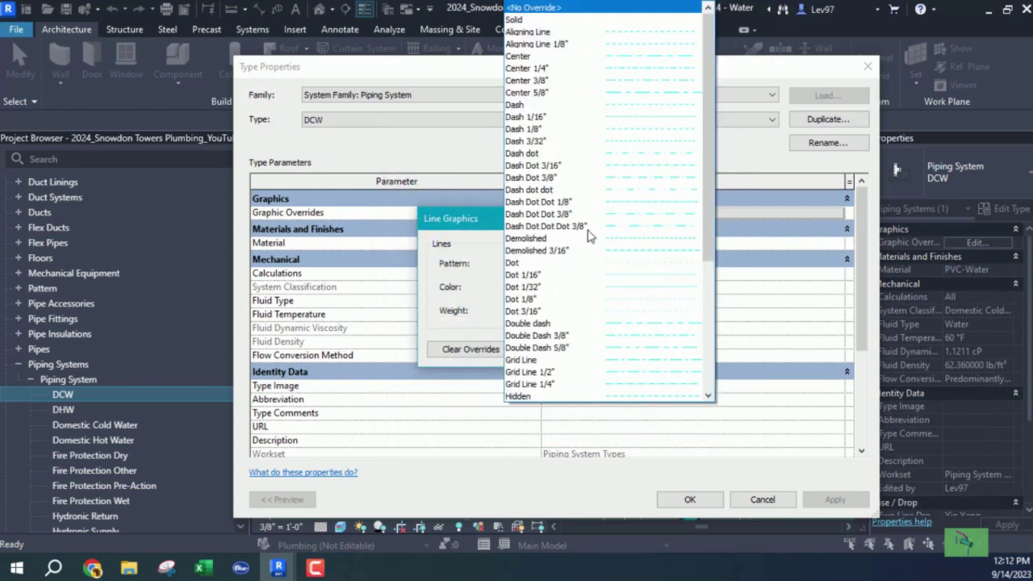
click(515, 21)
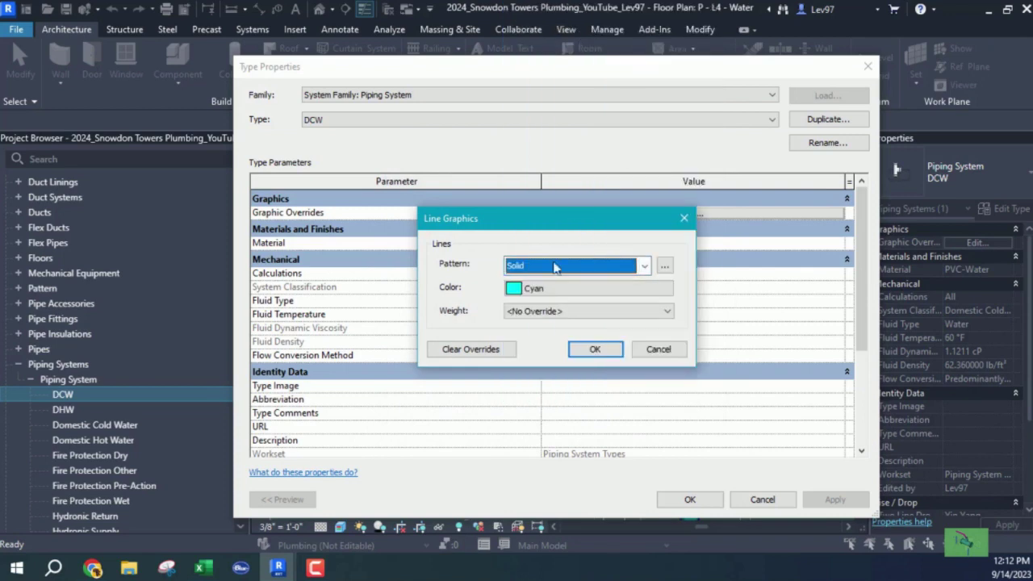
click(595, 350)
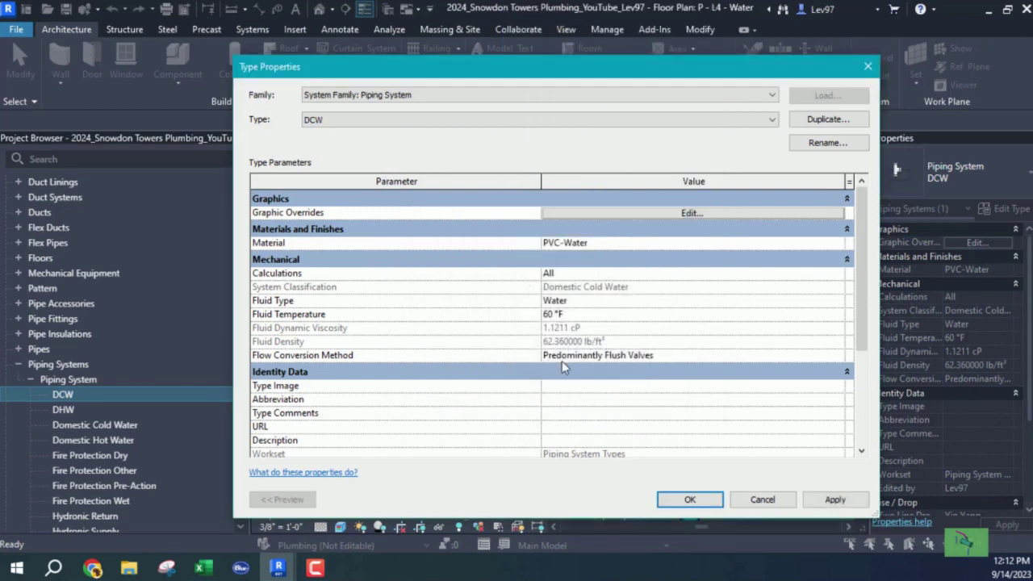
Set DCW's flow conversion method to Predominantly Flush Tanks, accept the type properties and clear the selection
click(683, 356)
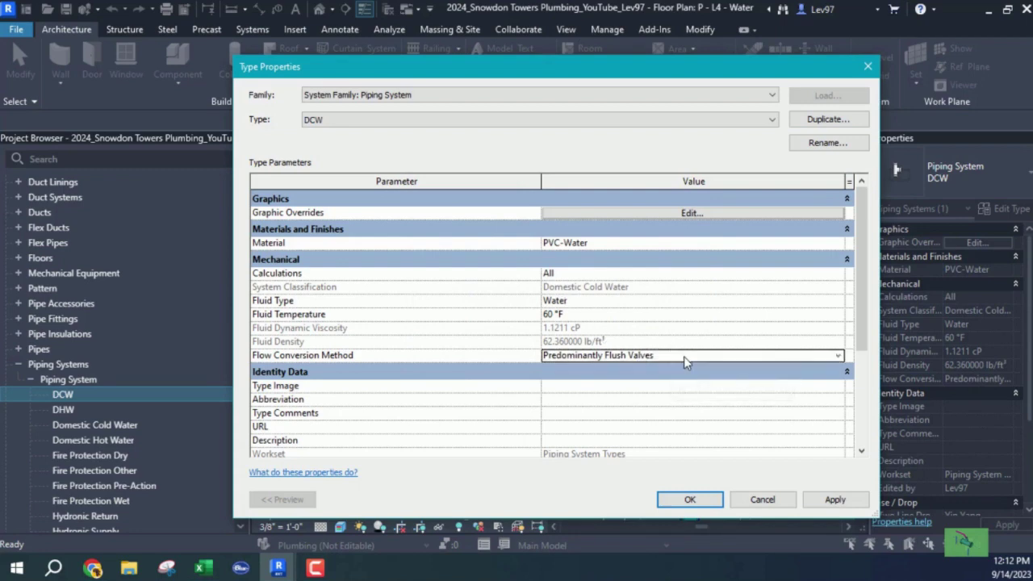
click(838, 355)
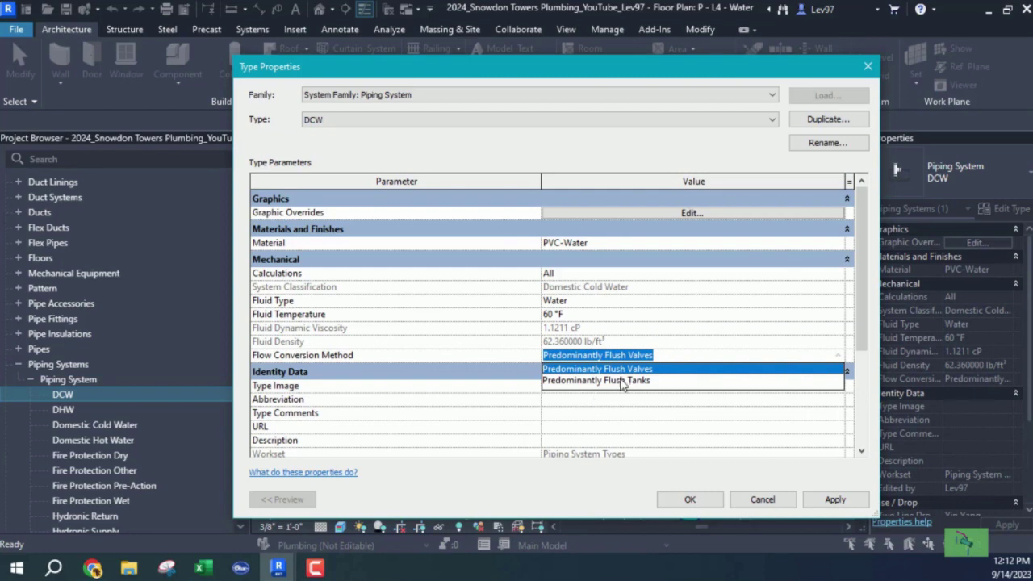
click(622, 381)
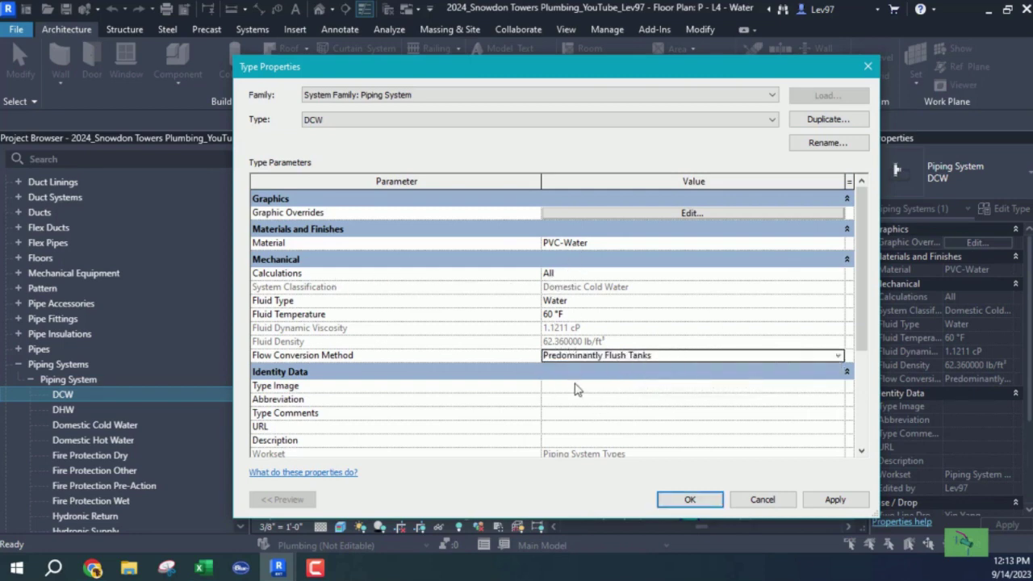
scroll(680, 392, down, 3)
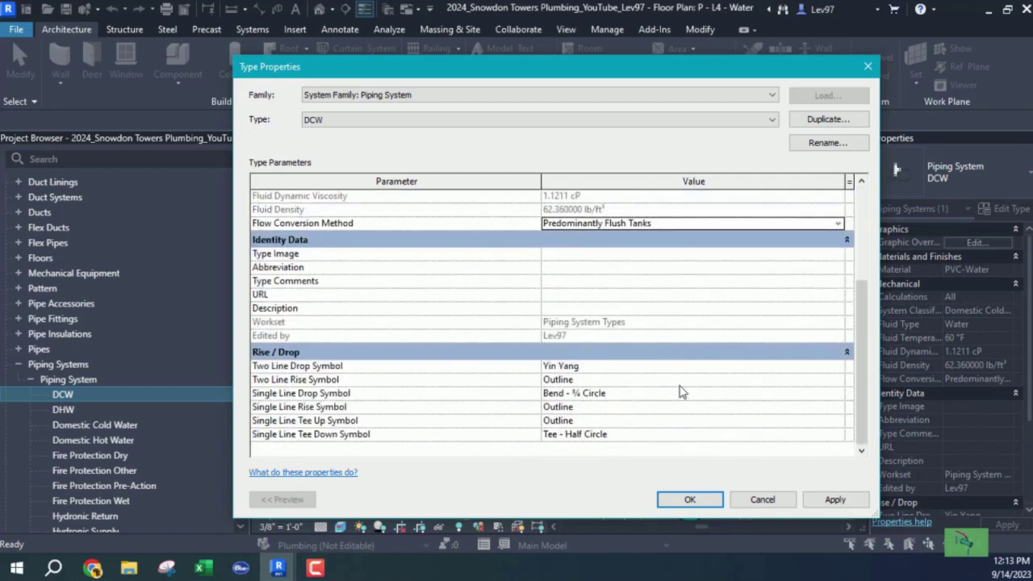
scroll(679, 392, up, 3)
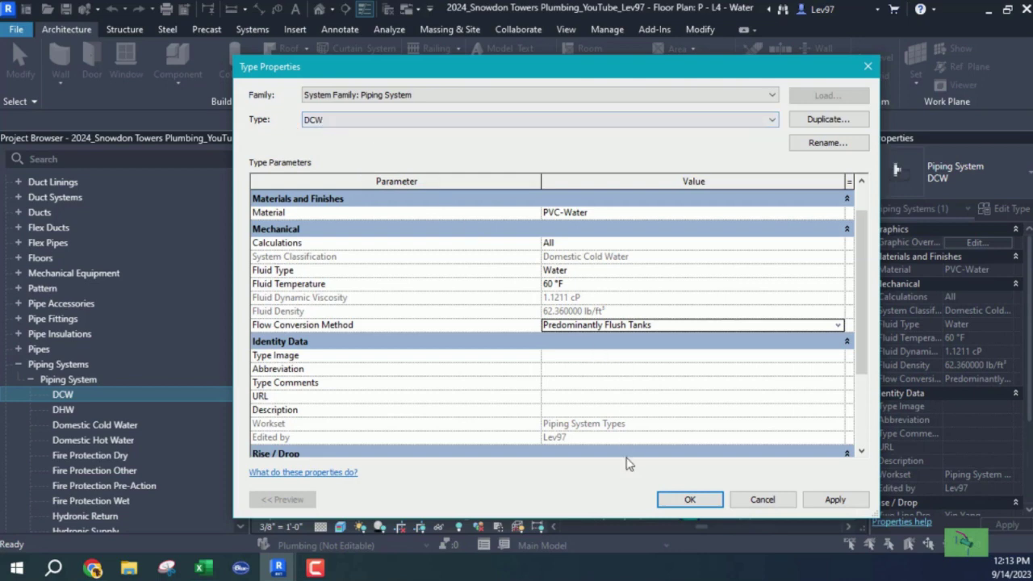
click(690, 499)
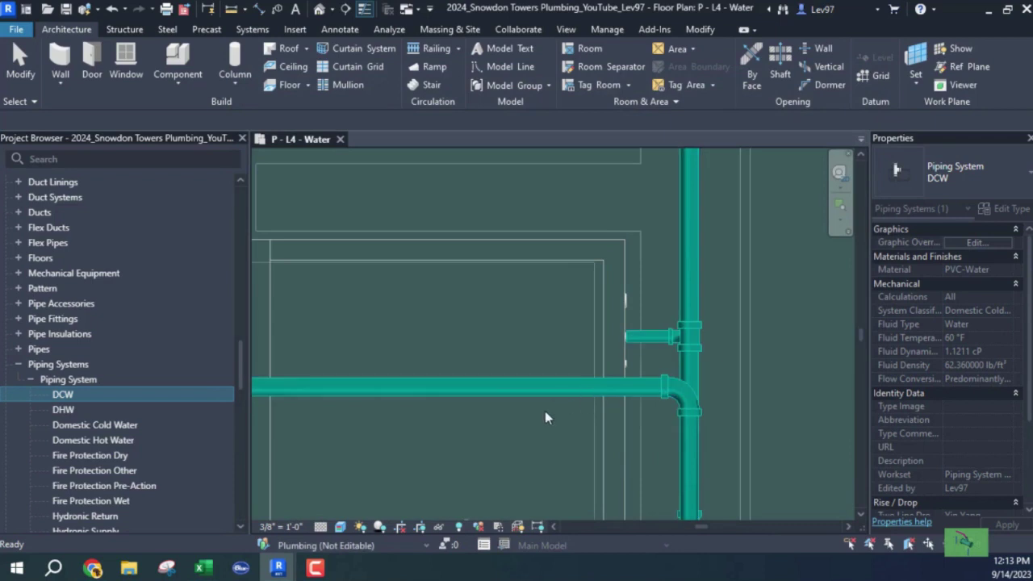
scroll(583, 456, down, 3)
scroll(634, 397, up, 5)
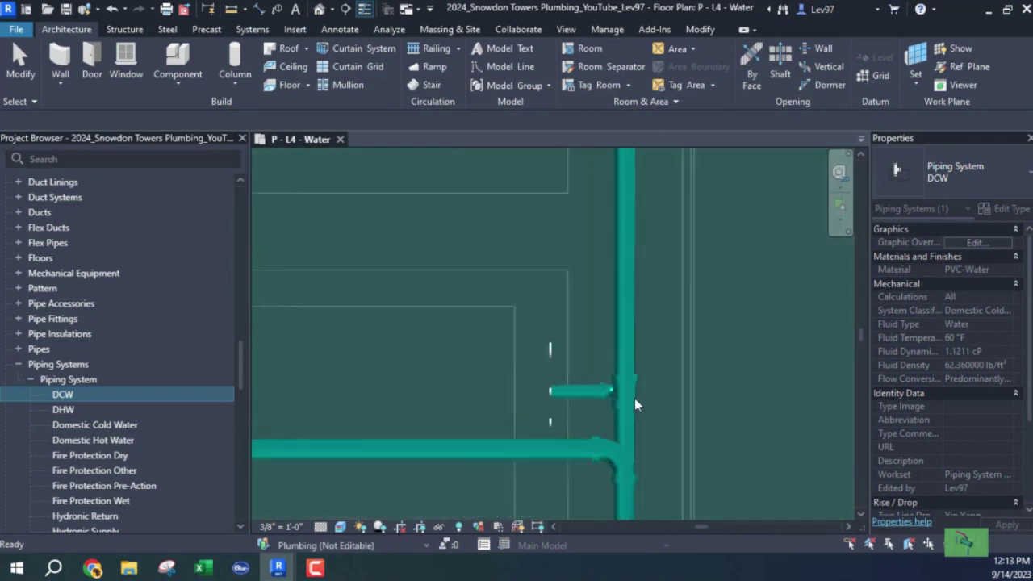
click(671, 436)
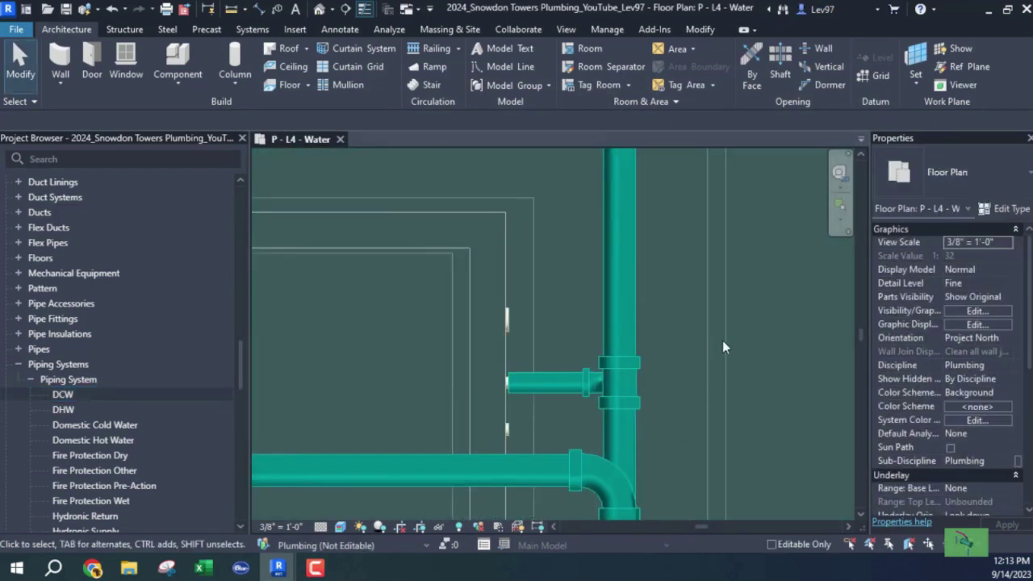
middle_drag(658, 392, 726, 379)
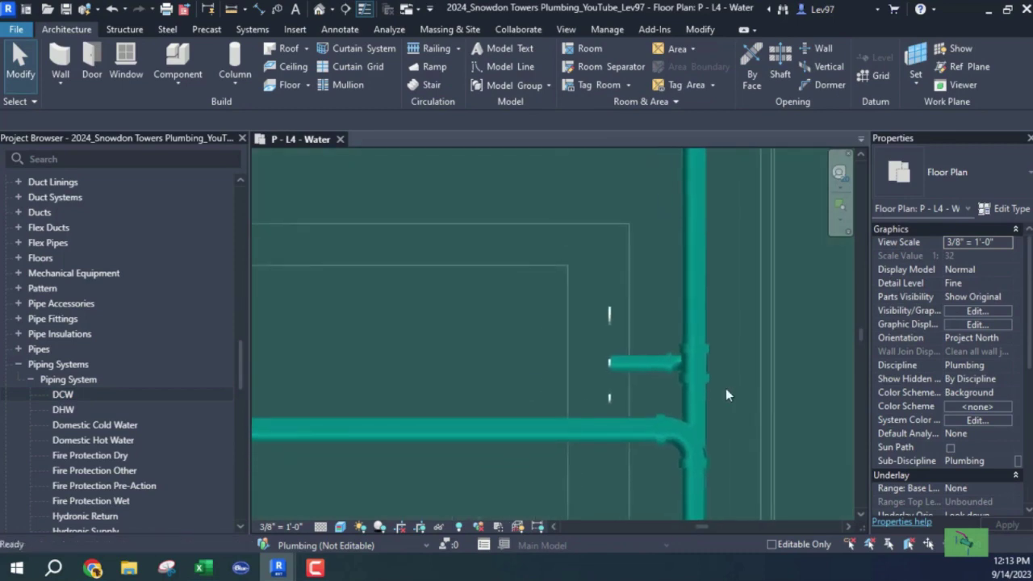
Try a Black line color in the DCW piping system type's graphic overrides and accept the type properties
right_click(73, 392)
click(126, 322)
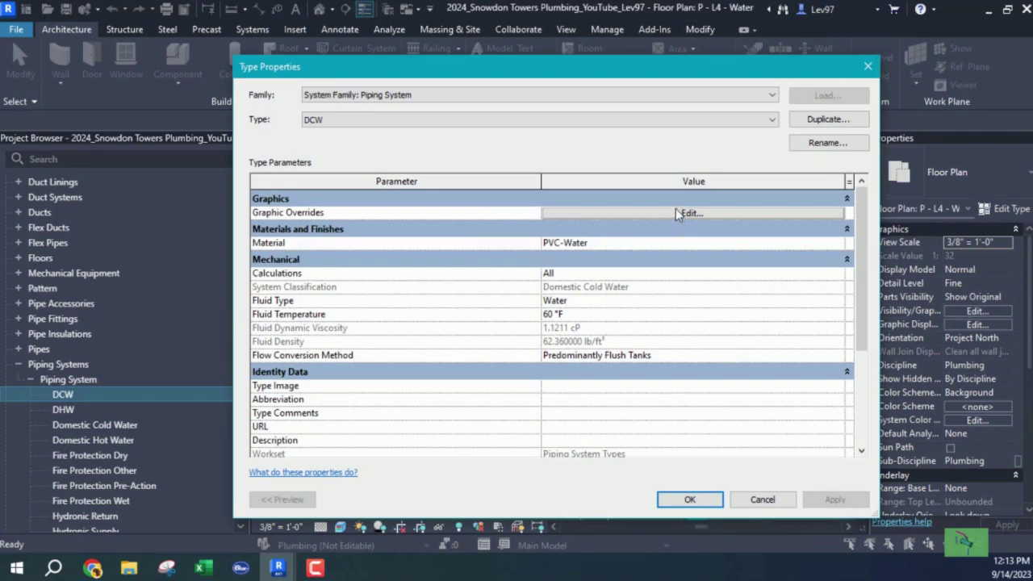
click(676, 212)
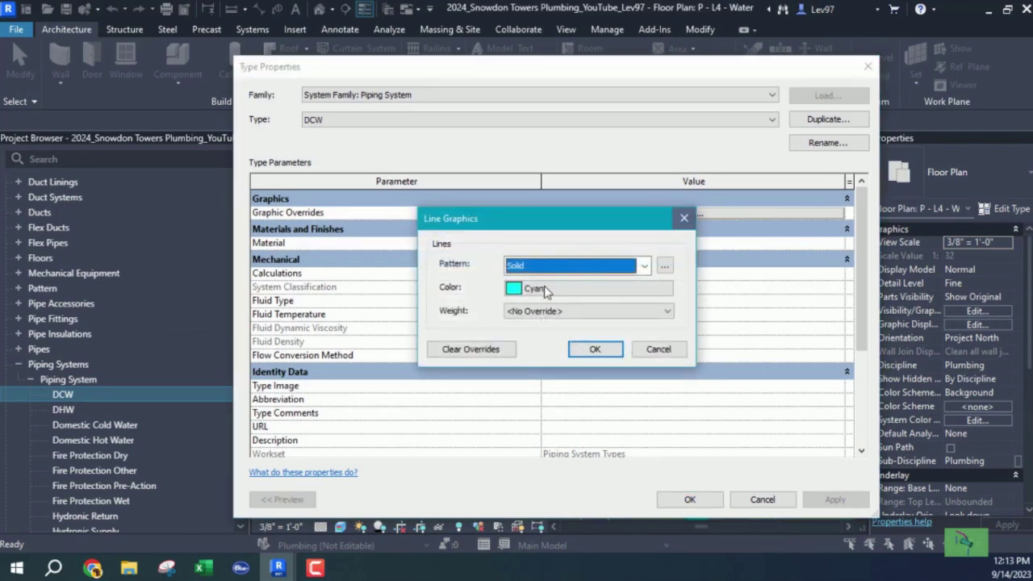
click(561, 288)
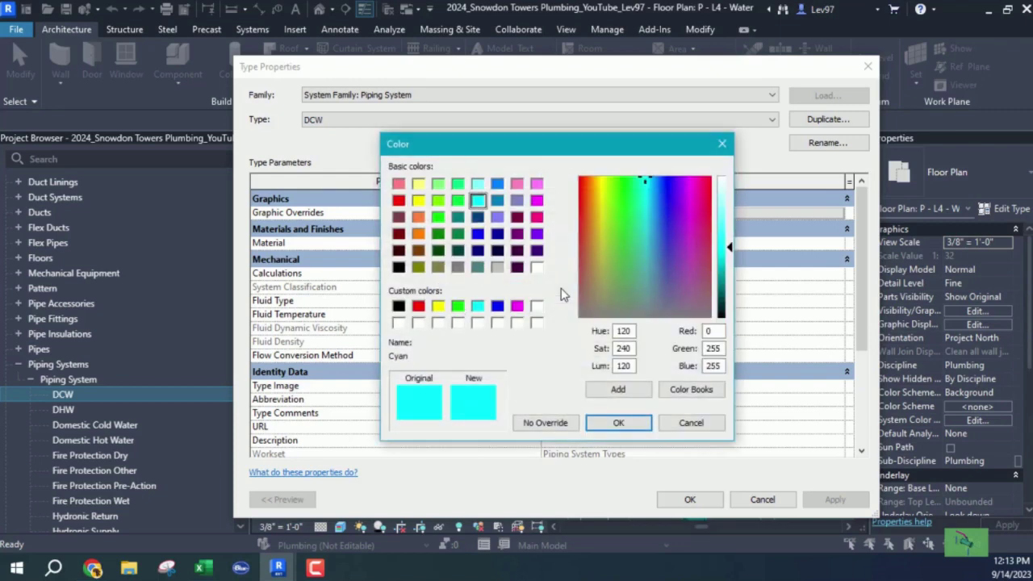
click(399, 306)
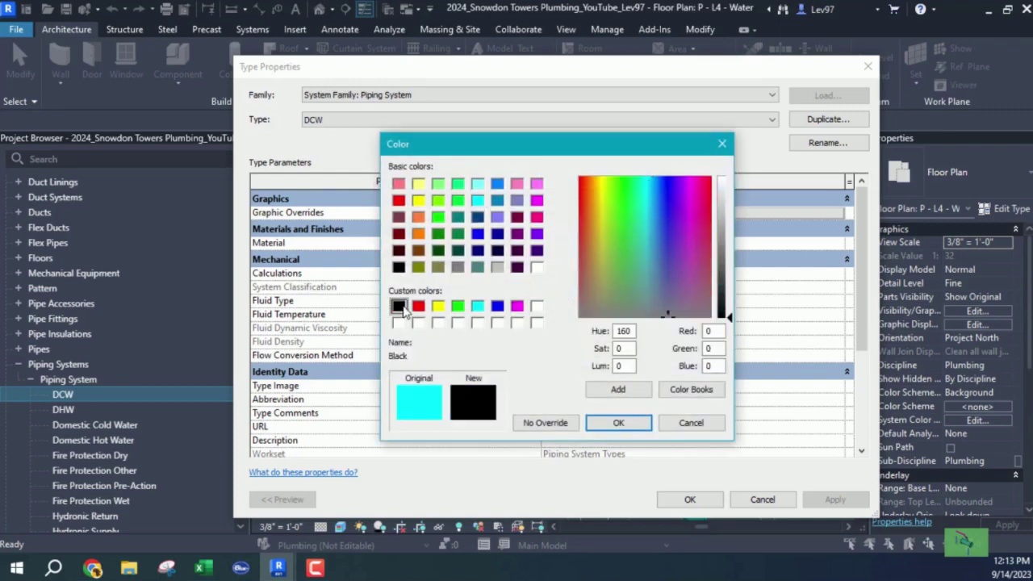
click(618, 423)
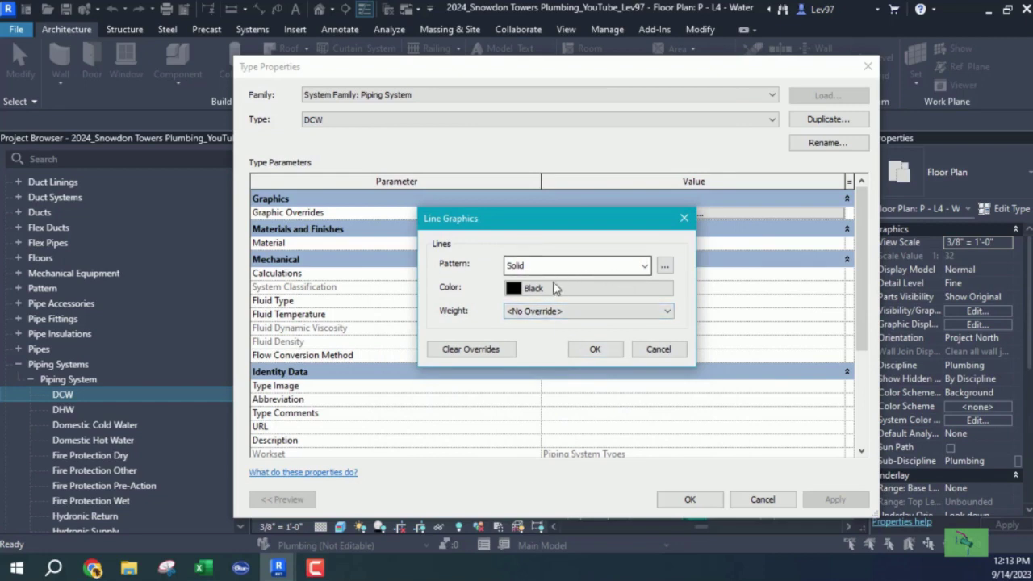
click(595, 350)
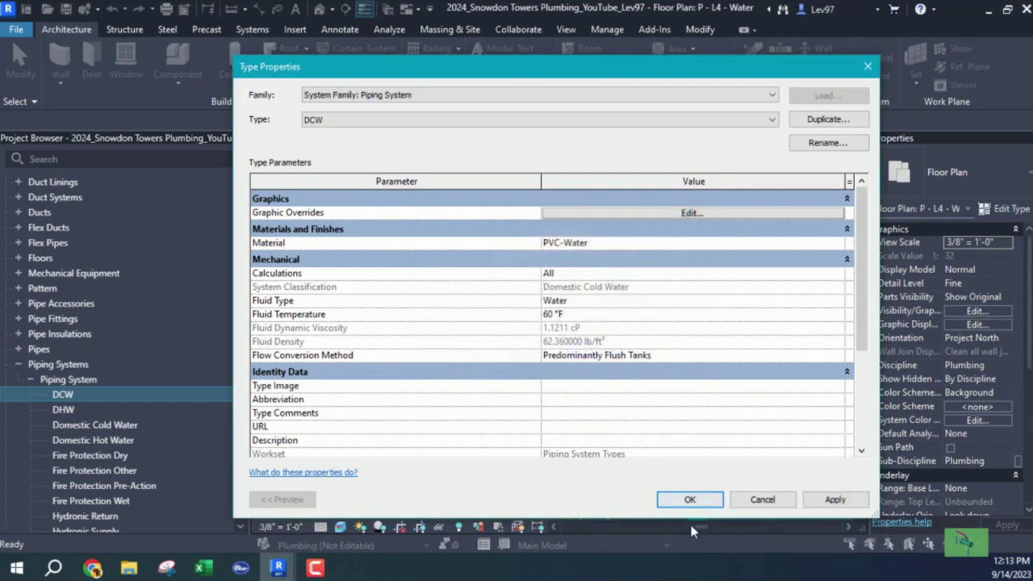
click(690, 500)
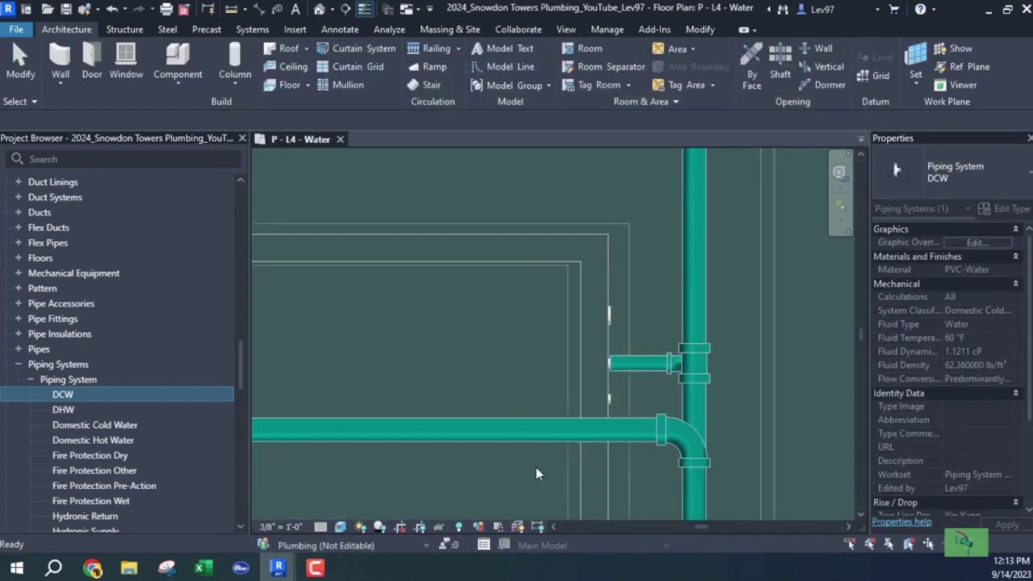
Undo the last line color change of the DCW piping system and clear the selection
click(111, 8)
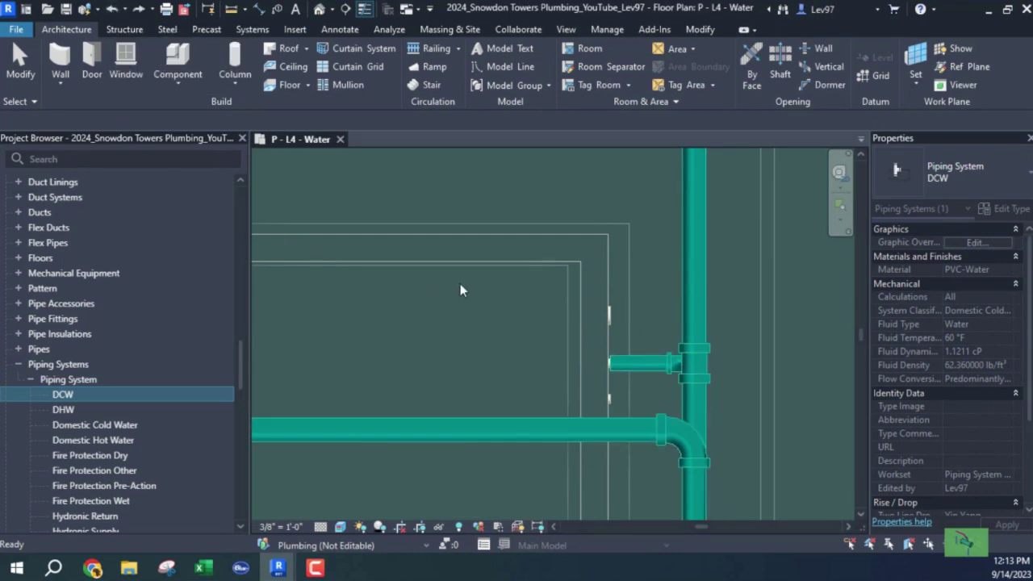
scroll(469, 321, down, 3)
click(491, 361)
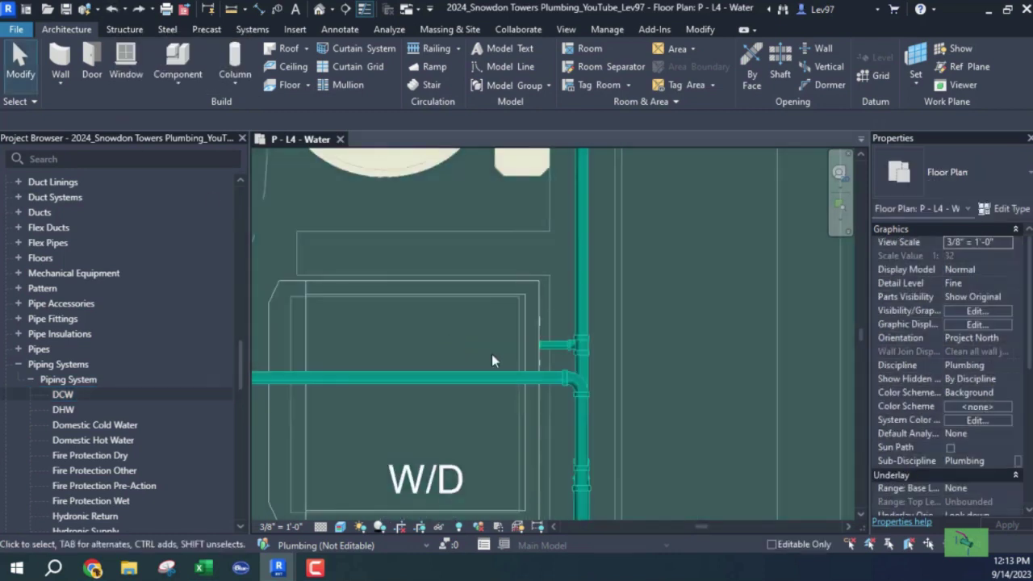
Examine the cold water piping around W/D and WC-1, inspecting the toilet's short branch pipe and the water closet fixture with its connectors
scroll(484, 355, down, 2)
middle_drag(463, 359, 660, 348)
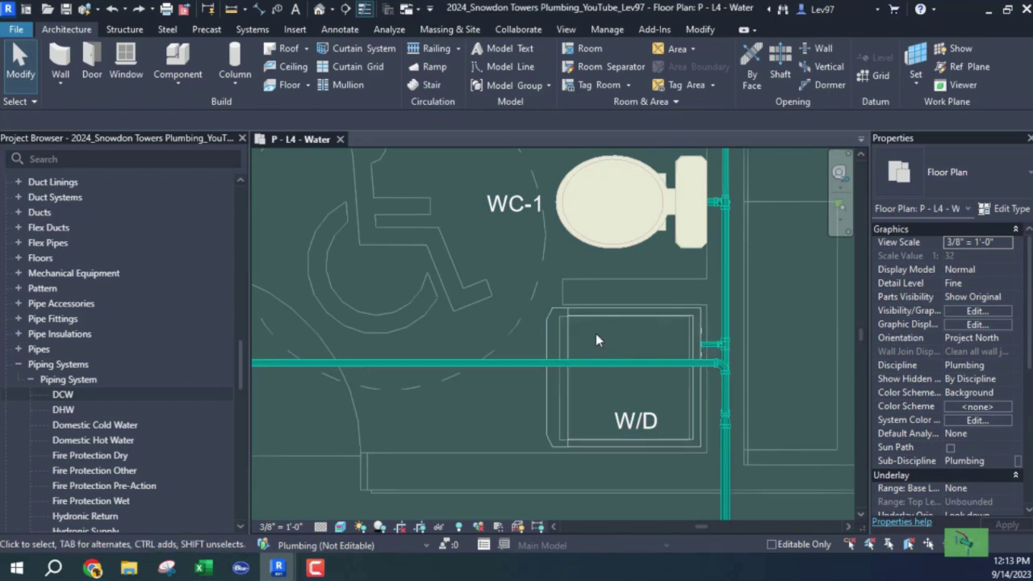
scroll(473, 379, down, 2)
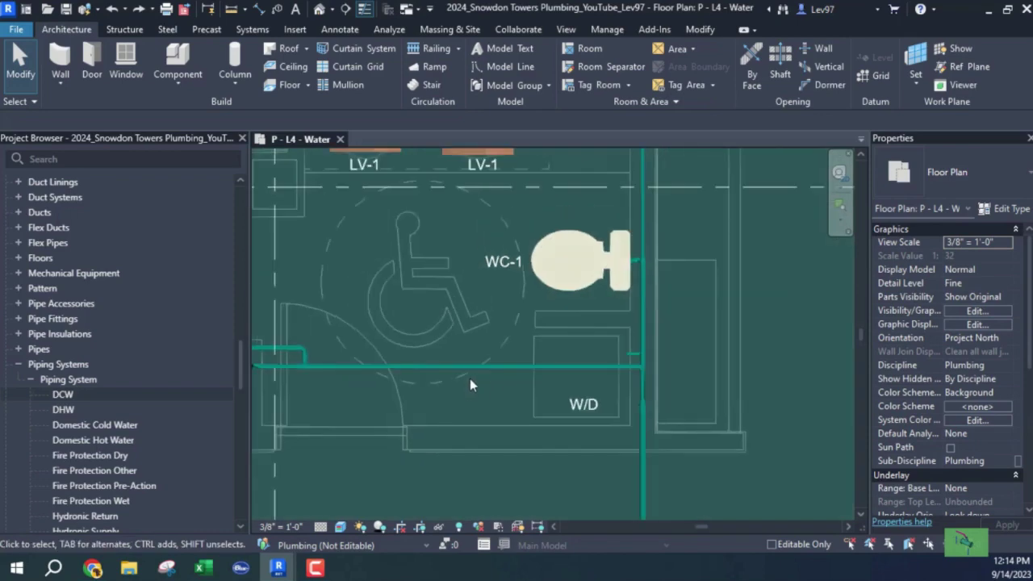
middle_drag(480, 394, 484, 438)
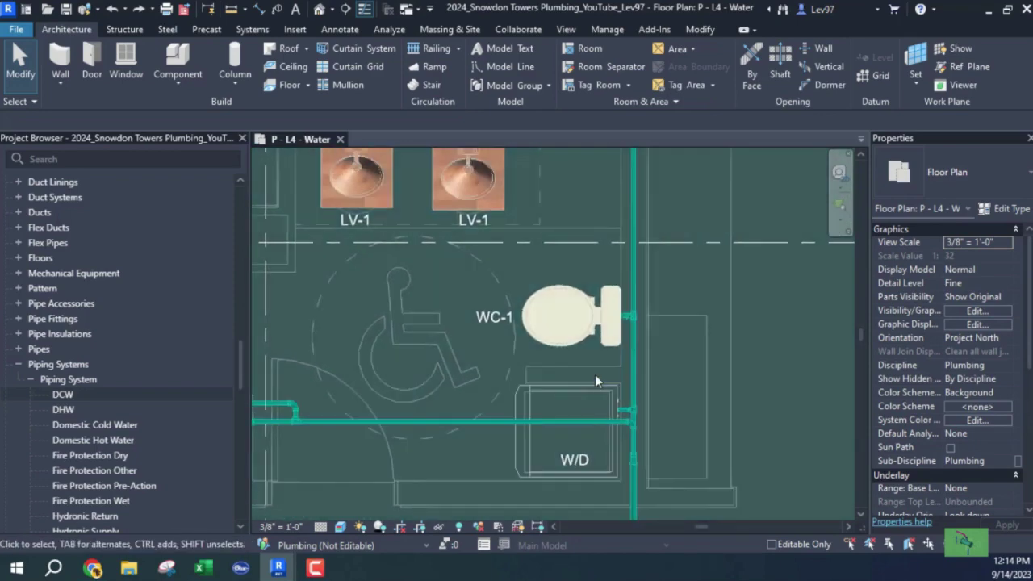
scroll(622, 311, up, 4)
scroll(624, 324, up, 2)
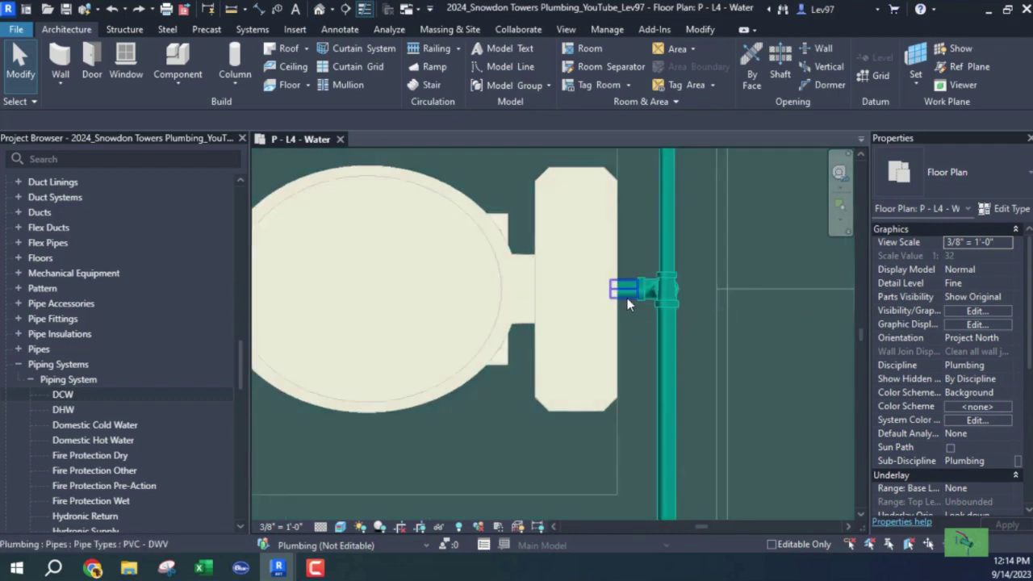
click(626, 298)
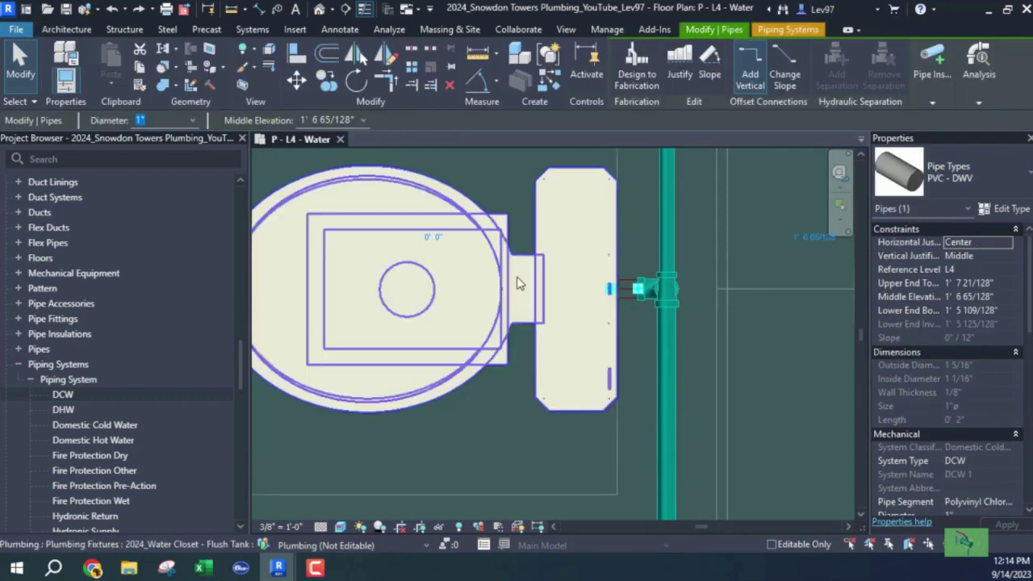
click(629, 367)
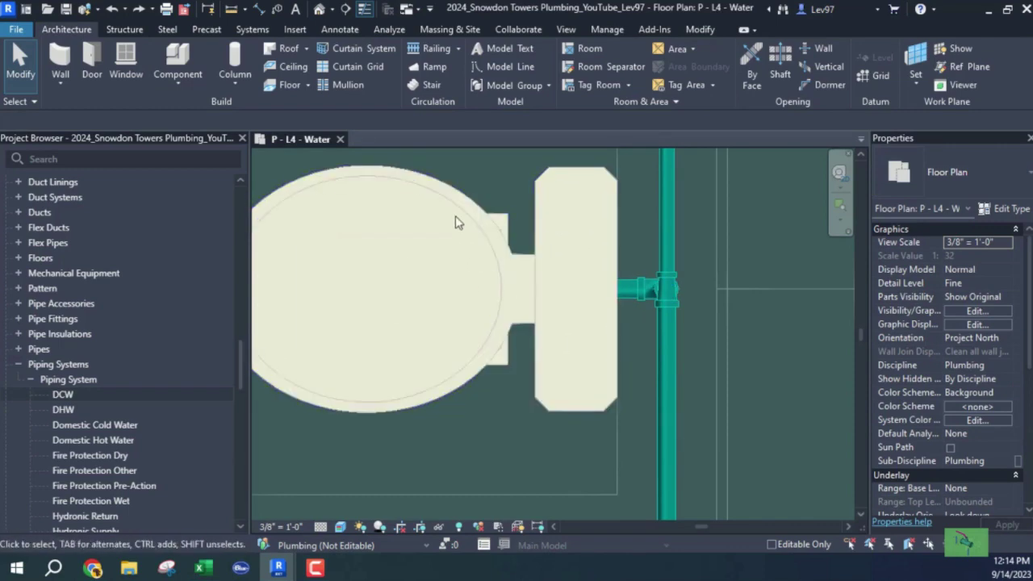
click(501, 273)
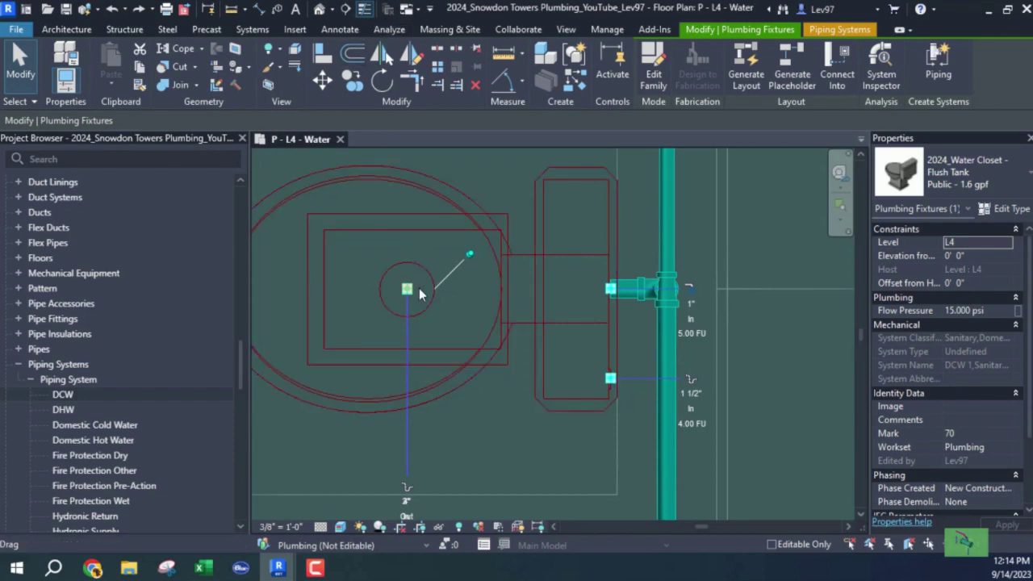
Inspect the water closet's connectors and the properties of the 1" cold water pipe between its tank and the tee
key(Escape)
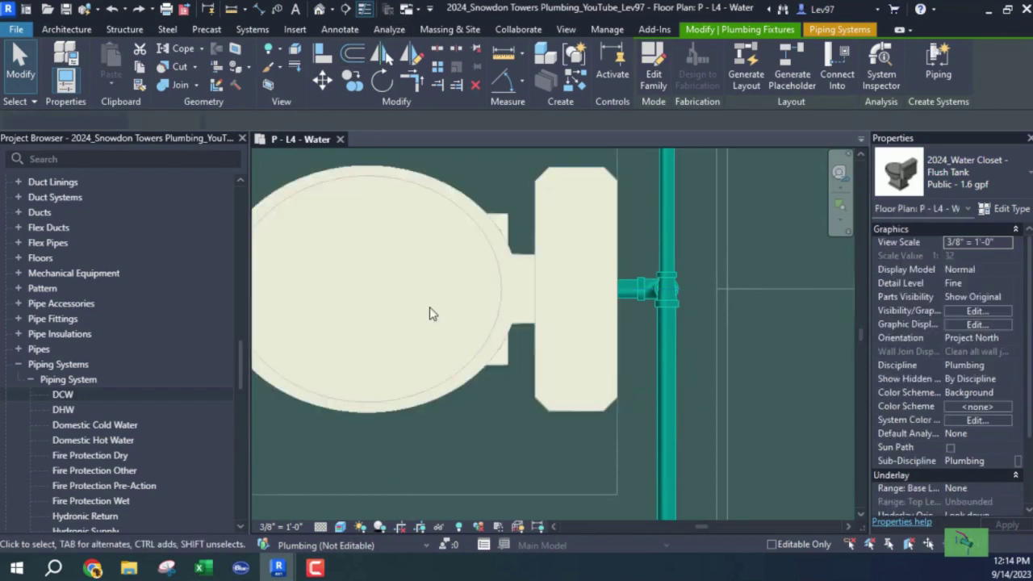
click(444, 385)
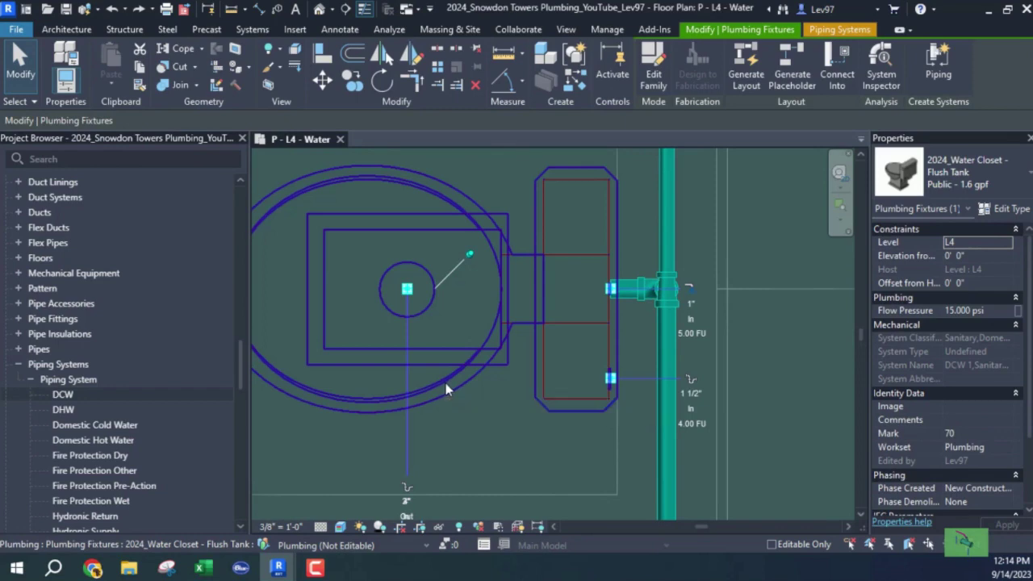
key(Escape)
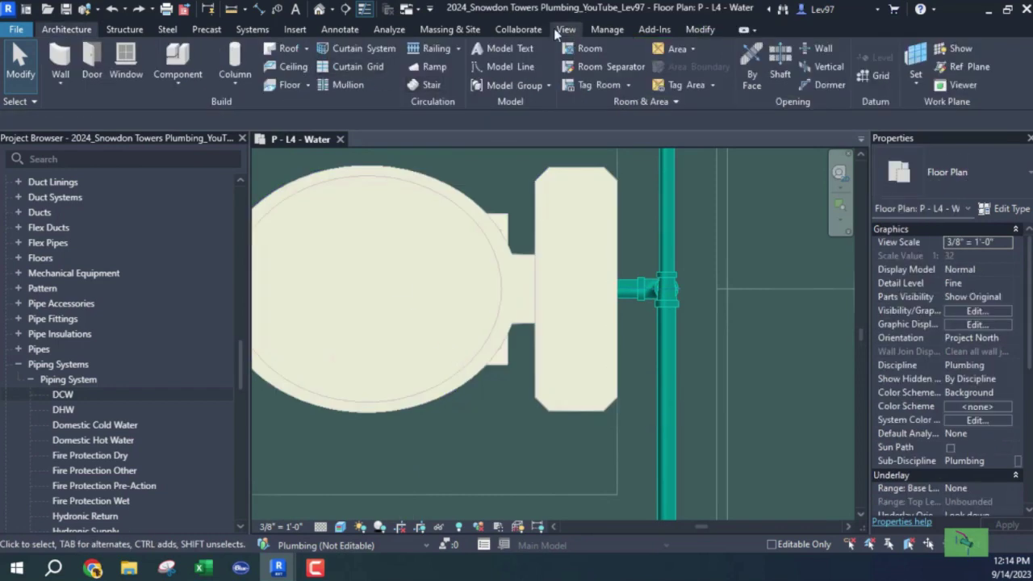
click(627, 290)
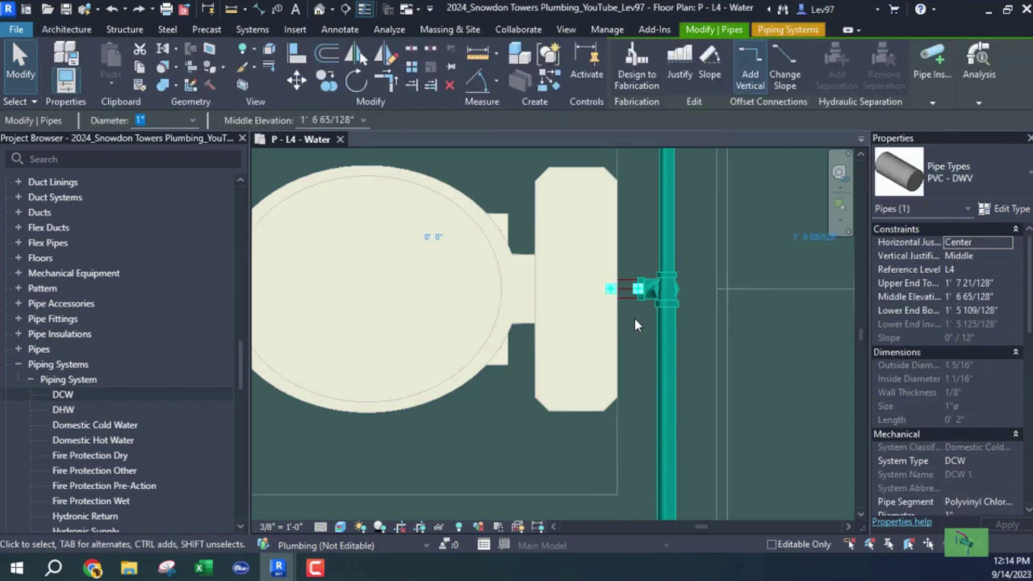
key(Escape)
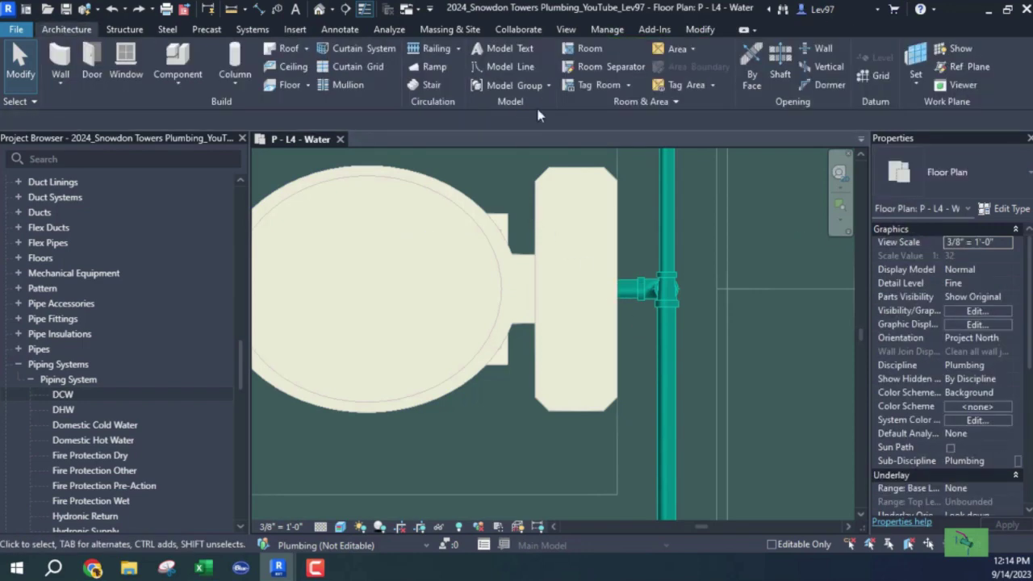
Start loading a family and browse from Favorites through Families to the Water Closets folder
click(567, 32)
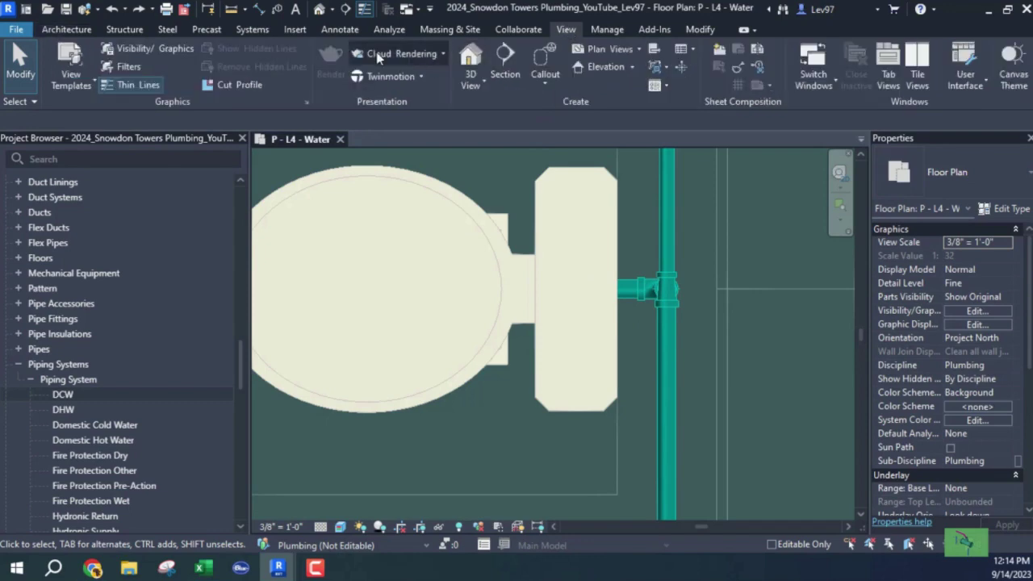
click(291, 31)
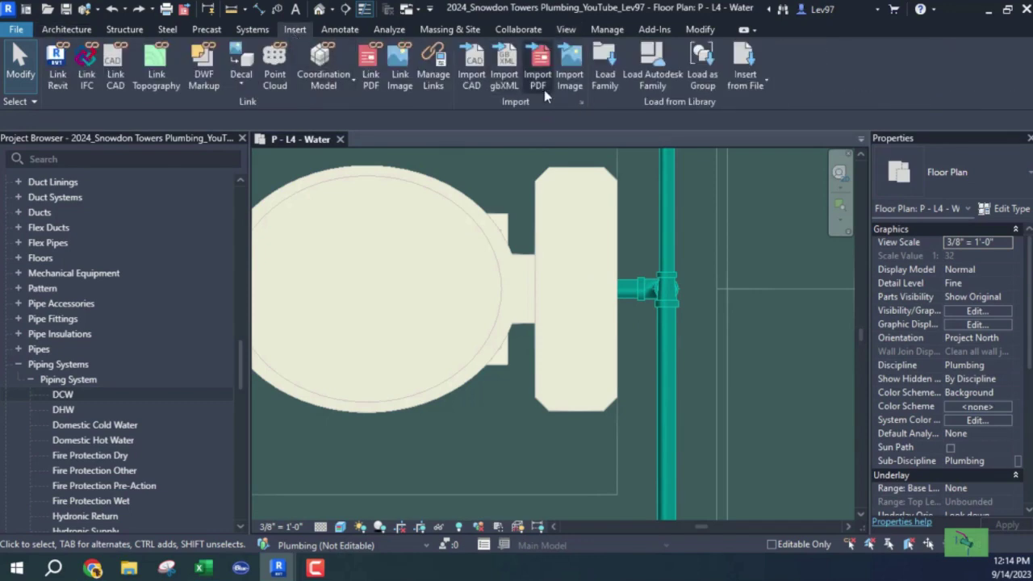
click(603, 76)
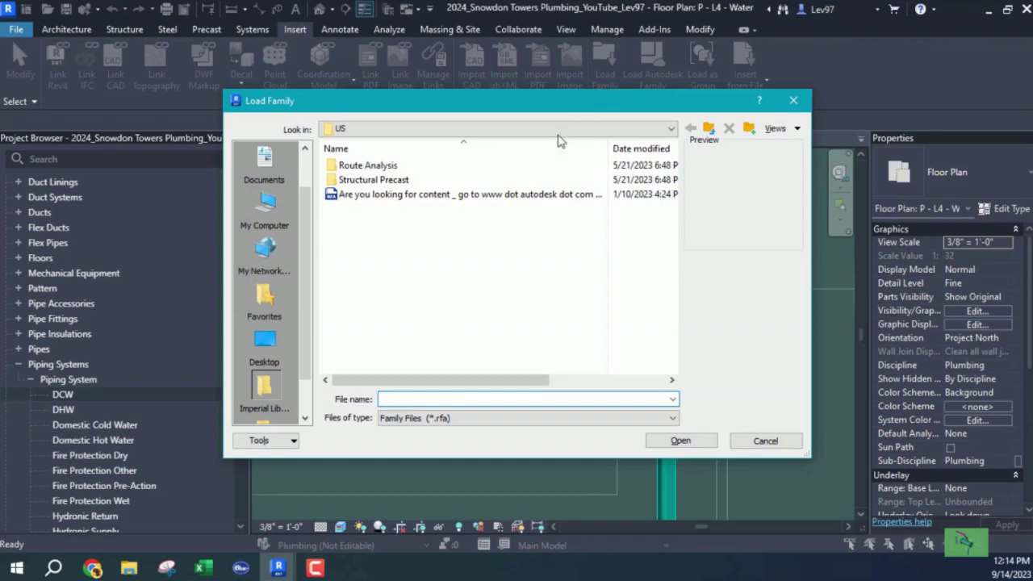
click(264, 300)
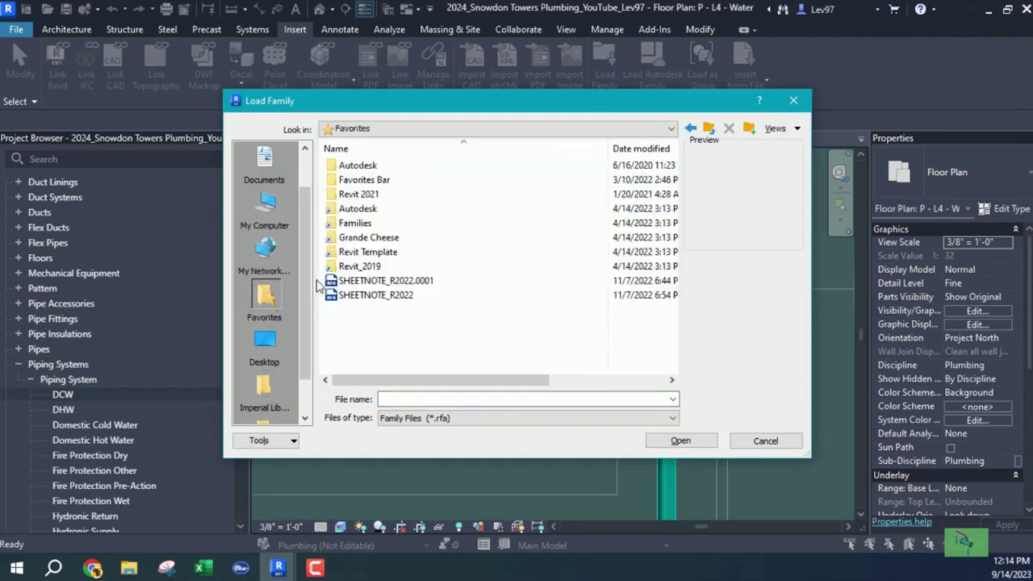
double_click(355, 223)
scroll(367, 363, down, 4)
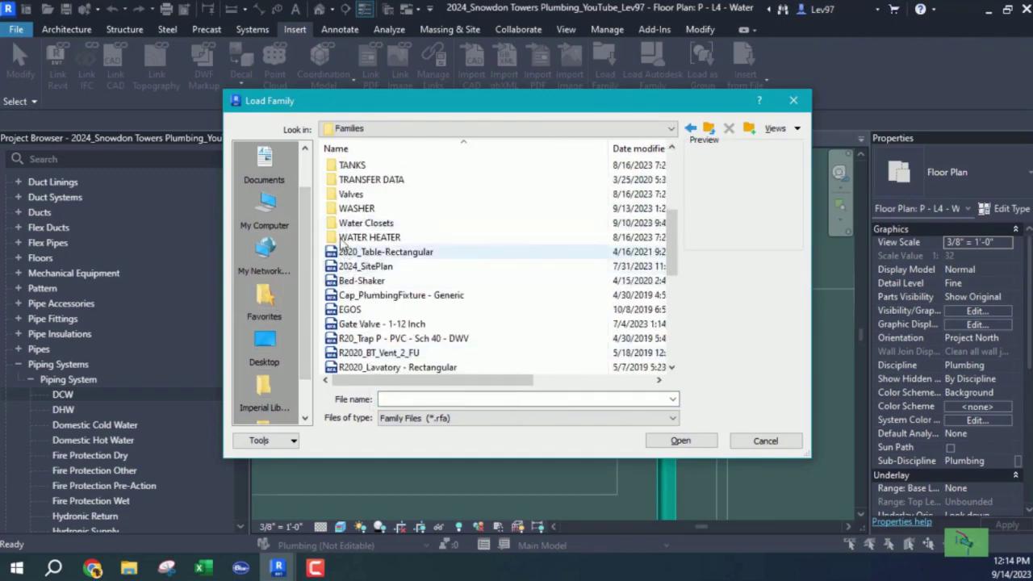
double_click(331, 223)
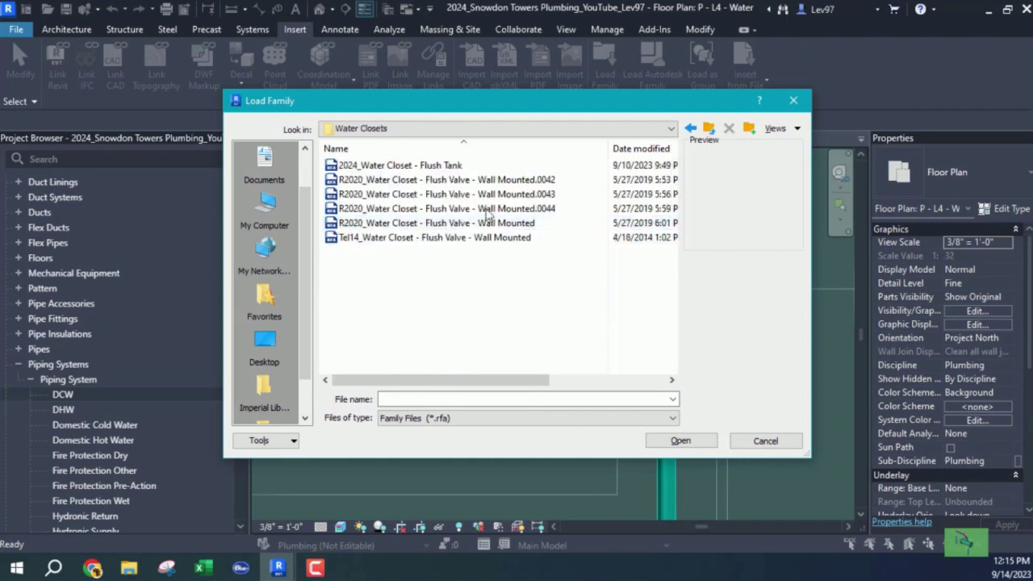
Try to load the 2024_Water Closet - Flush Tank family over the existing version and its parameter values, making the family editable
click(376, 166)
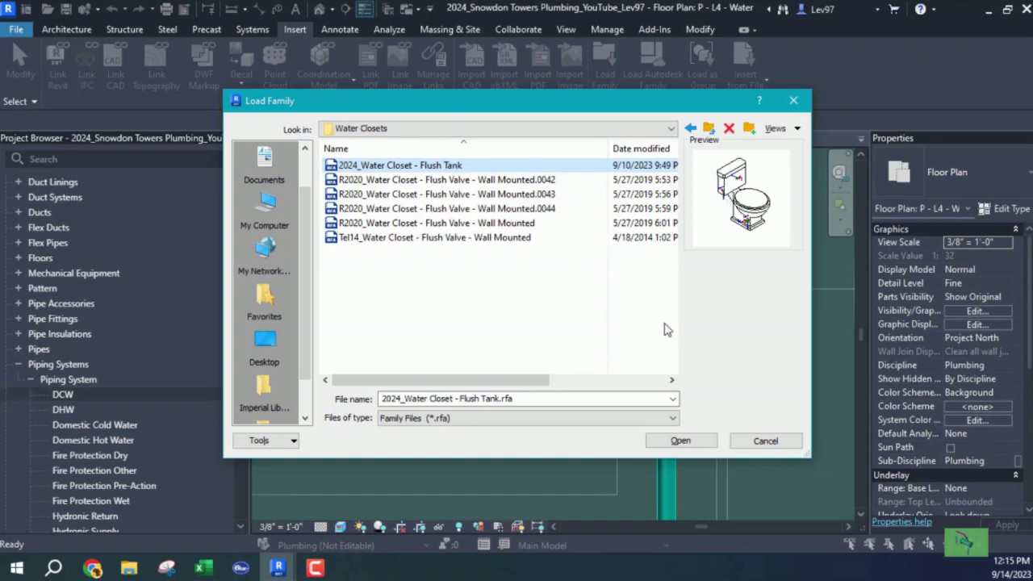
click(681, 444)
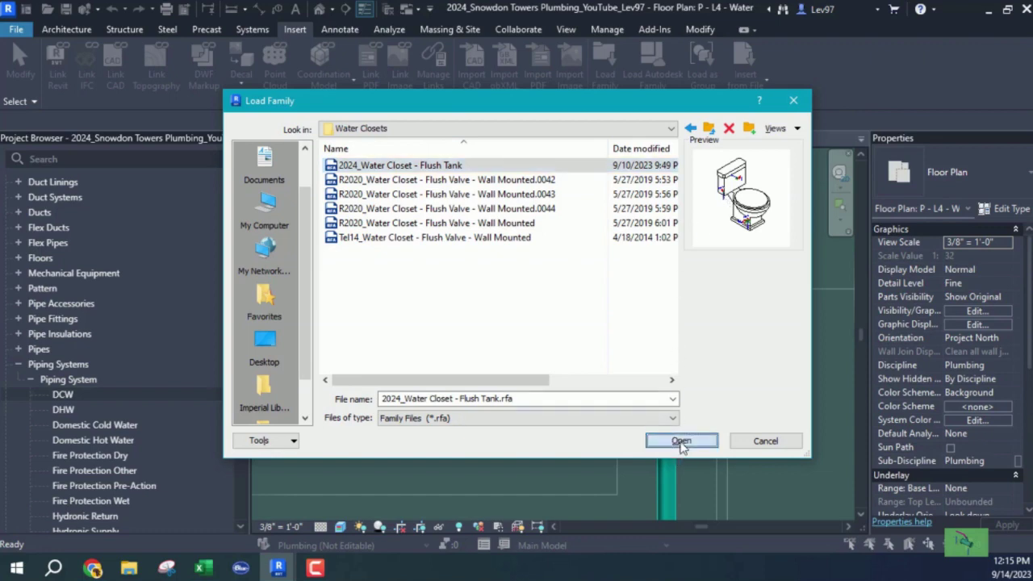
click(409, 278)
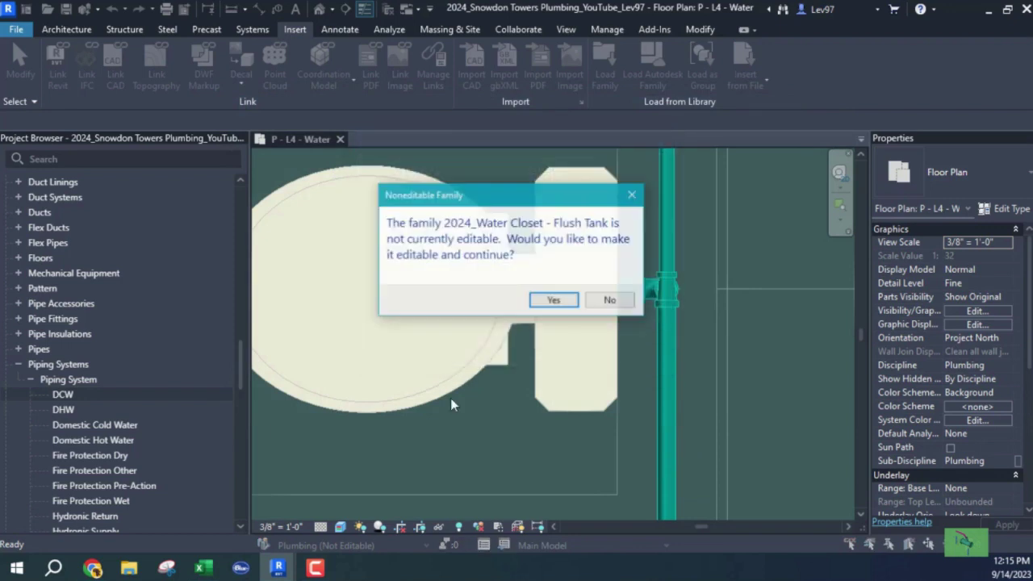
click(554, 301)
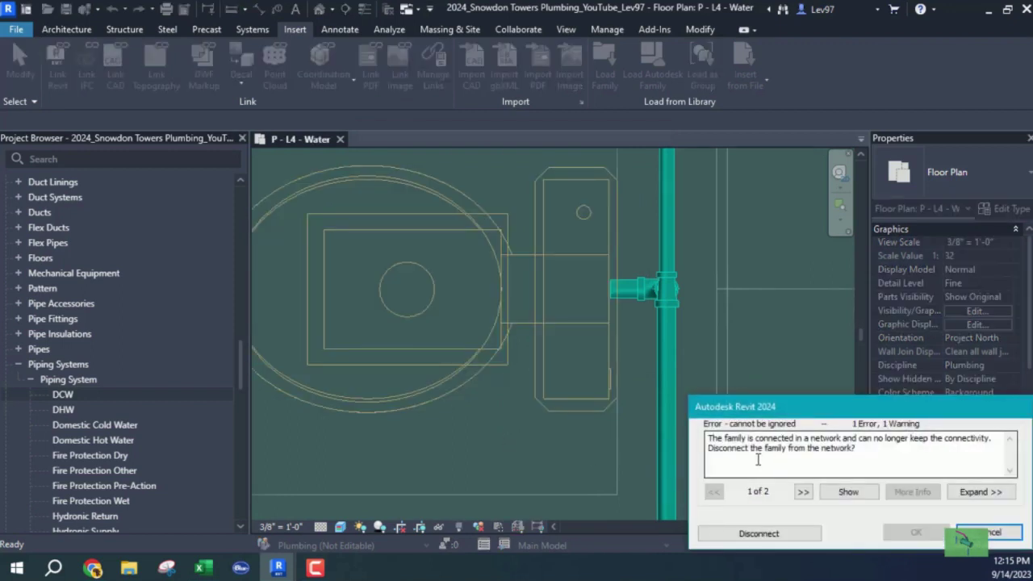
click(997, 537)
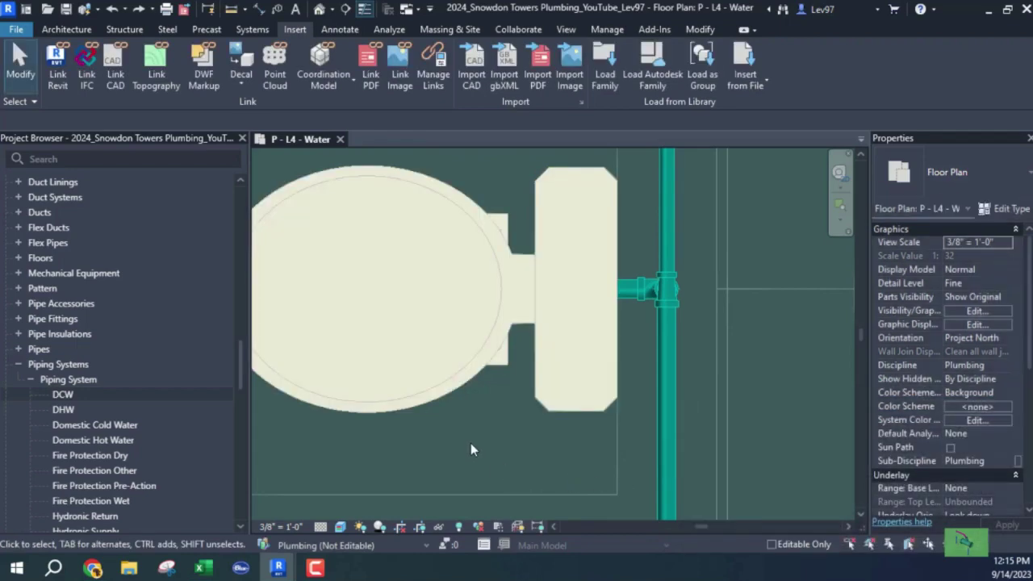
Delete the short 1" cold water pipe connecting the water closet's tank to the tee
click(438, 417)
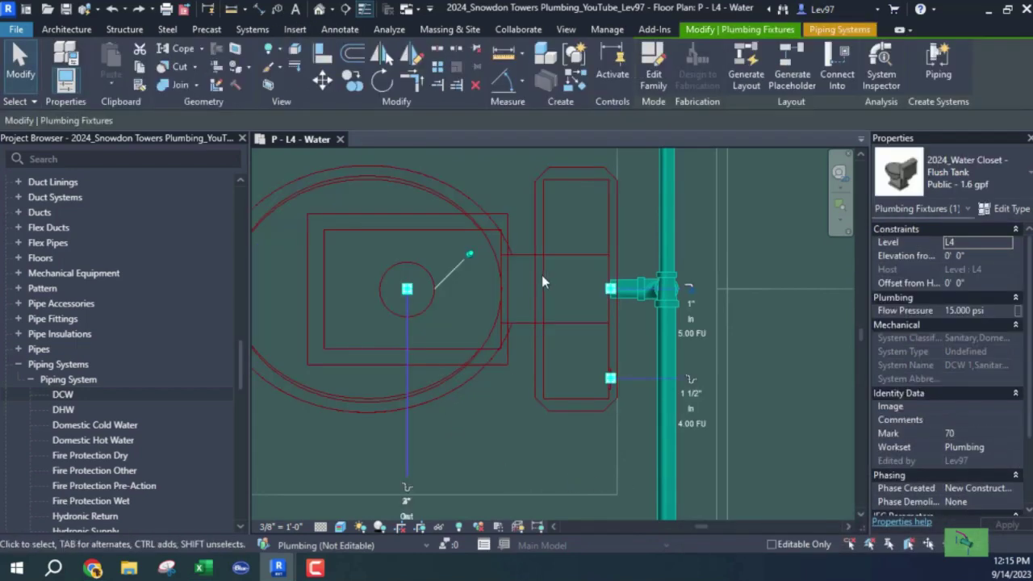
click(530, 428)
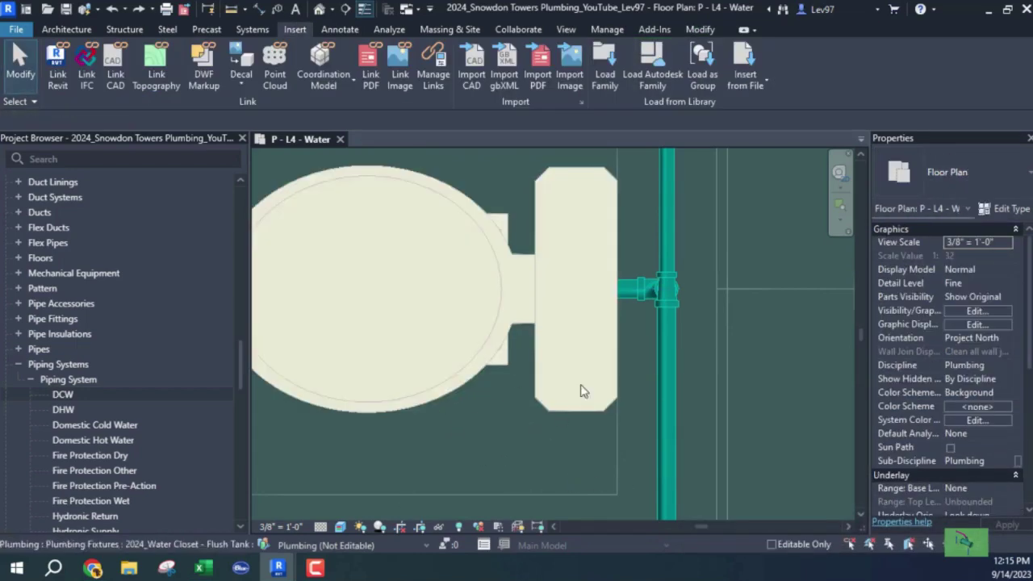
click(624, 299)
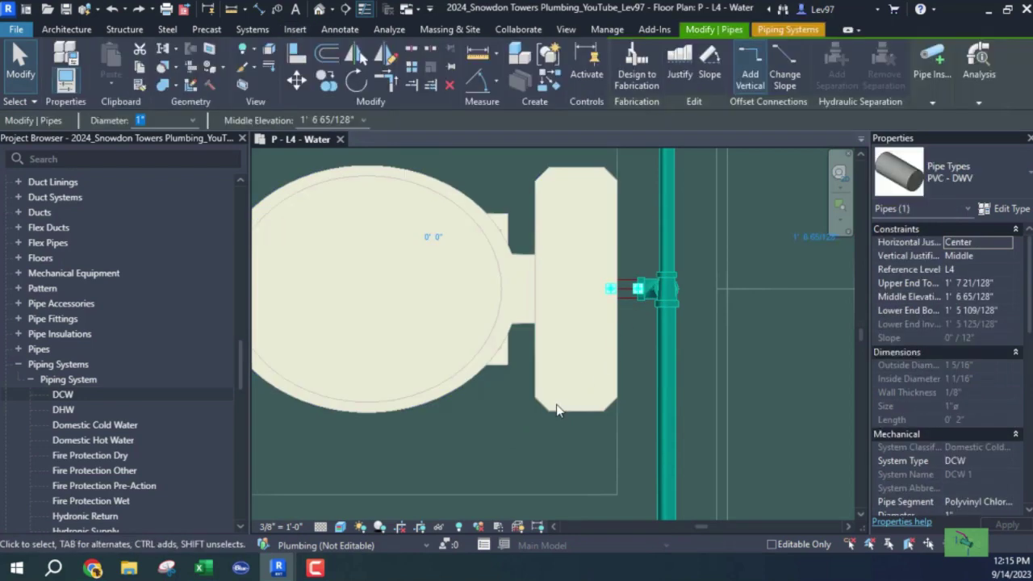
click(514, 427)
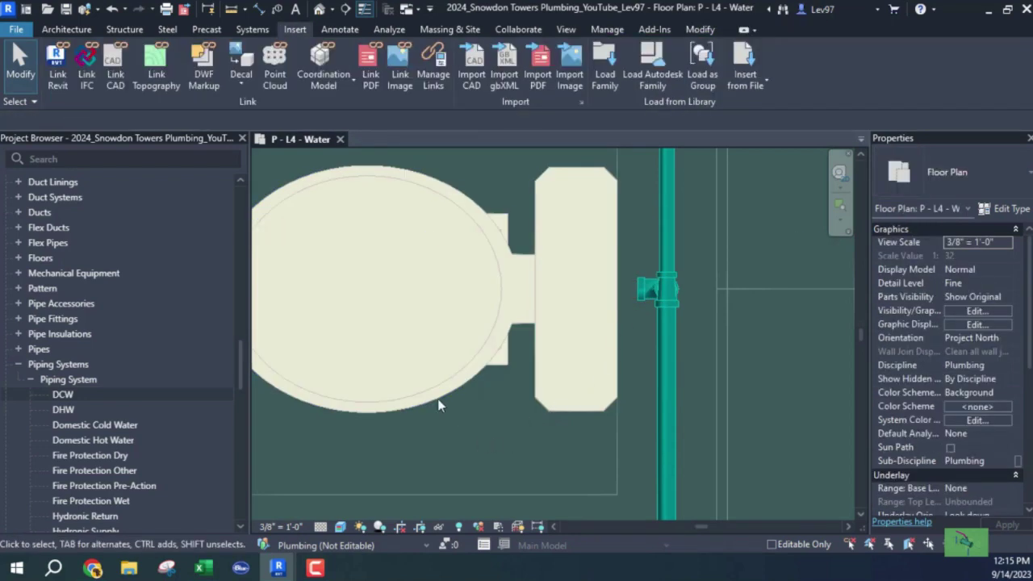
click(609, 82)
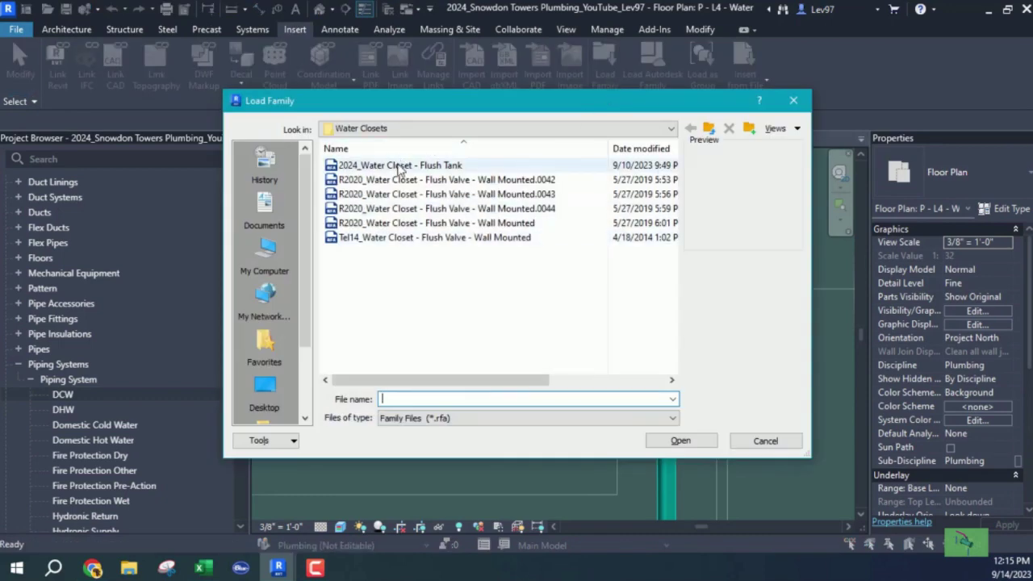
click(766, 445)
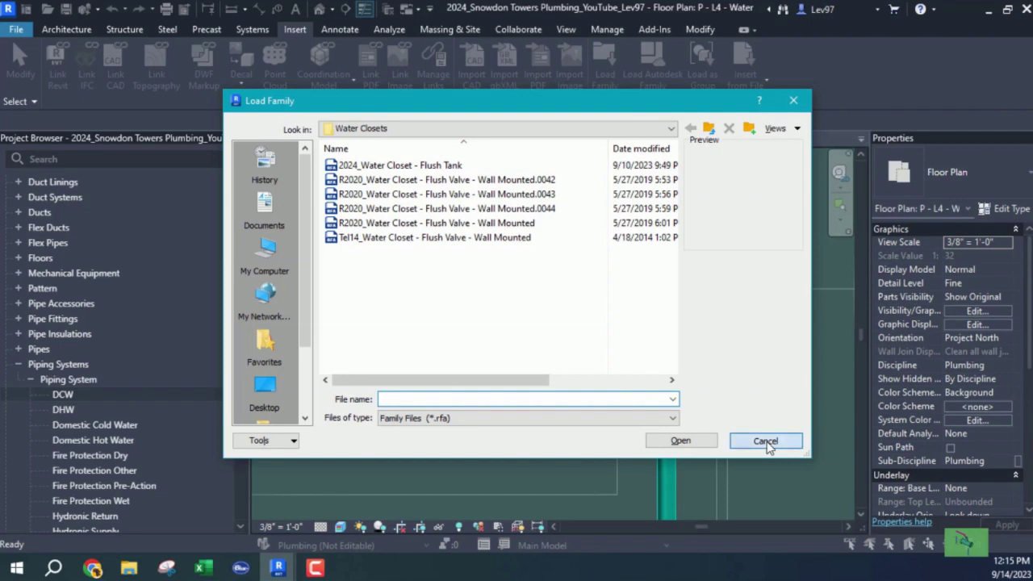
scroll(117, 371, down, 2)
scroll(117, 379, down, 8)
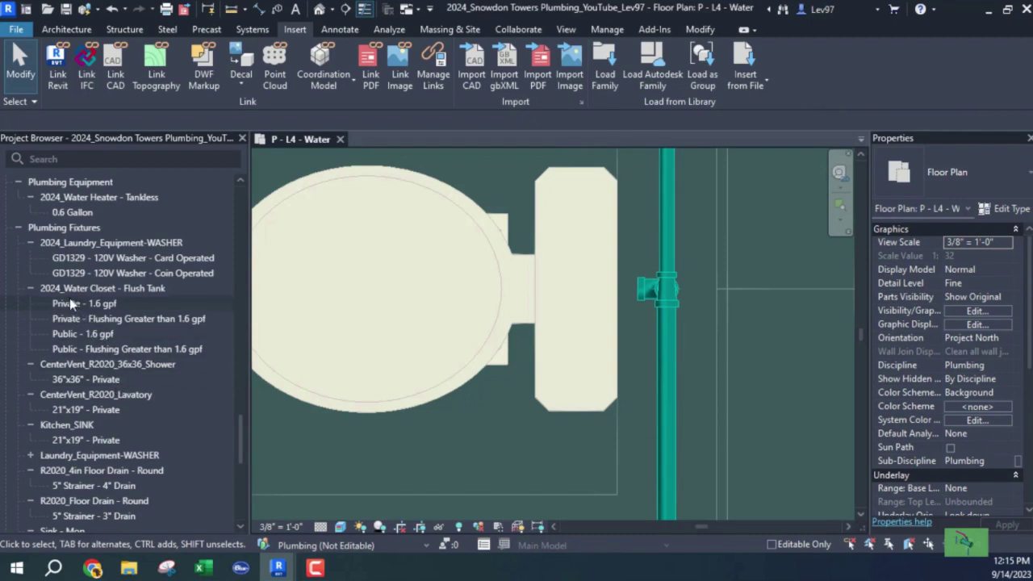
drag(69, 301, 490, 422)
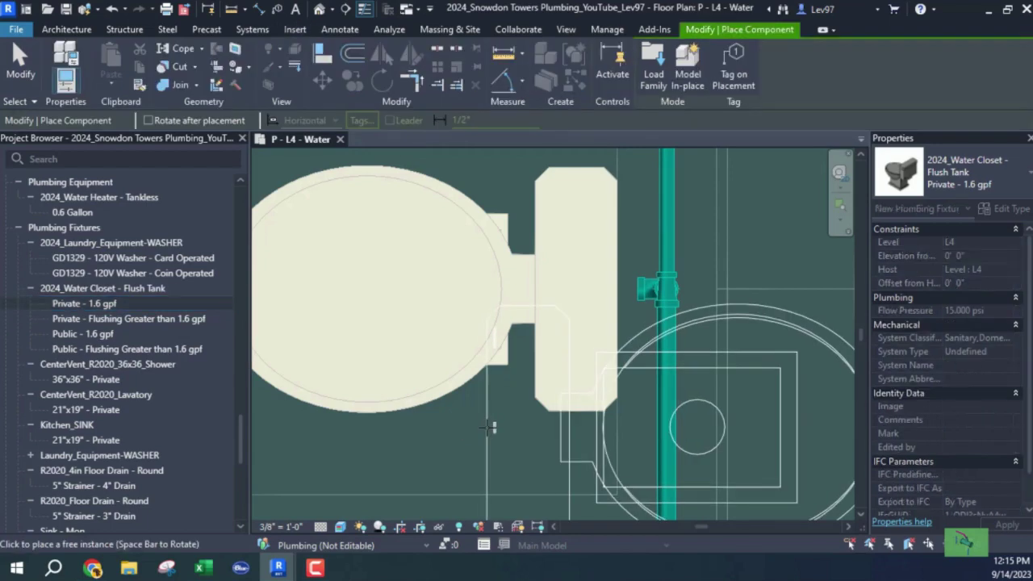
scroll(493, 425, down, 4)
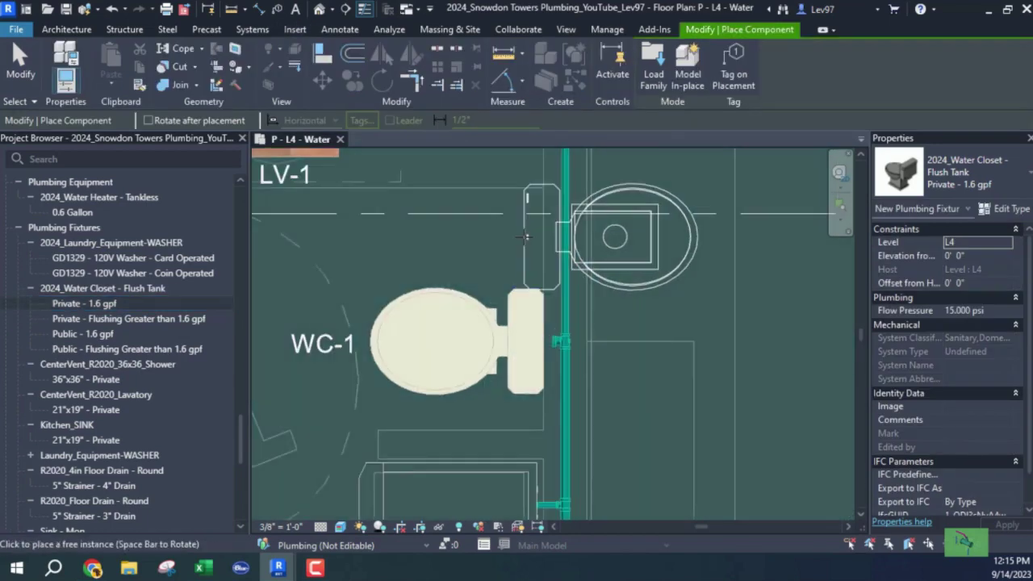
key(space)
key(space)
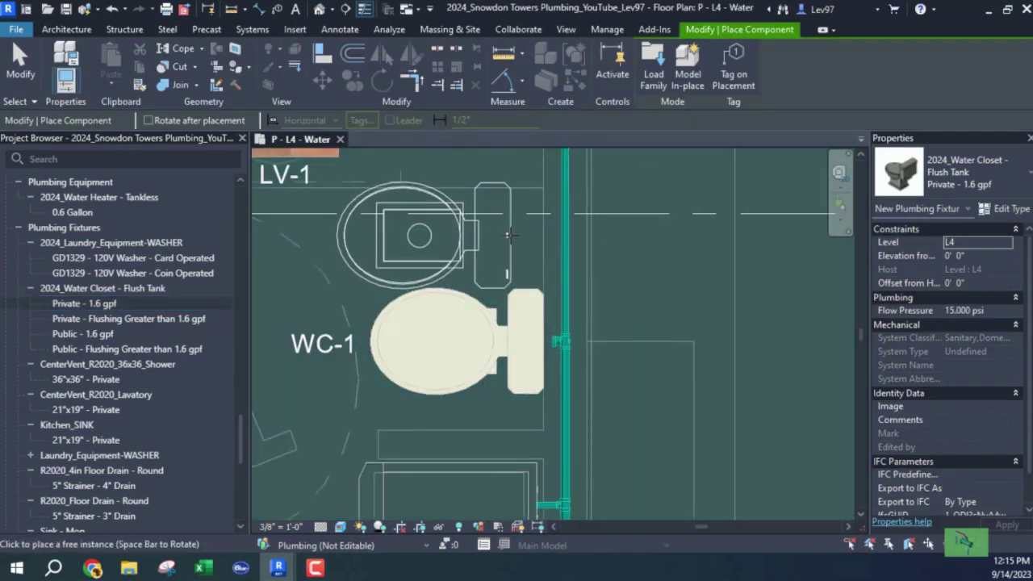
key(Escape)
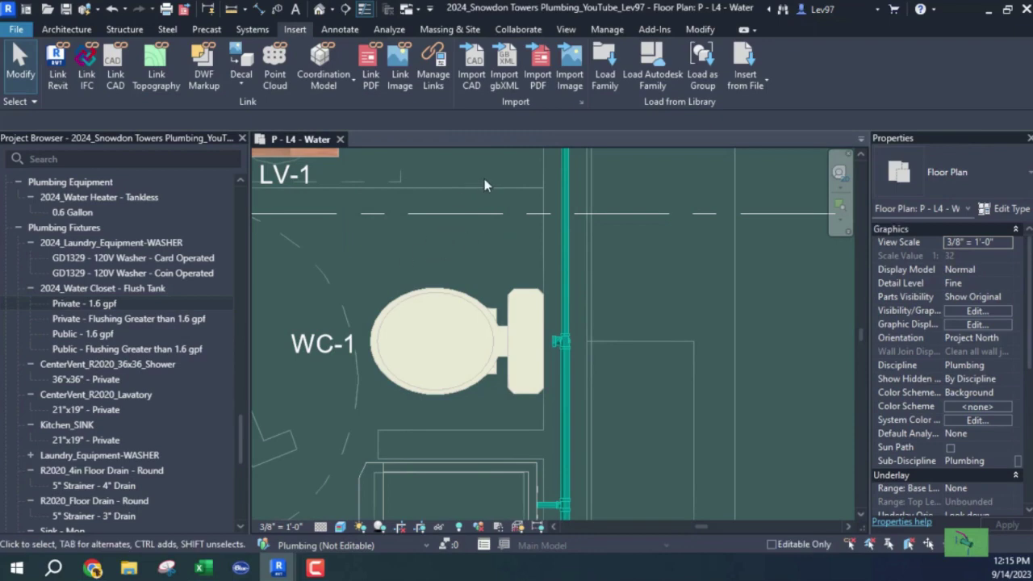
Load the 2024_Water Closet - Flush Tank family from the Water Closets folder, overwriting the existing version and its parameter values
click(604, 63)
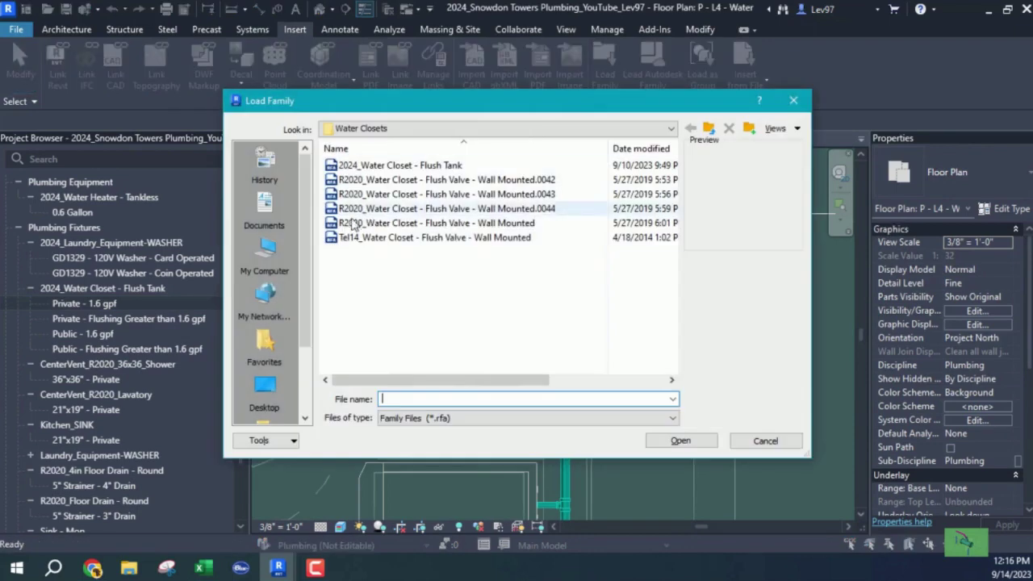
click(365, 166)
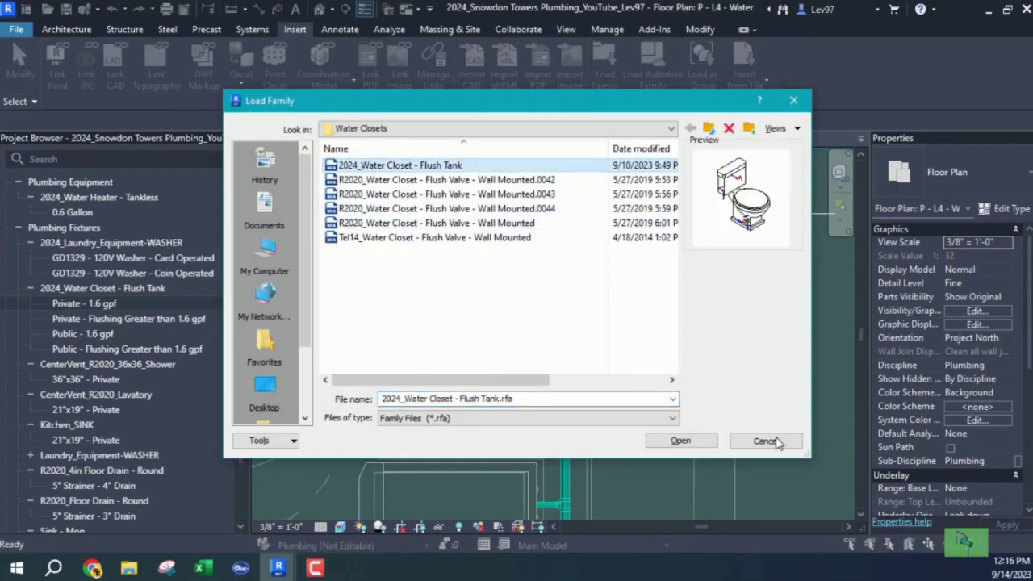
click(690, 442)
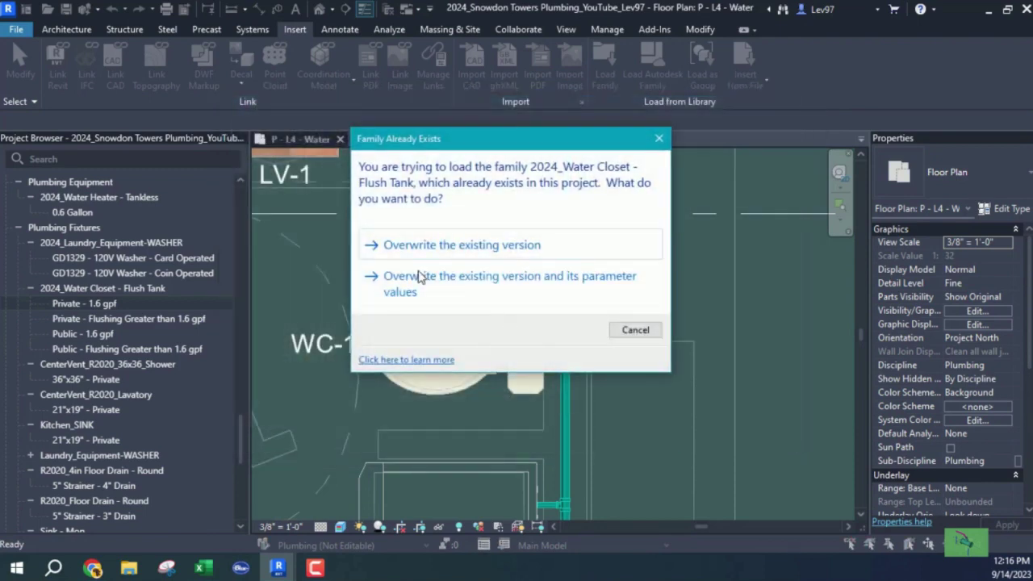
click(418, 278)
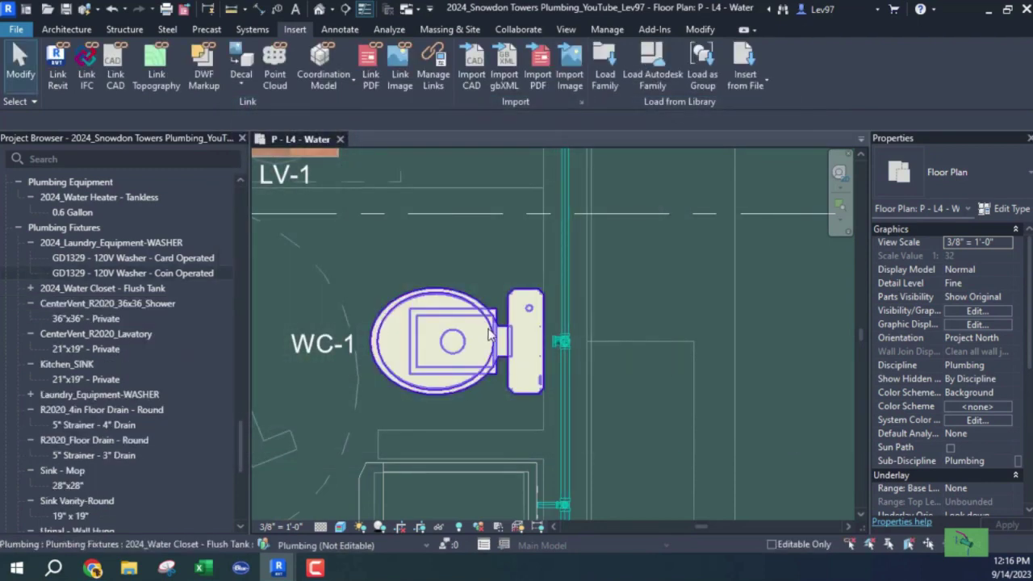
scroll(532, 340, up, 5)
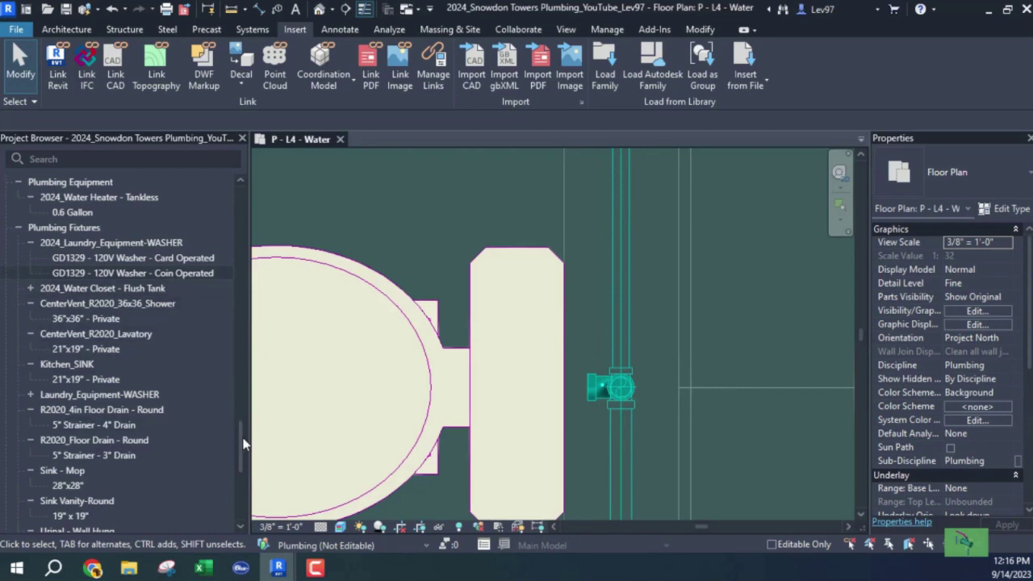
Open the 3D - ALL PLUMBING view and examine the plumbing fixtures together with the cold water piping that serves them
drag(240, 437, 238, 253)
click(113, 277)
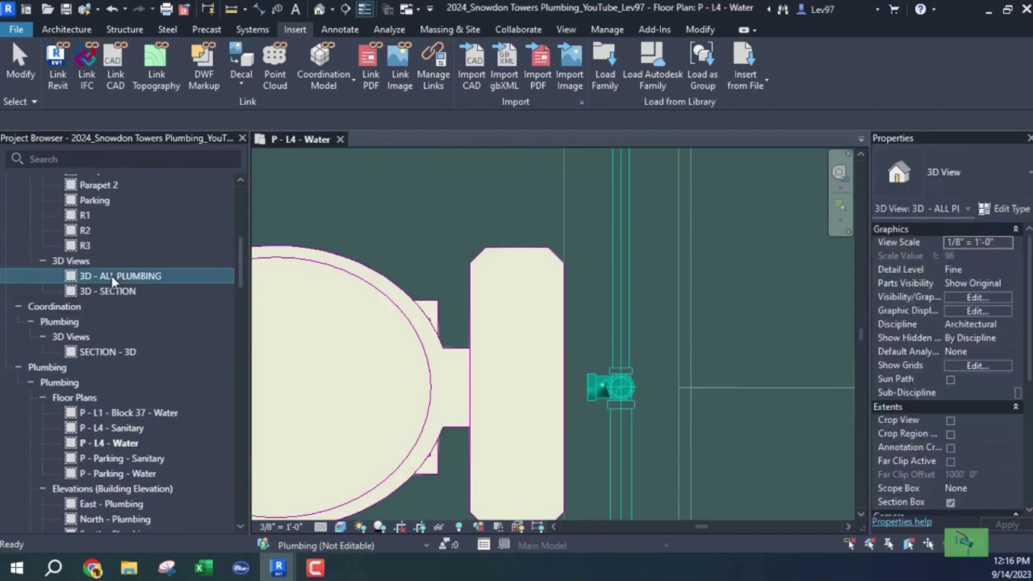
double_click(113, 276)
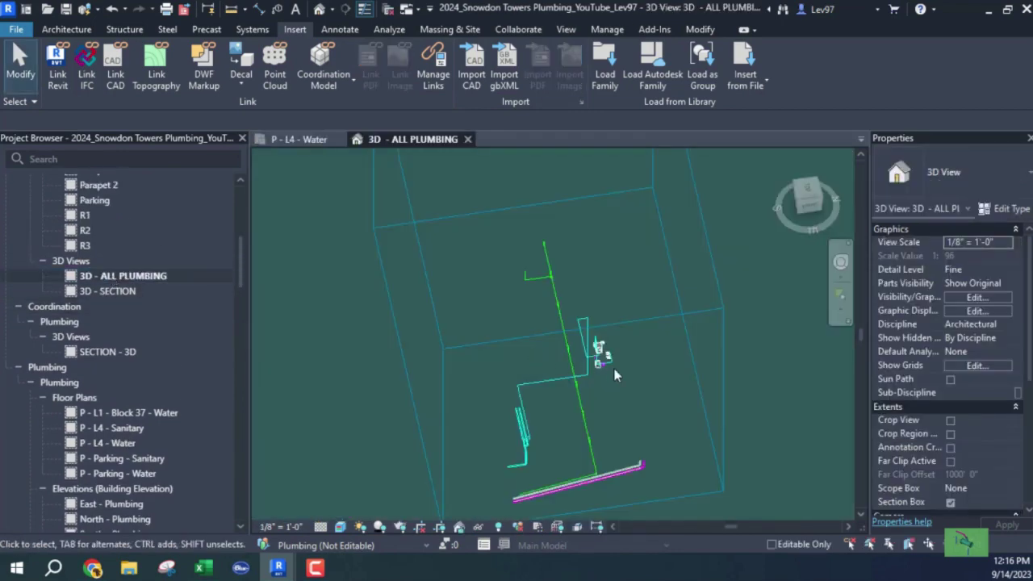
scroll(609, 355, up, 5)
shift+middle_drag(617, 359, 531, 358)
scroll(513, 389, up, 3)
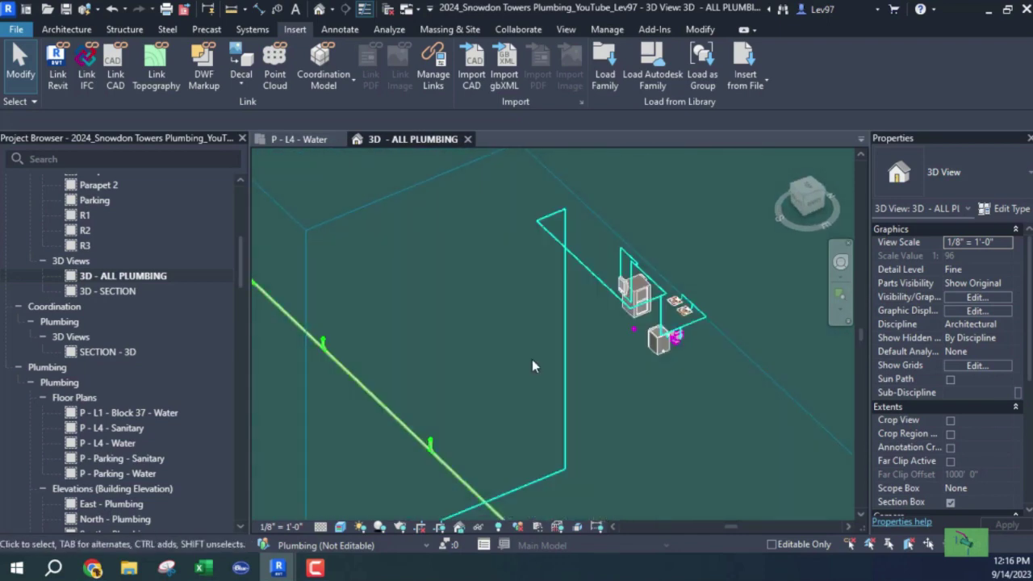
Turn on visibility of the Snowdon Towers Sample Plumbing.rvt link in the 3D - ALL PLUMBING view
key(v)
key(v)
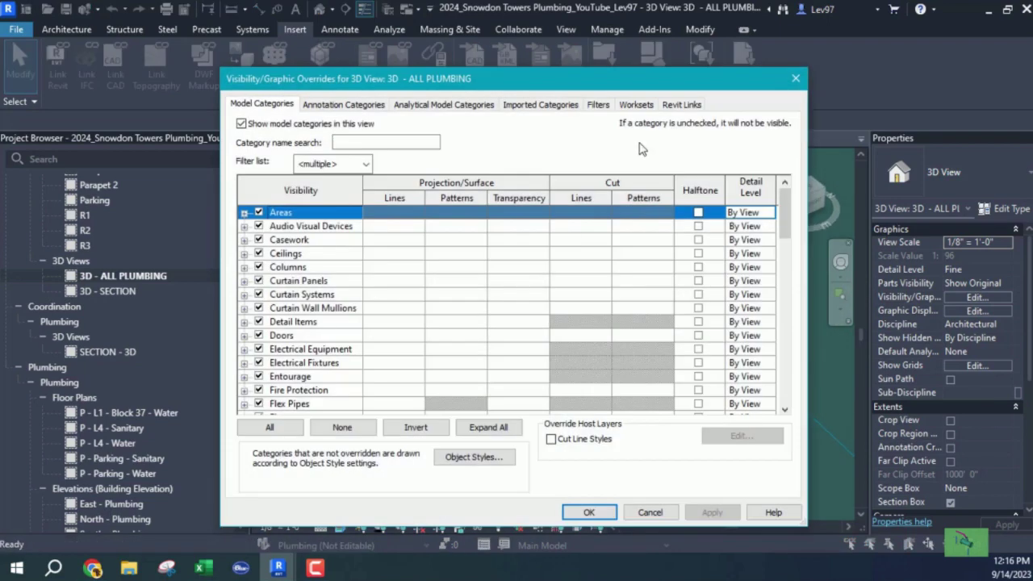
click(691, 105)
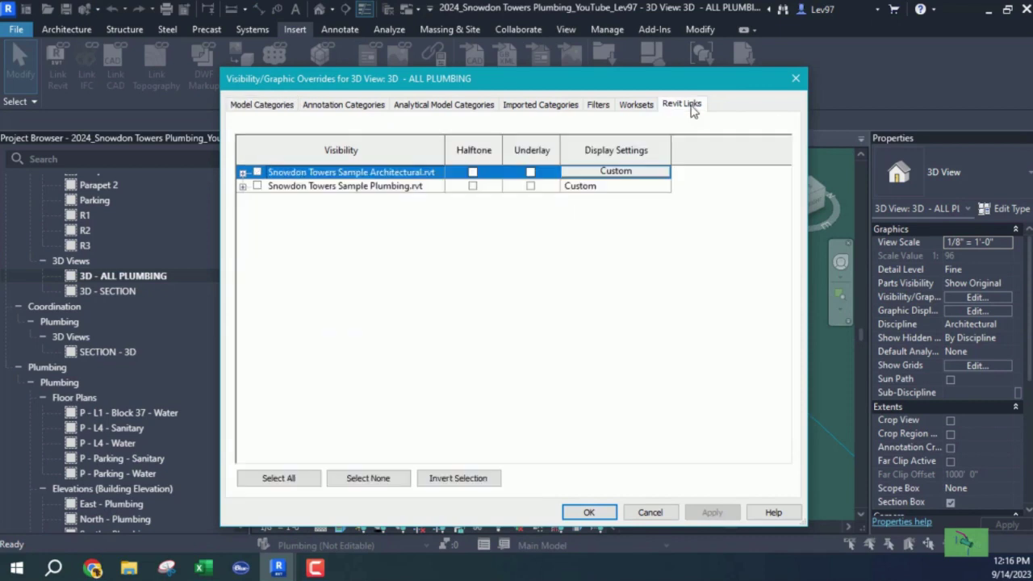
click(256, 186)
click(594, 512)
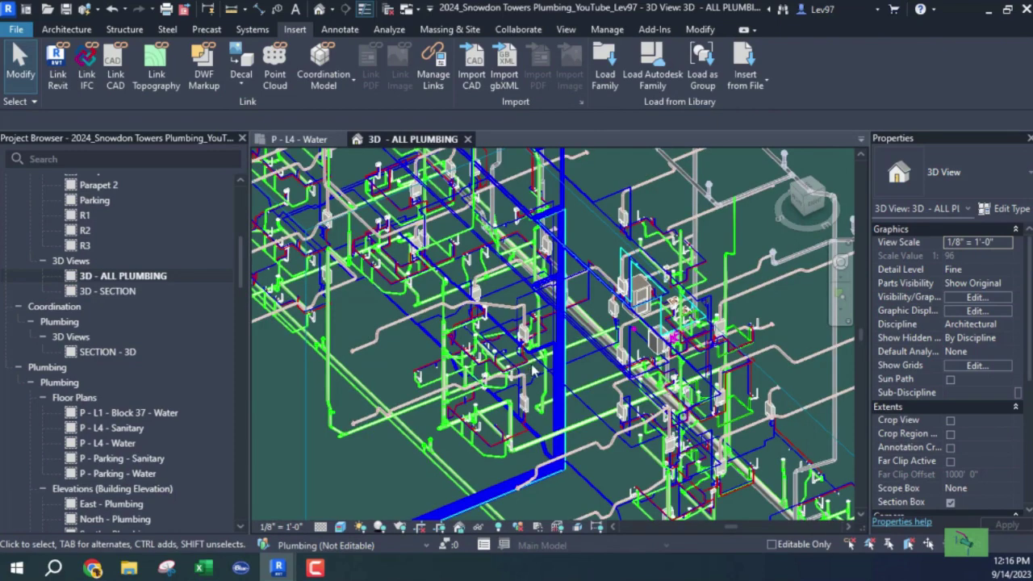
Examine the linked piping around the washer and the flush-tank water closet from several angles
scroll(620, 313, up, 4)
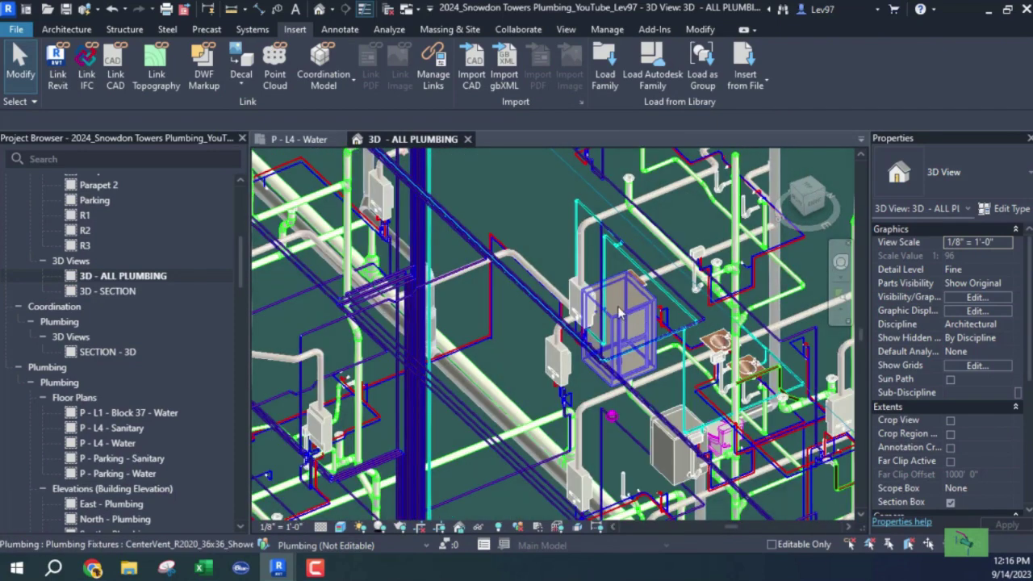
click(656, 357)
shift+middle_drag(657, 357, 585, 373)
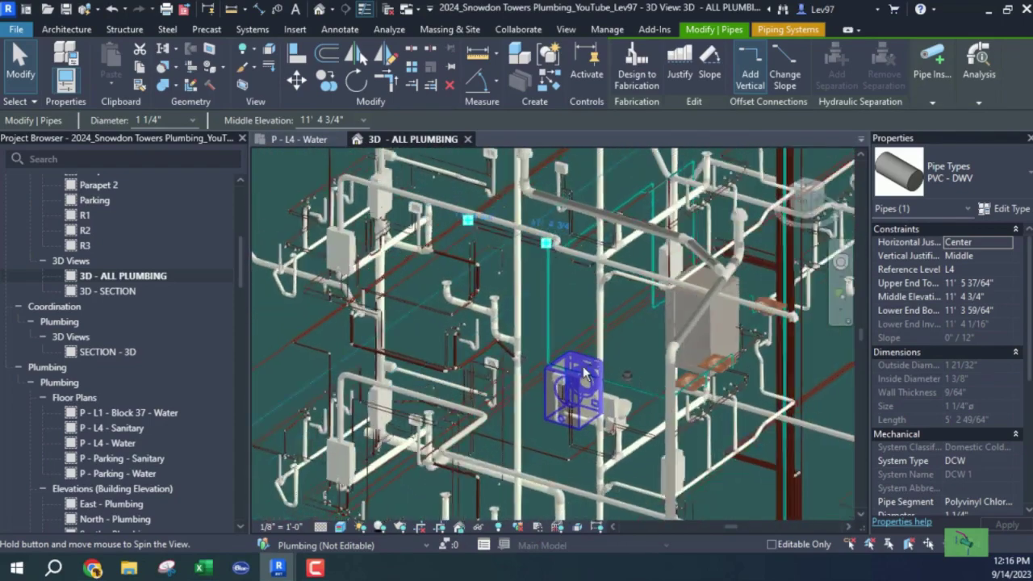
scroll(585, 373, up, 8)
shift+middle_drag(630, 397, 682, 423)
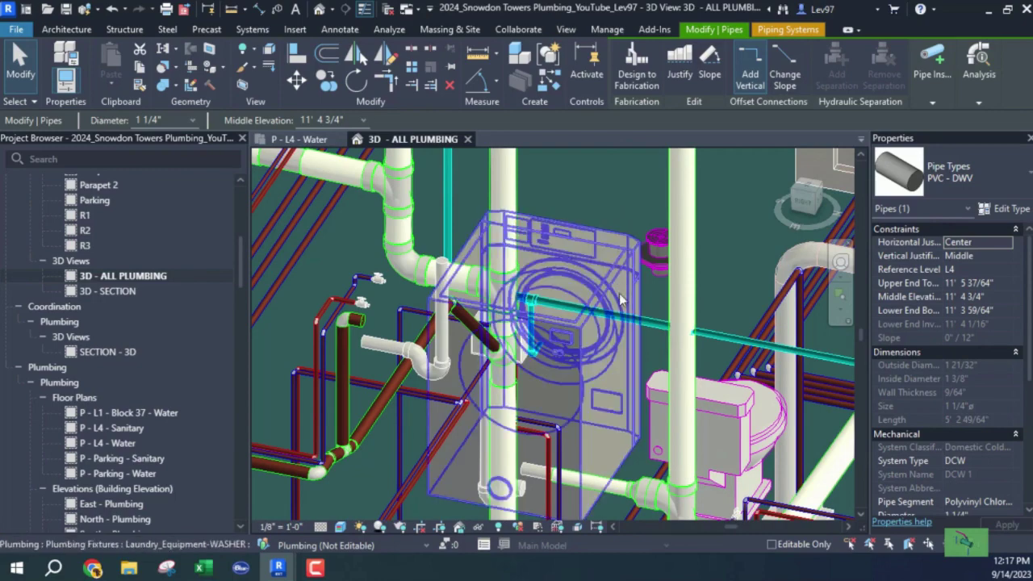
middle_drag(695, 417, 684, 304)
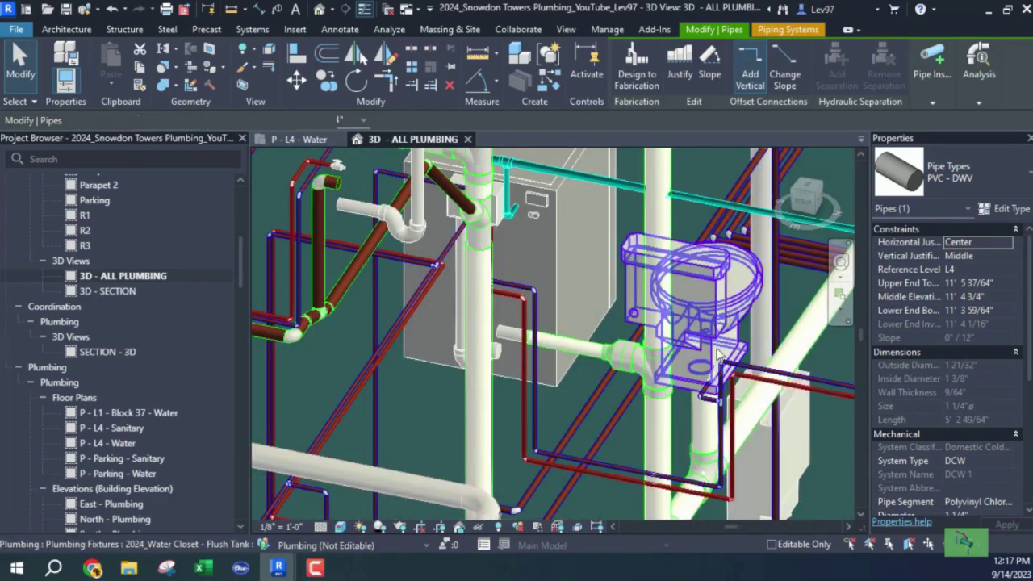
click(649, 303)
shift+middle_drag(631, 339, 626, 299)
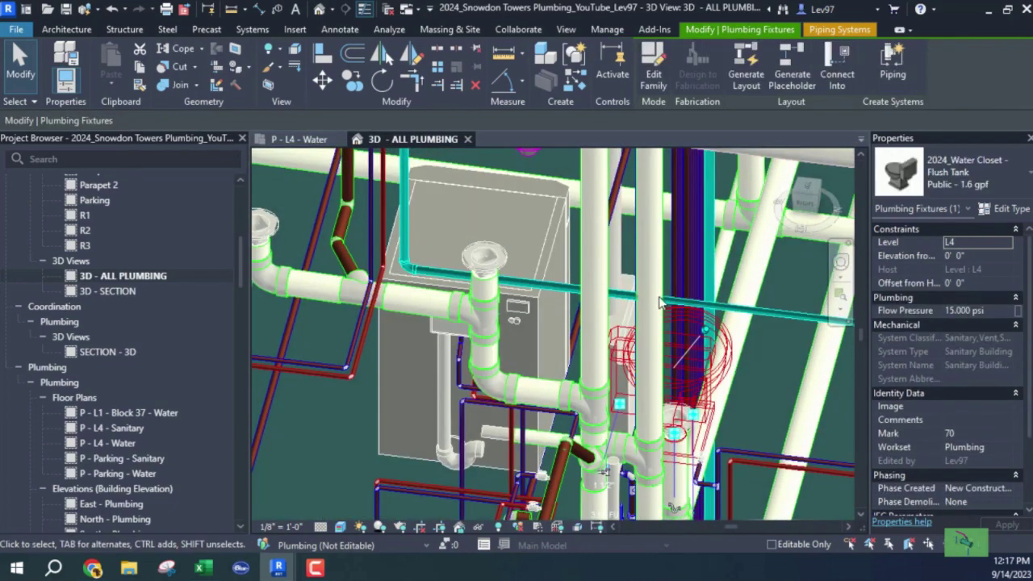
shift+middle_drag(734, 392, 643, 384)
key(Escape)
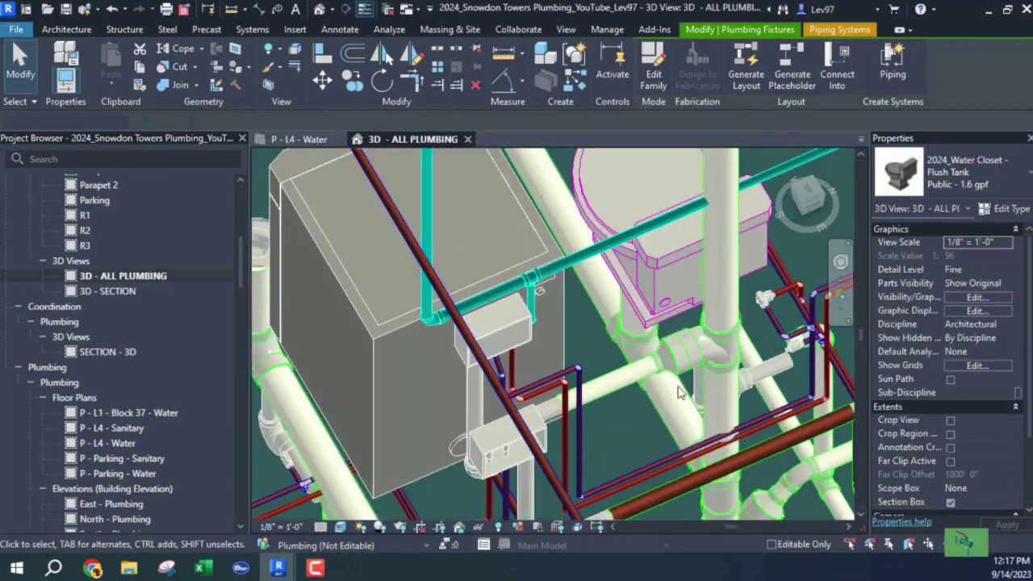
shift+middle_drag(690, 347, 696, 234)
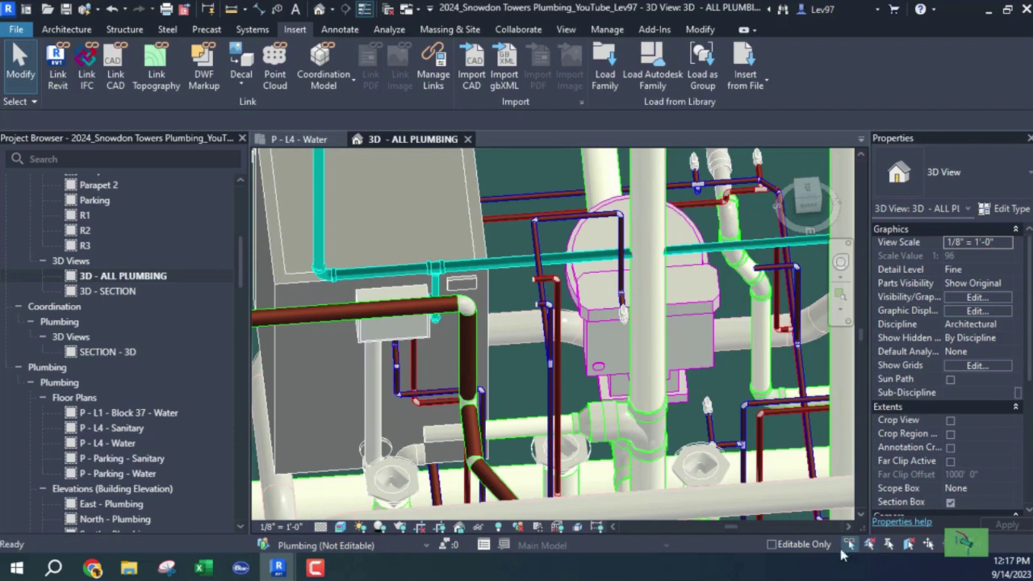
Inspect the properties of the linked vertical PVC - DWV pipe that runs in front of the water closet
click(663, 174)
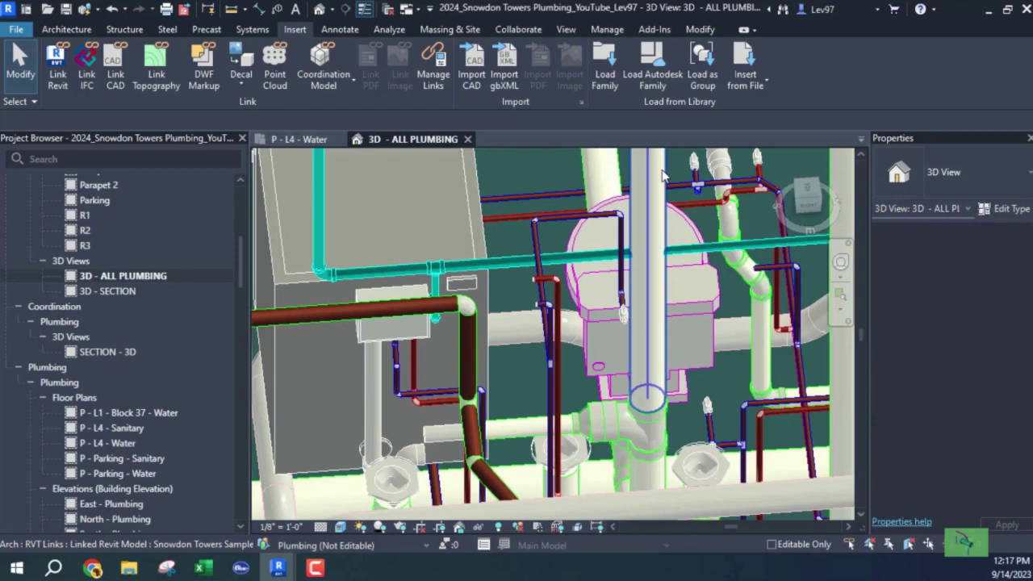
click(663, 174)
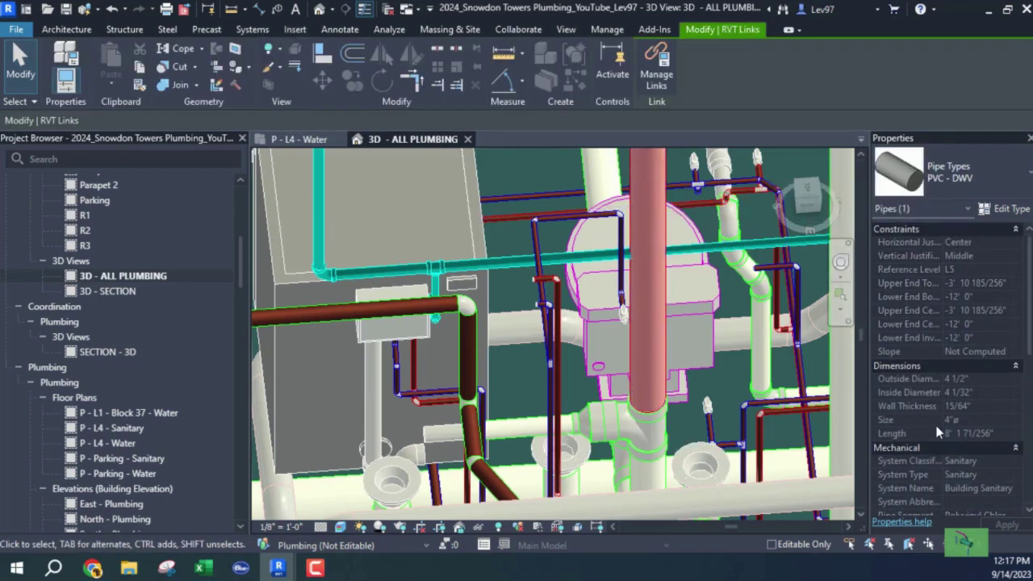
click(603, 227)
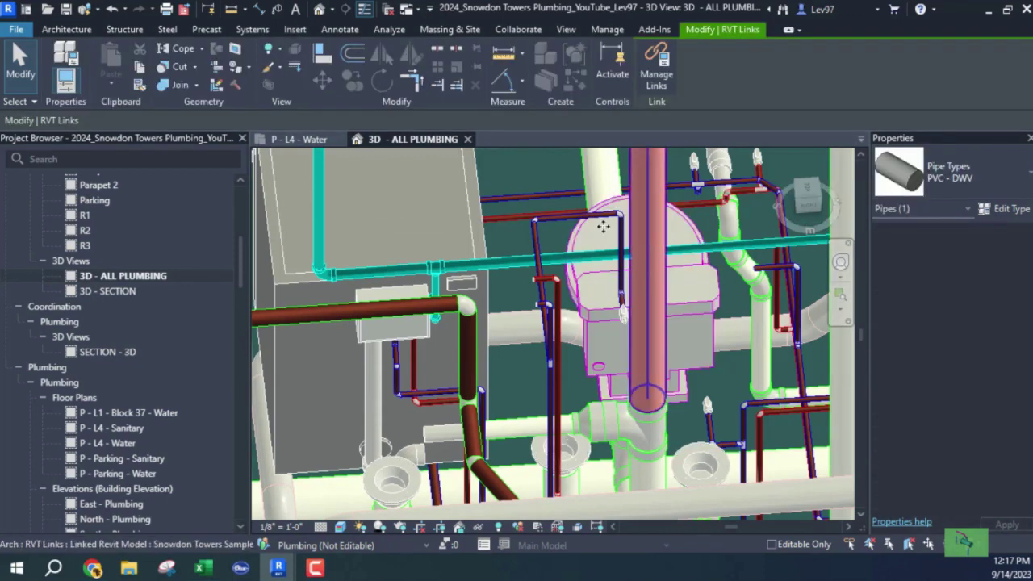
click(545, 174)
Hide the Snowdon Towers Sample Plumbing.rvt link in the 3D - ALL PLUMBING view
middle_drag(545, 174, 537, 369)
scroll(582, 403, down, 2)
scroll(597, 376, up, 3)
scroll(513, 337, up, 4)
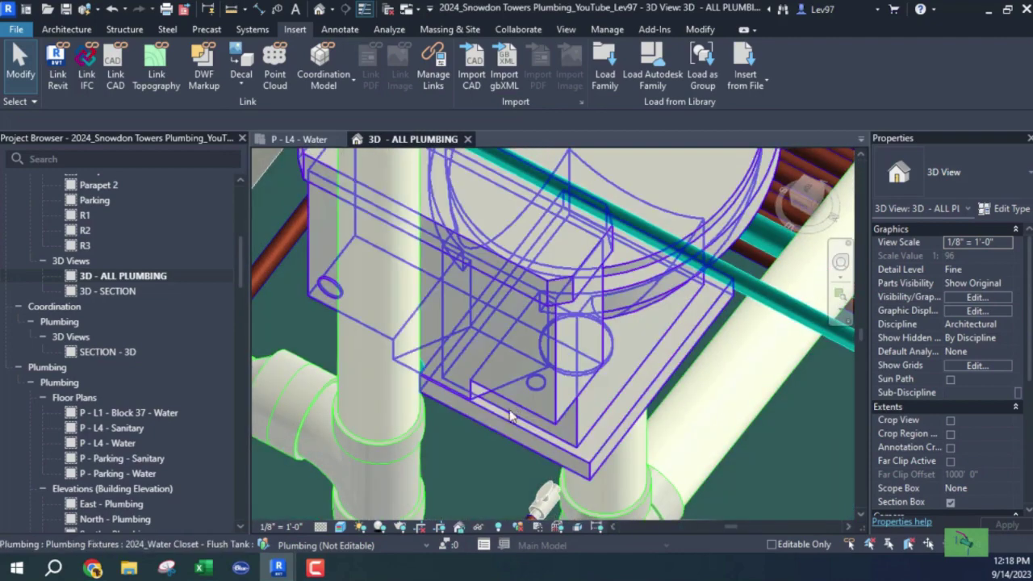
shift+middle_drag(521, 438, 594, 314)
key(v)
key(g)
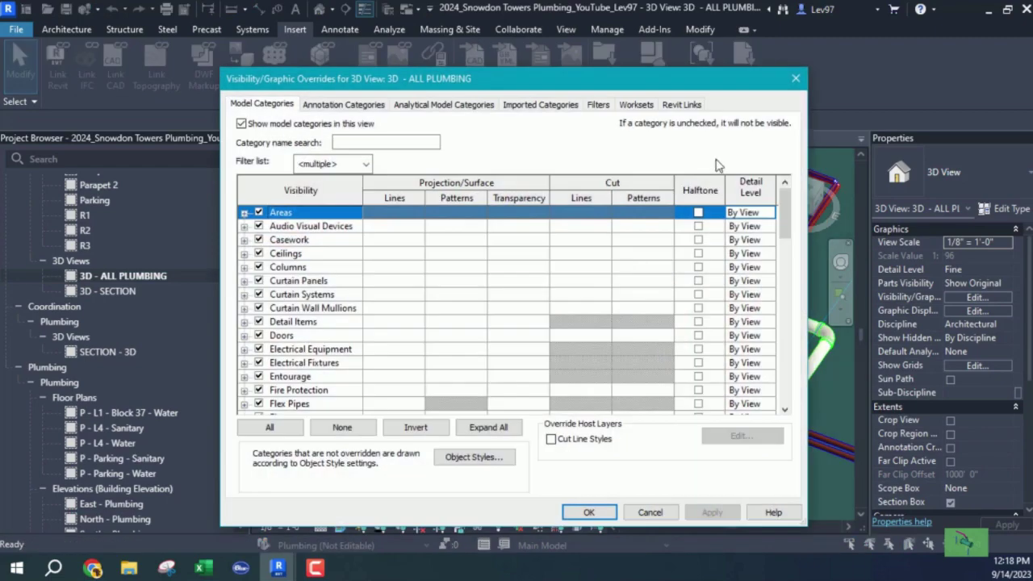
click(682, 105)
click(256, 186)
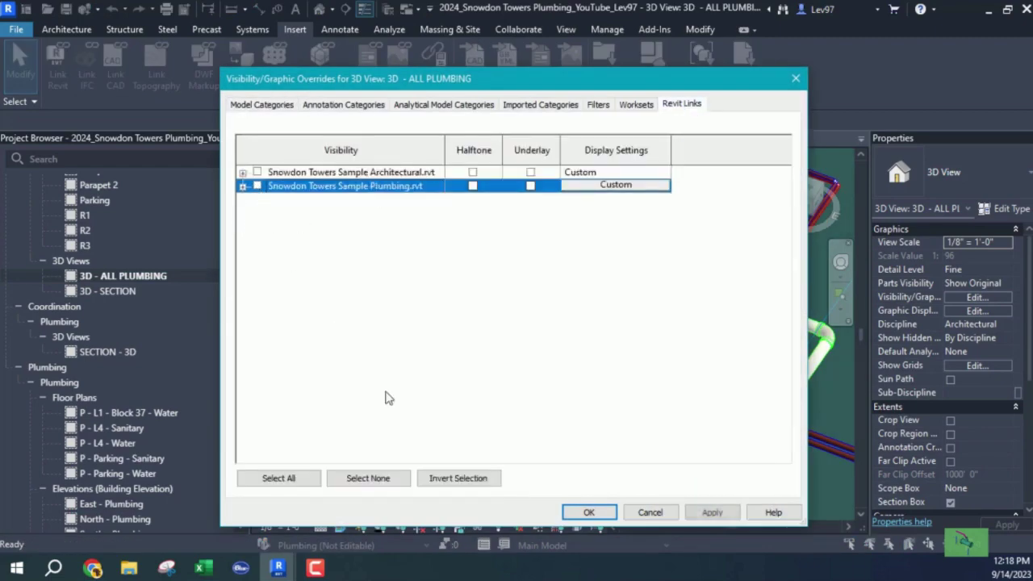
click(589, 513)
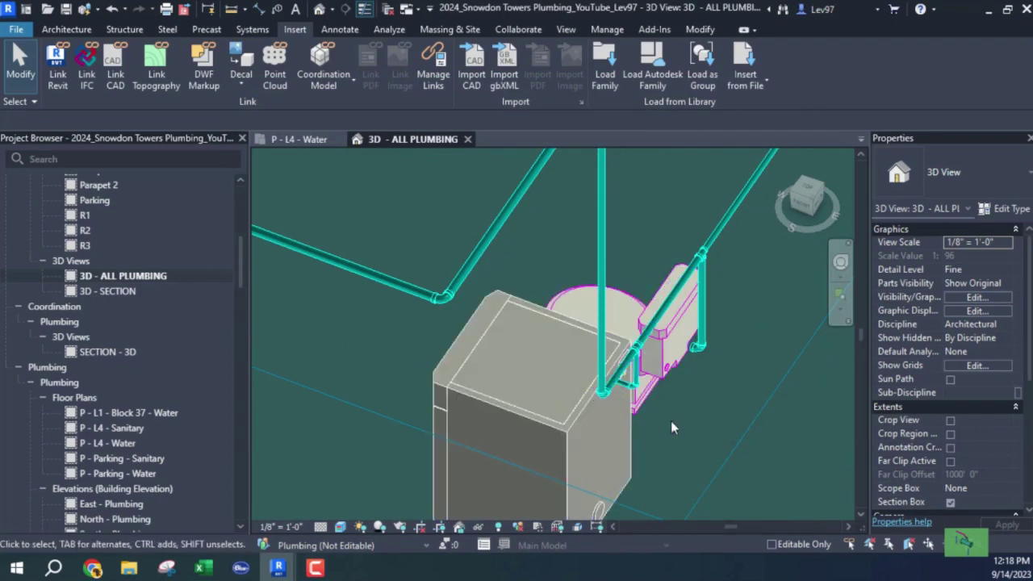
Delete the vertical cold water pipe behind the water closet's tank and the 1" elbow at its lower end
mouse_move(674, 422)
shift+middle_down()
mouse_move(613, 407)
mouse_move(656, 431)
mouse_move(670, 419)
shift+middle_up()
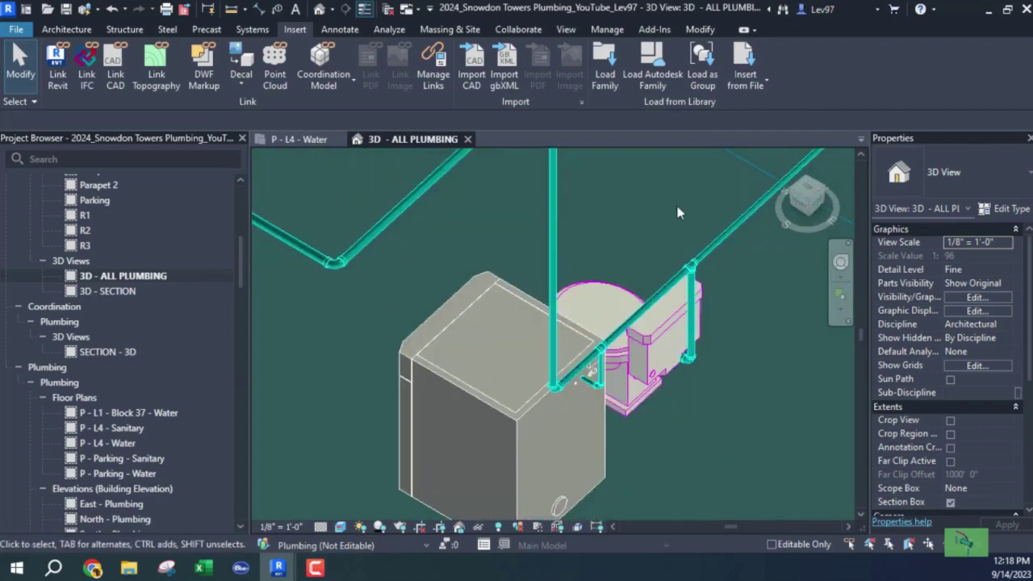
shift+middle_drag(653, 191, 584, 175)
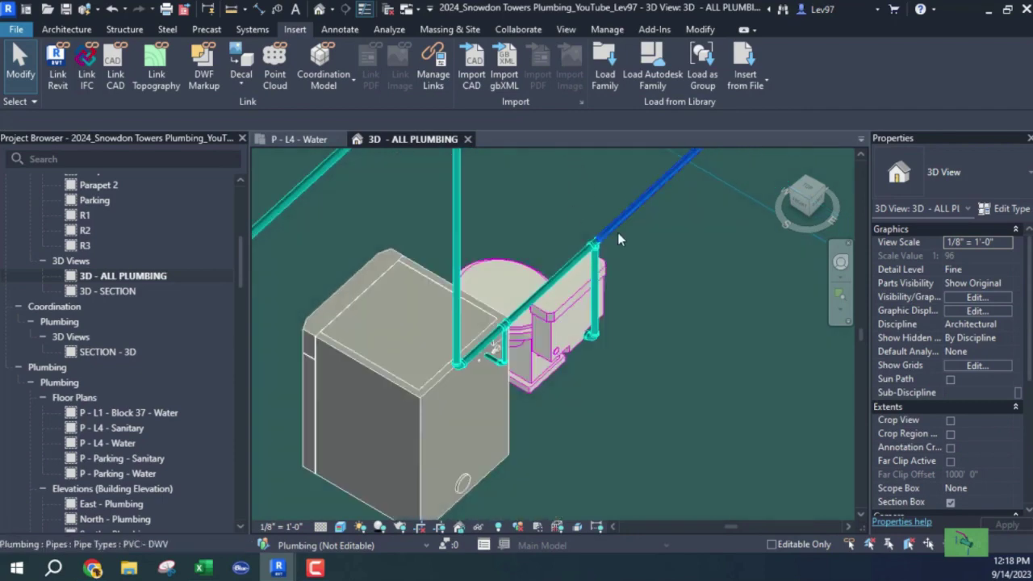
scroll(637, 268, up, 4)
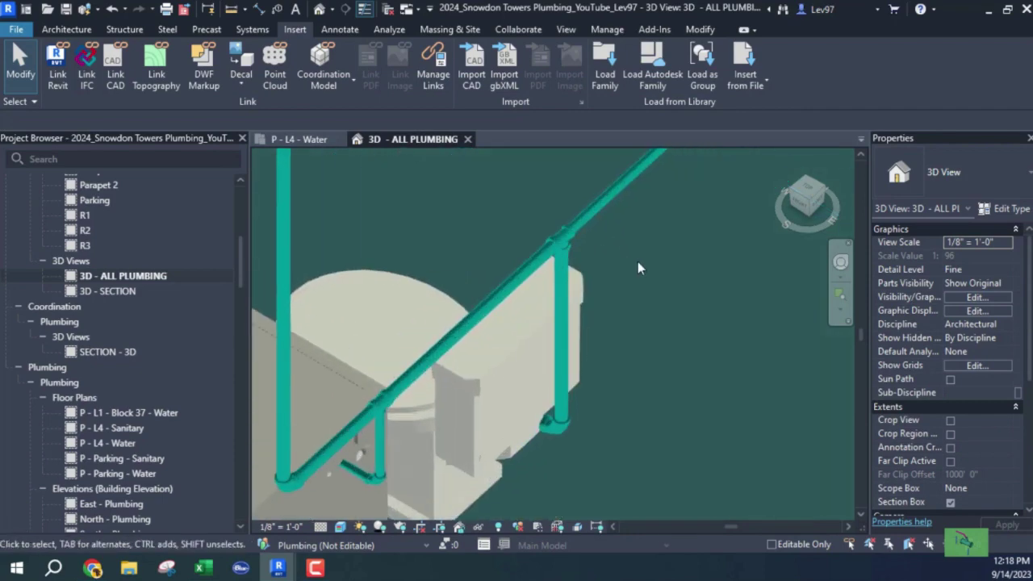
click(572, 285)
key(Delete)
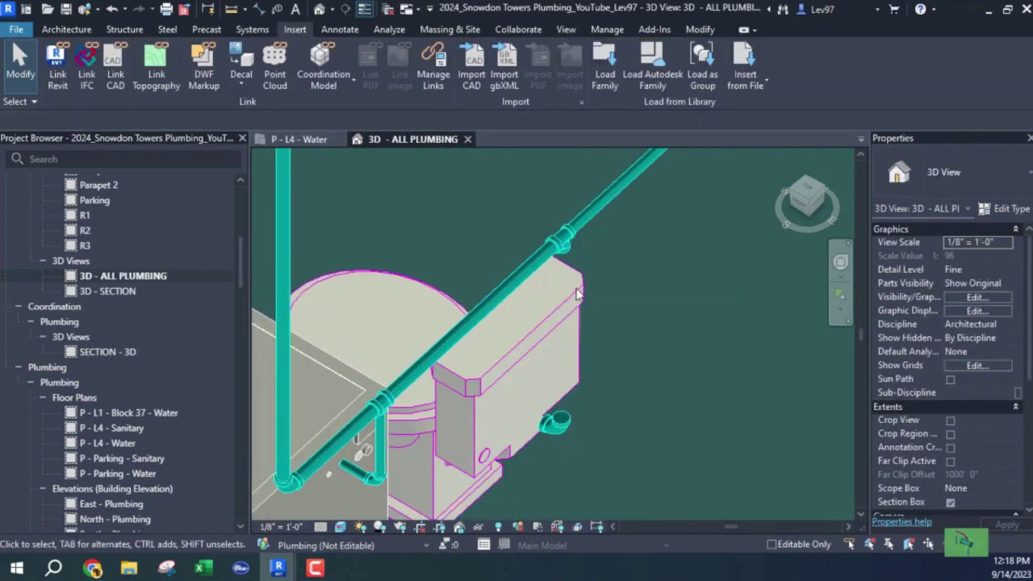
click(560, 425)
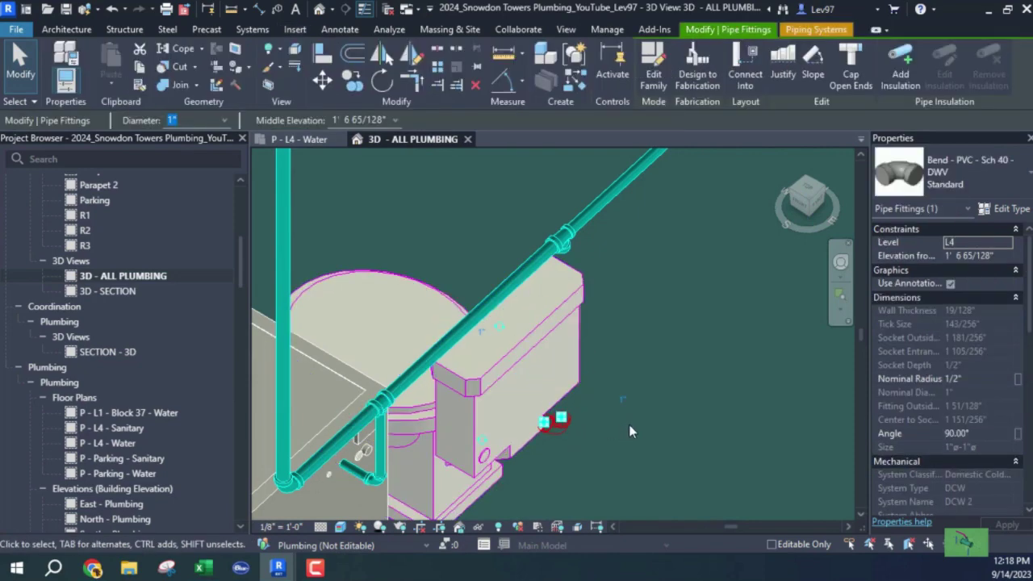
key(Delete)
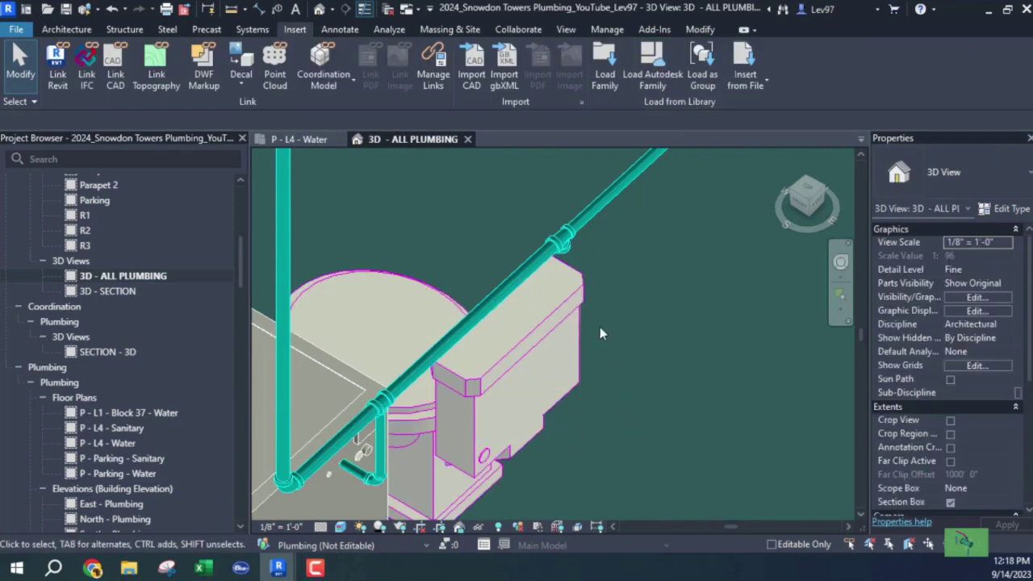
Remove the unused branch from the tee on the cold water line above the water closet's tank
click(572, 234)
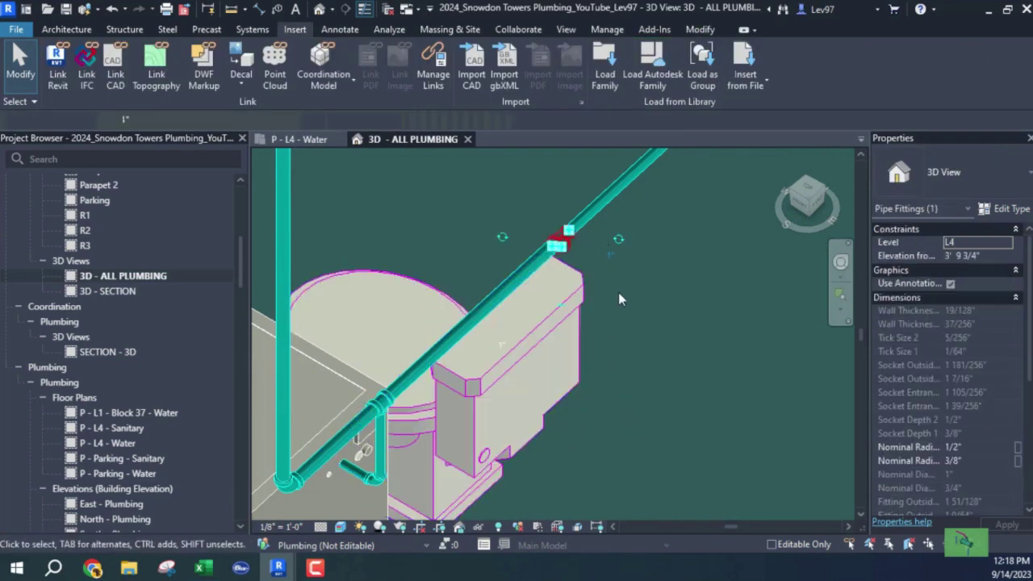
click(591, 334)
scroll(645, 334, down, 2)
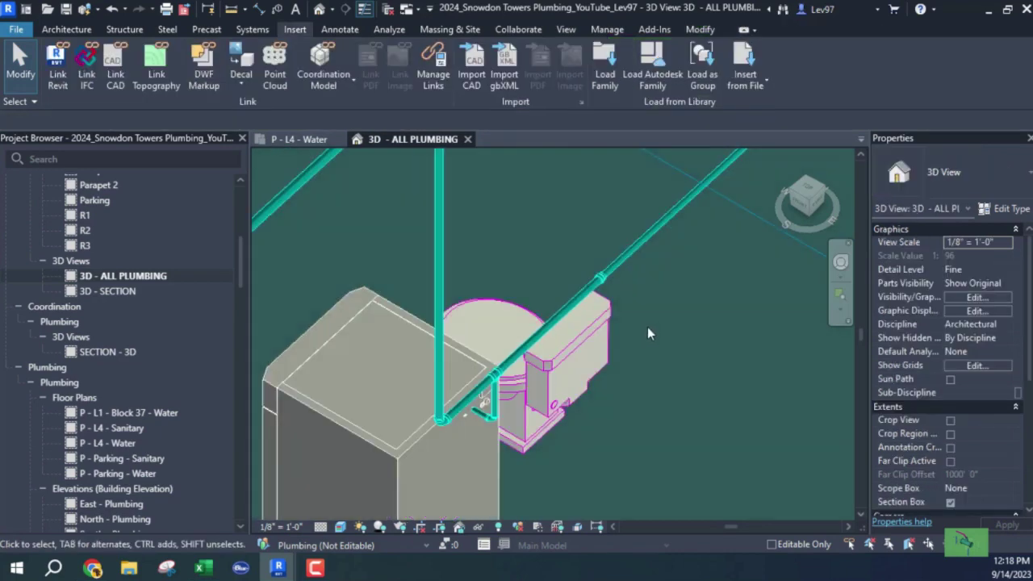
In the P - L4 - Water plan, test selecting the LV-1 lavatories with their piping and the linked architectural model
click(310, 145)
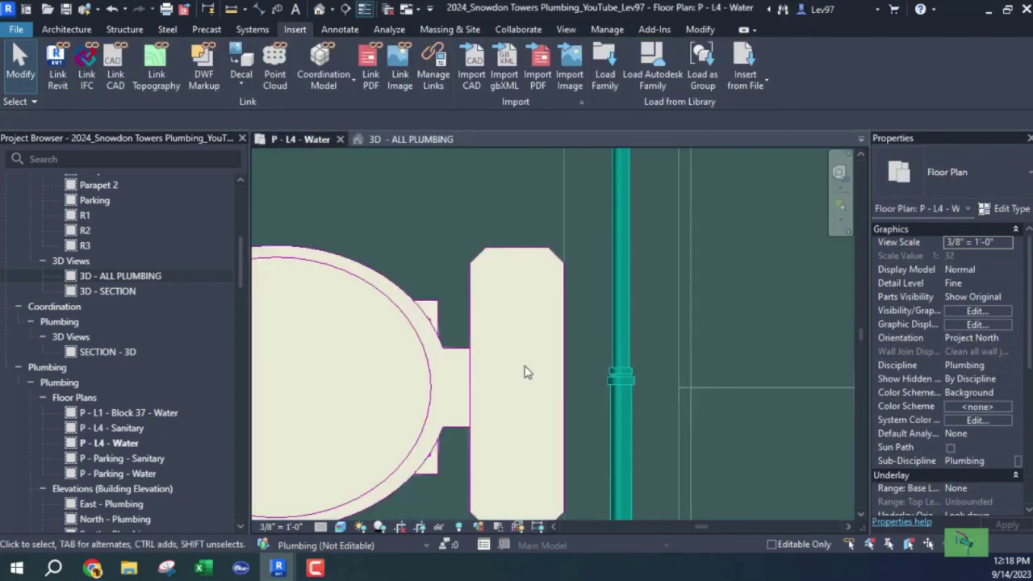
scroll(601, 394, down, 2)
middle_drag(373, 223, 506, 315)
drag(398, 219, 480, 323)
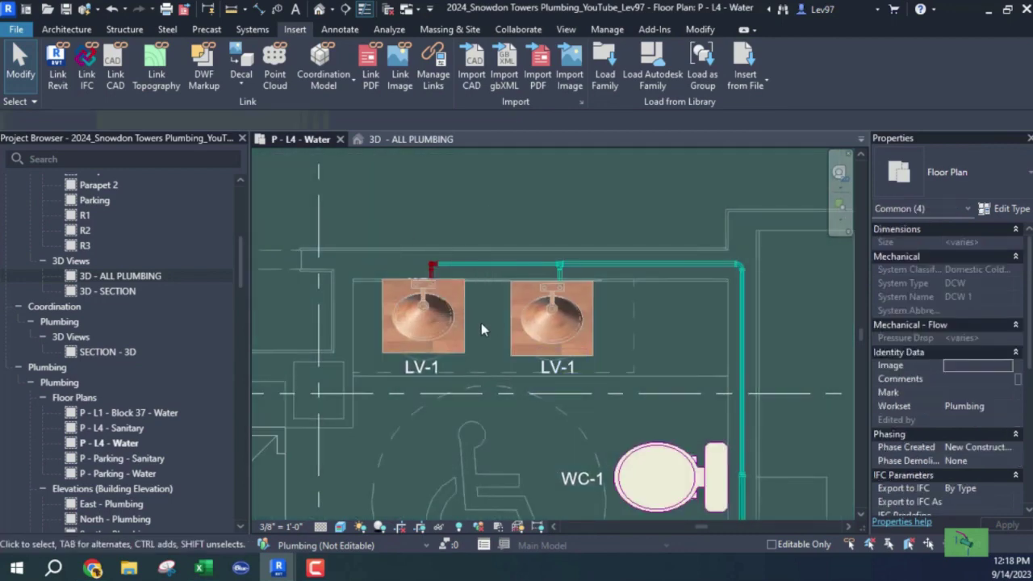
key(Escape)
click(605, 331)
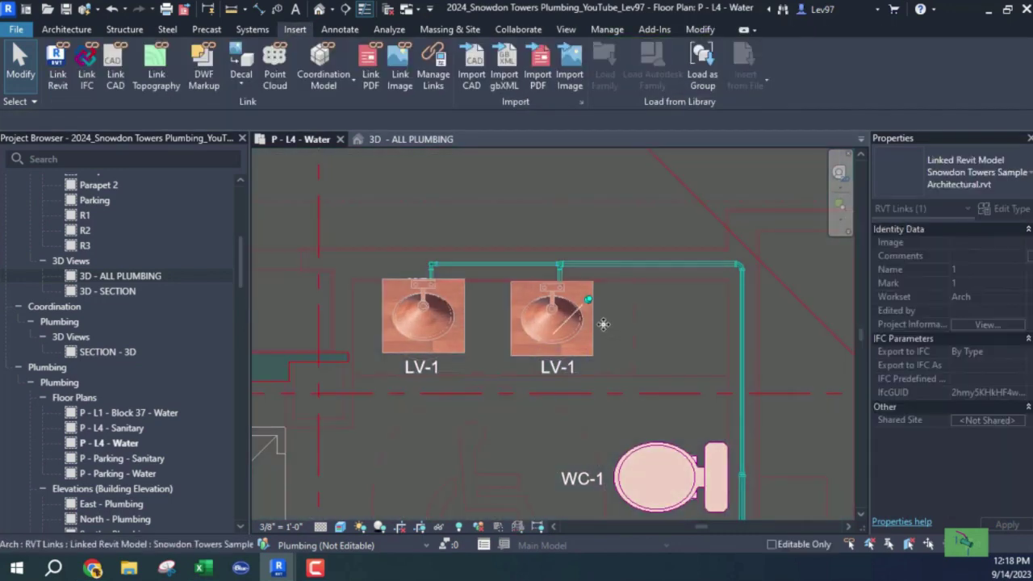
key(Escape)
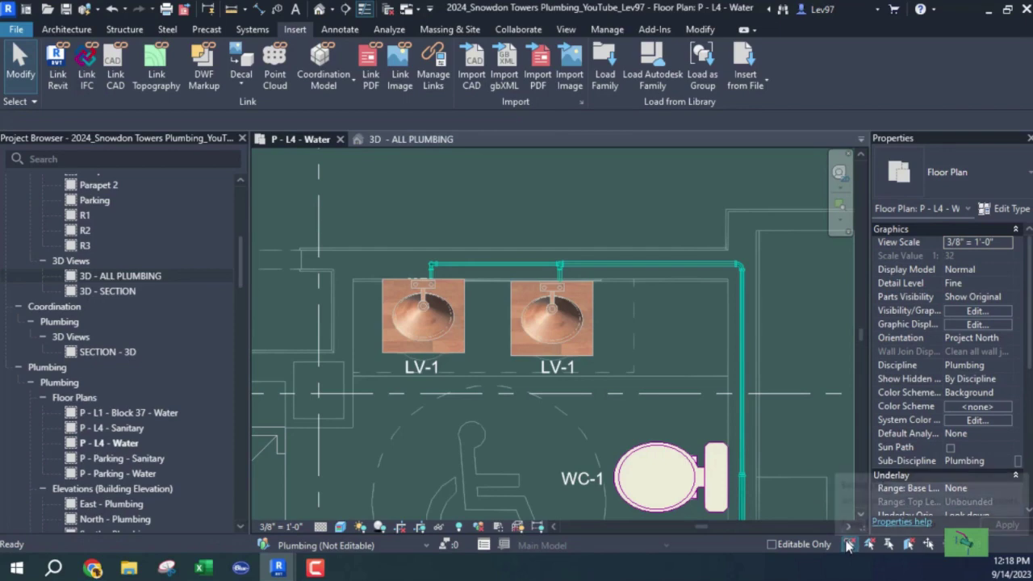
drag(392, 216, 630, 347)
click(677, 360)
middle_drag(677, 360, 614, 303)
Examine the cold water piping around WC-1, the LV-1 lavatories and the W/D in the 3D view and the P - L4 - Water plan
click(408, 139)
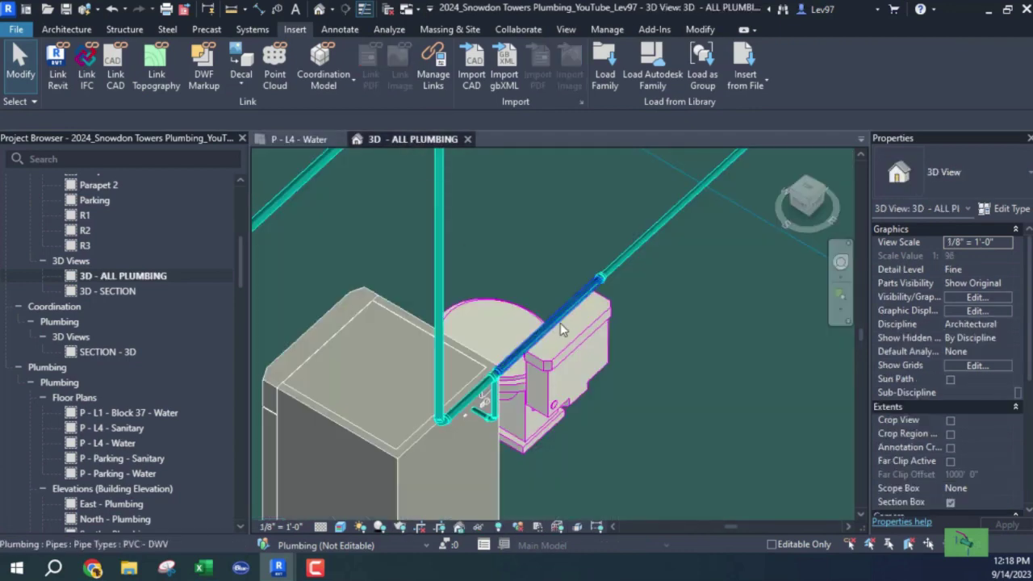
mouse_move(601, 350)
shift+middle_down()
mouse_move(692, 277)
mouse_move(783, 283)
mouse_move(687, 331)
mouse_move(497, 397)
mouse_move(529, 379)
mouse_move(507, 395)
mouse_move(524, 387)
mouse_move(611, 422)
mouse_move(634, 411)
mouse_move(597, 370)
shift+middle_up()
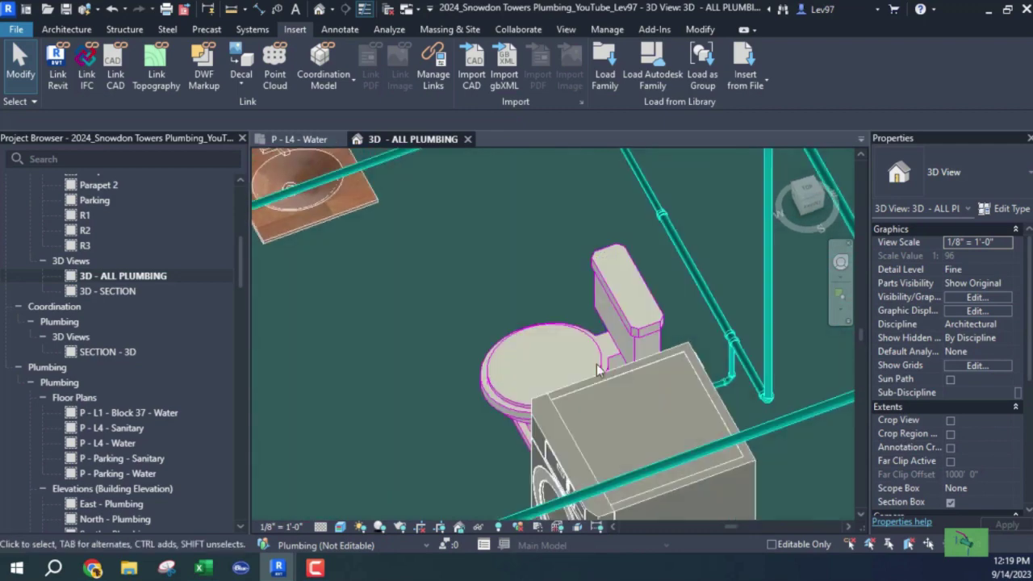
click(292, 140)
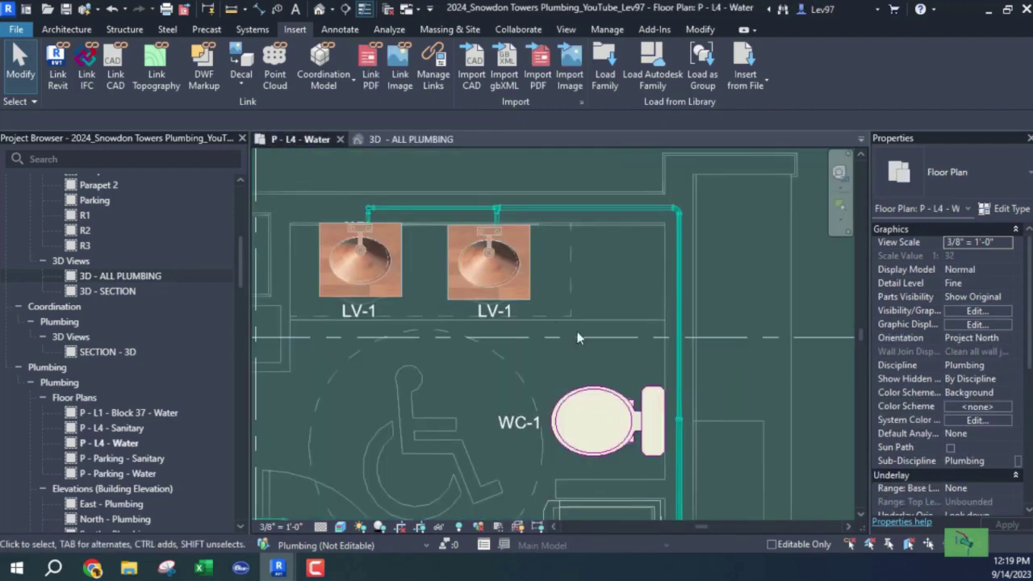
middle_drag(603, 286, 554, 178)
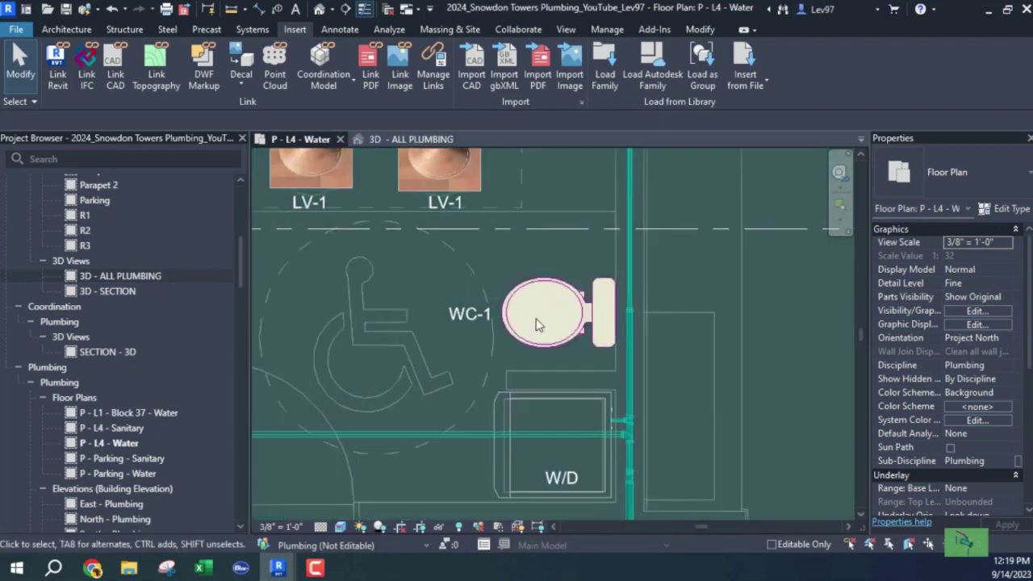
middle_drag(527, 377, 565, 233)
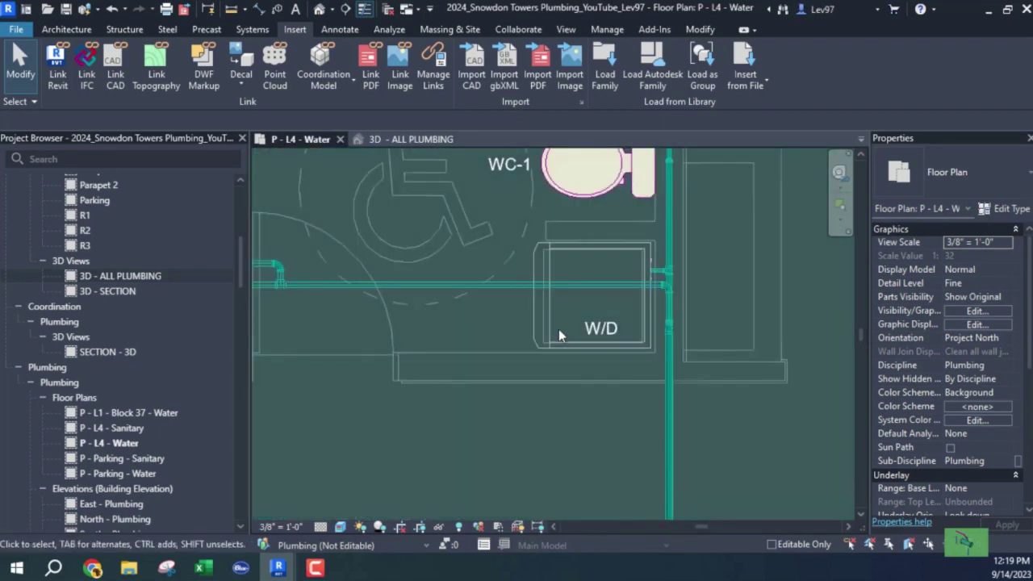
middle_drag(487, 336, 730, 369)
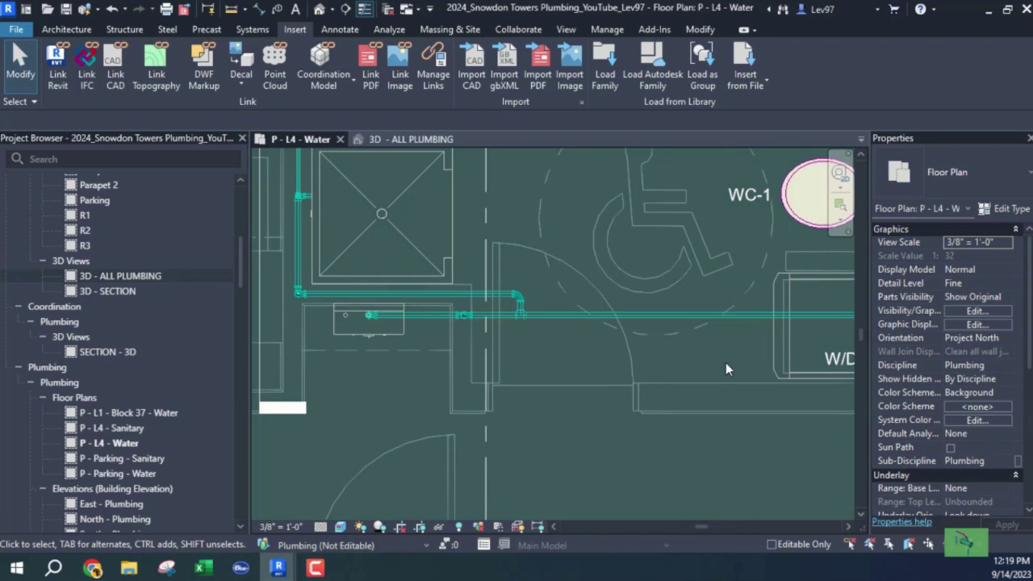
middle_drag(742, 357, 506, 375)
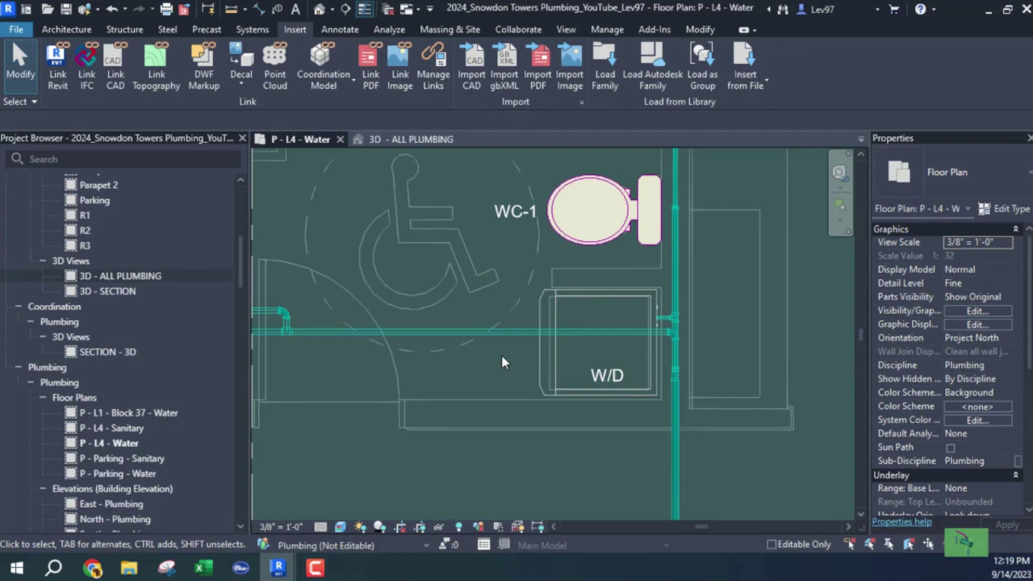
middle_drag(549, 292, 517, 411)
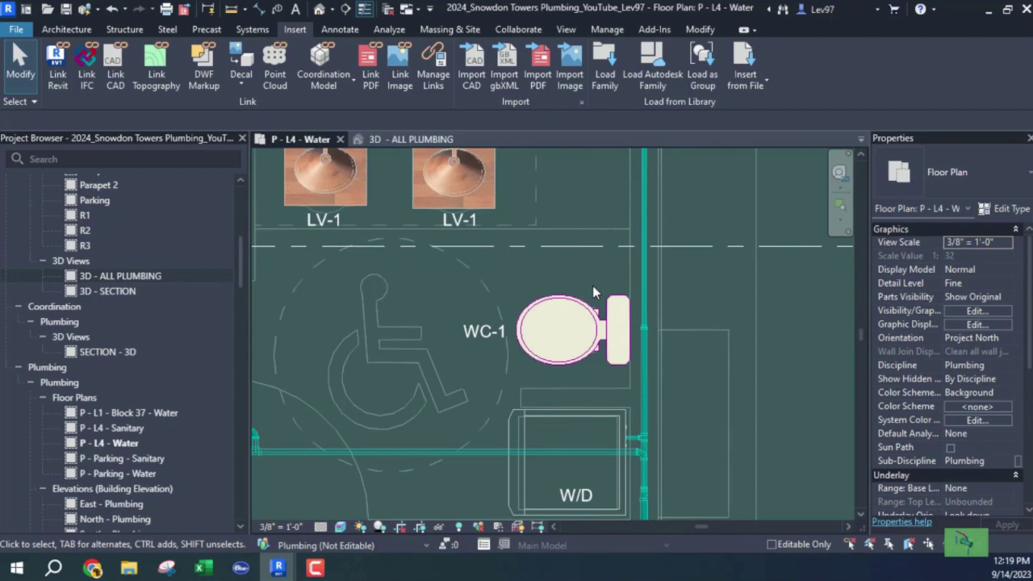
middle_drag(593, 285, 660, 408)
middle_drag(621, 328, 575, 339)
middle_drag(604, 373, 594, 232)
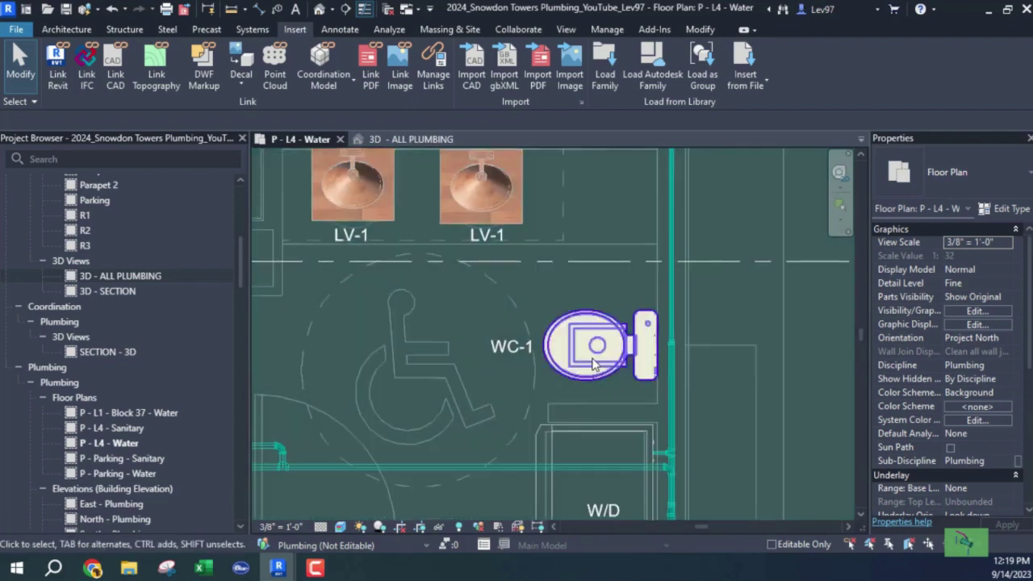